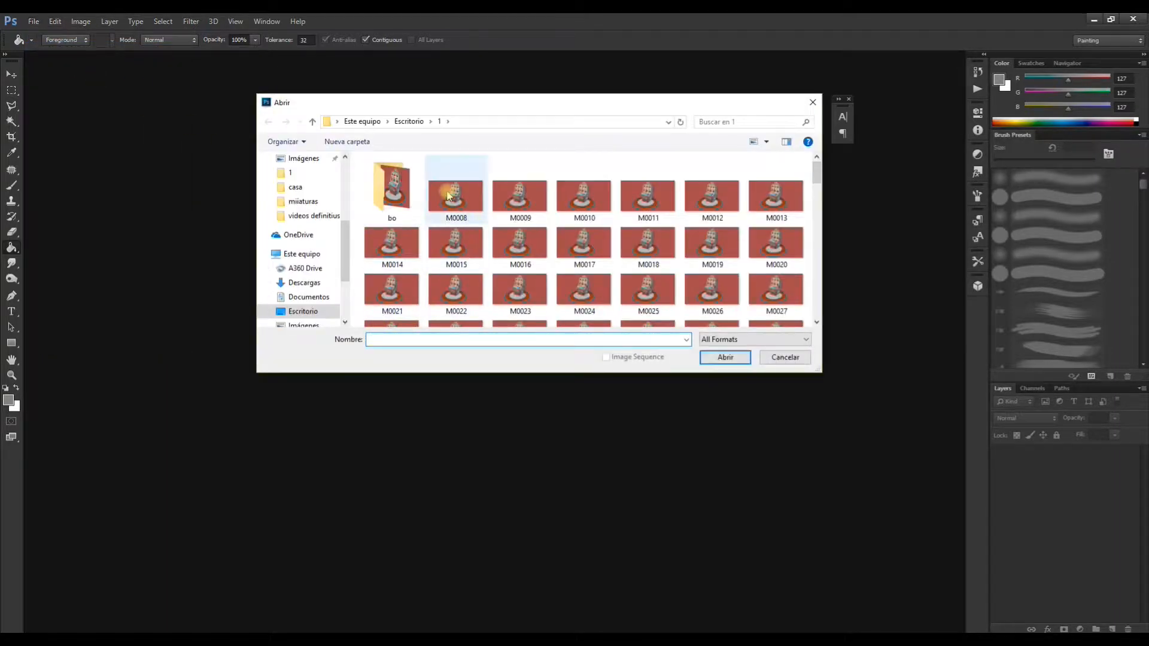
# Open the image sequence starting with M0008 at a frame rate of 24 fps, continuing despite the gaps in the sequence.
pyautogui.click(456, 202)
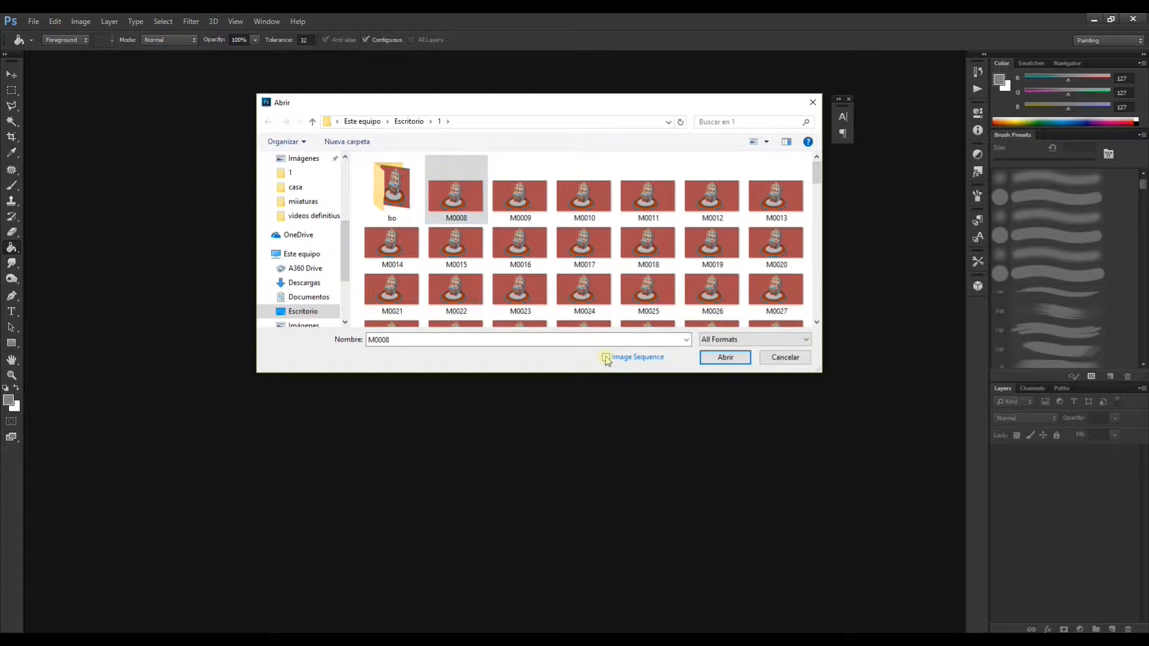
pyautogui.click(725, 358)
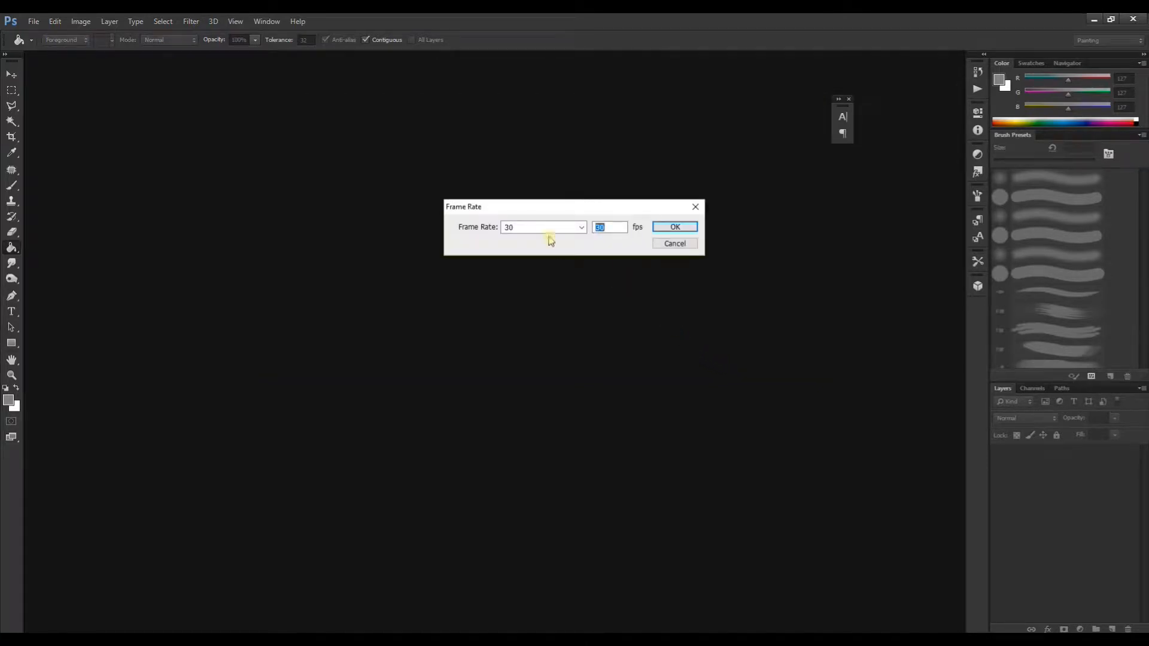
pyautogui.click(527, 231)
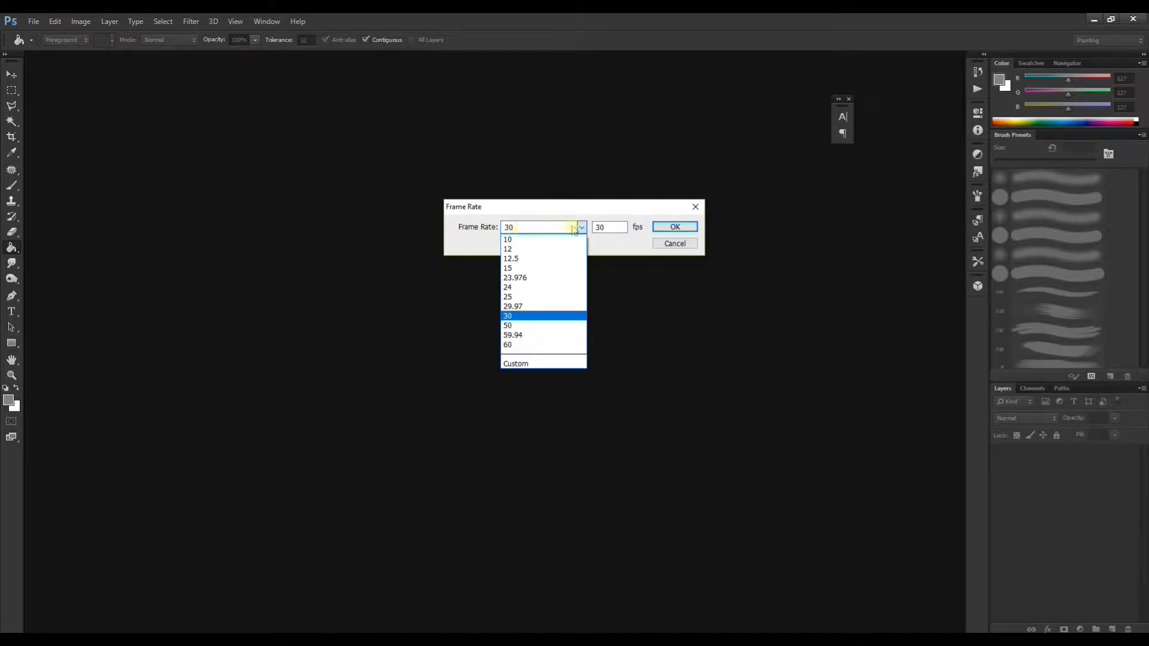
pyautogui.click(611, 233)
pyautogui.moveTo(607, 228); pyautogui.dragTo(580, 227)
pyautogui.write('24')
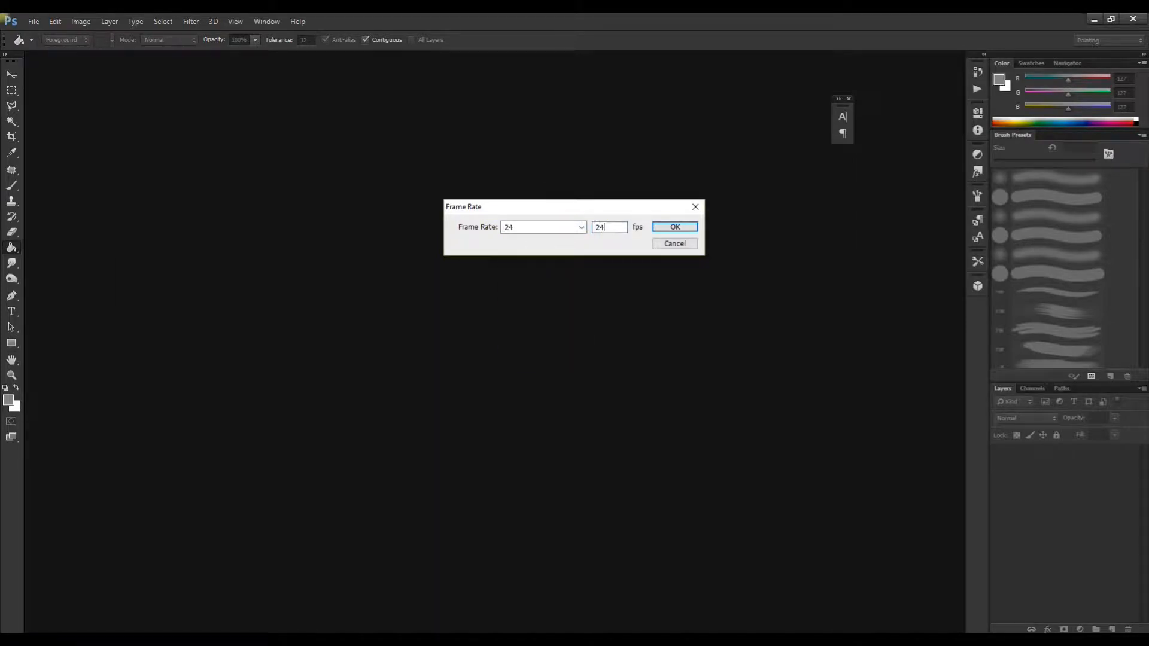
pyautogui.click(667, 230)
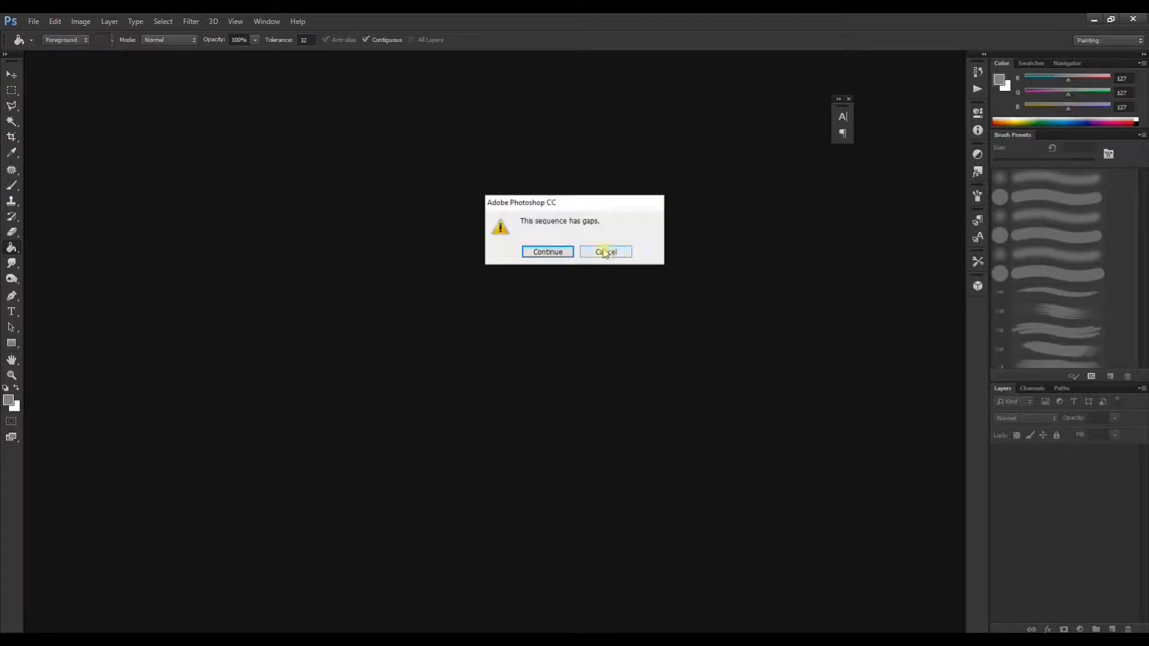
pyautogui.click(548, 252)
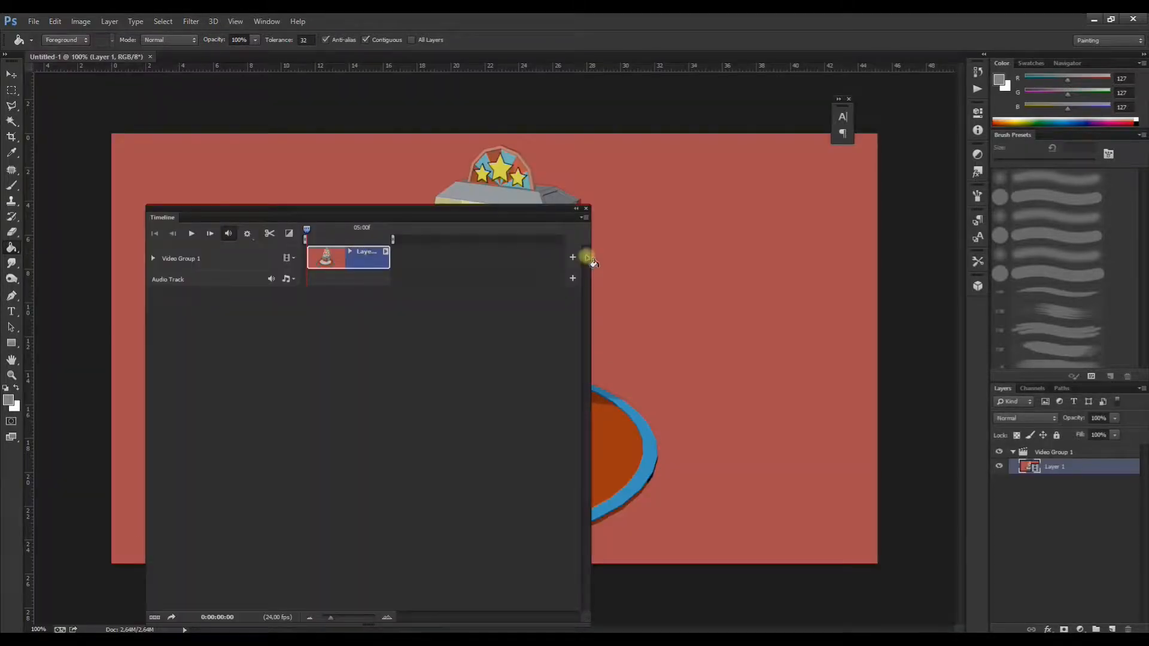
# Move the Timeline panel clear of the slot machine and scrub through the clip to locate its blank frames.
pyautogui.moveTo(469, 216); pyautogui.dragTo(888, 166)
pyautogui.moveTo(623, 159); pyautogui.dragTo(647, 143)
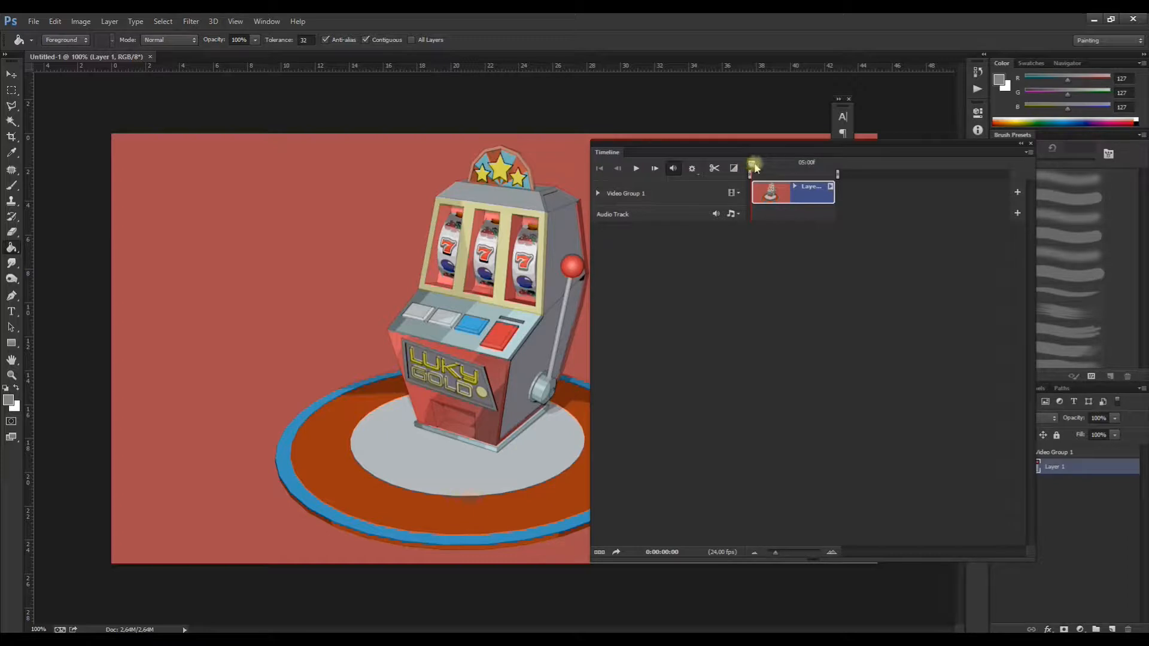
pyautogui.moveTo(754, 166); pyautogui.dragTo(772, 167)
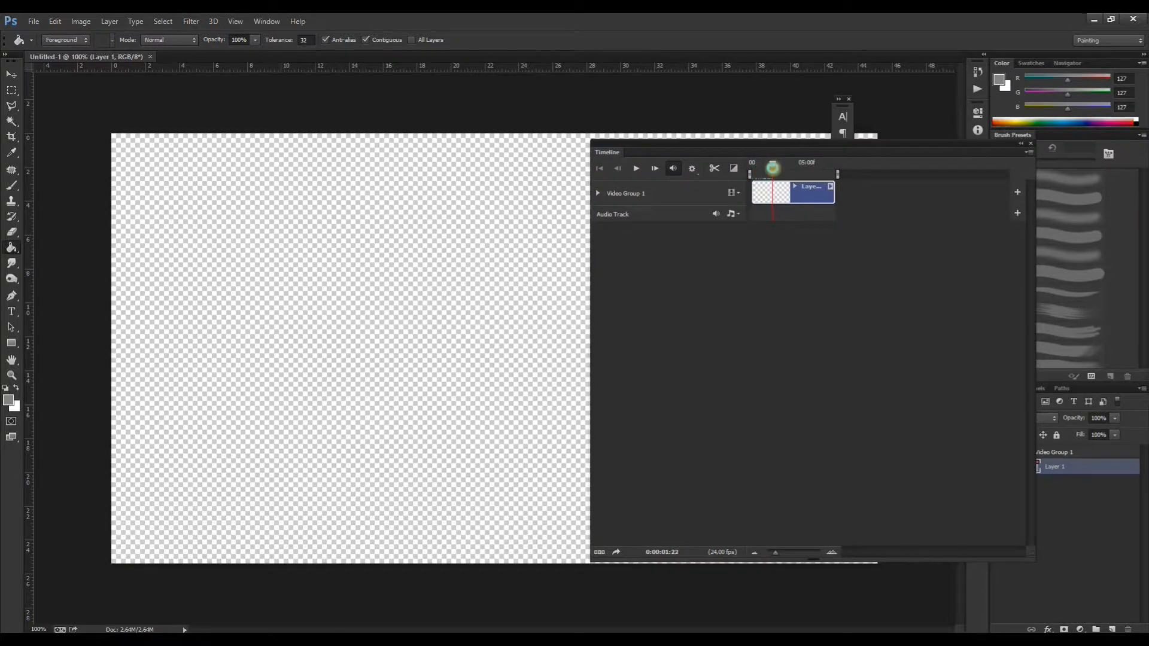
pyautogui.moveTo(774, 168); pyautogui.dragTo(773, 169)
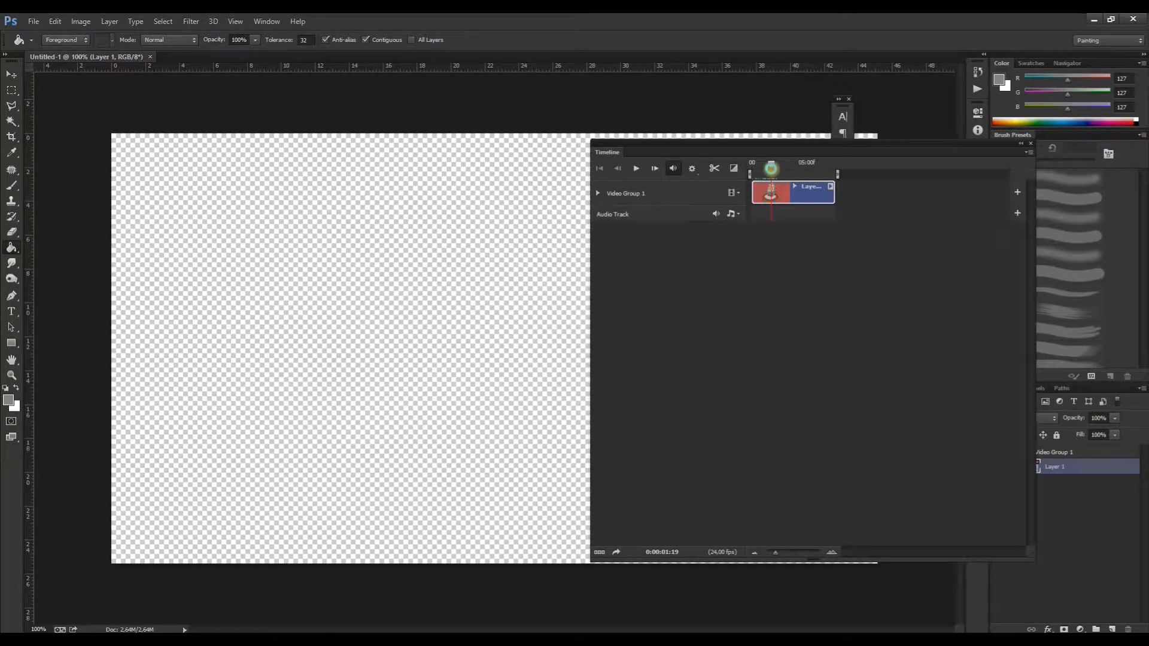
pyautogui.moveTo(774, 168); pyautogui.dragTo(776, 167)
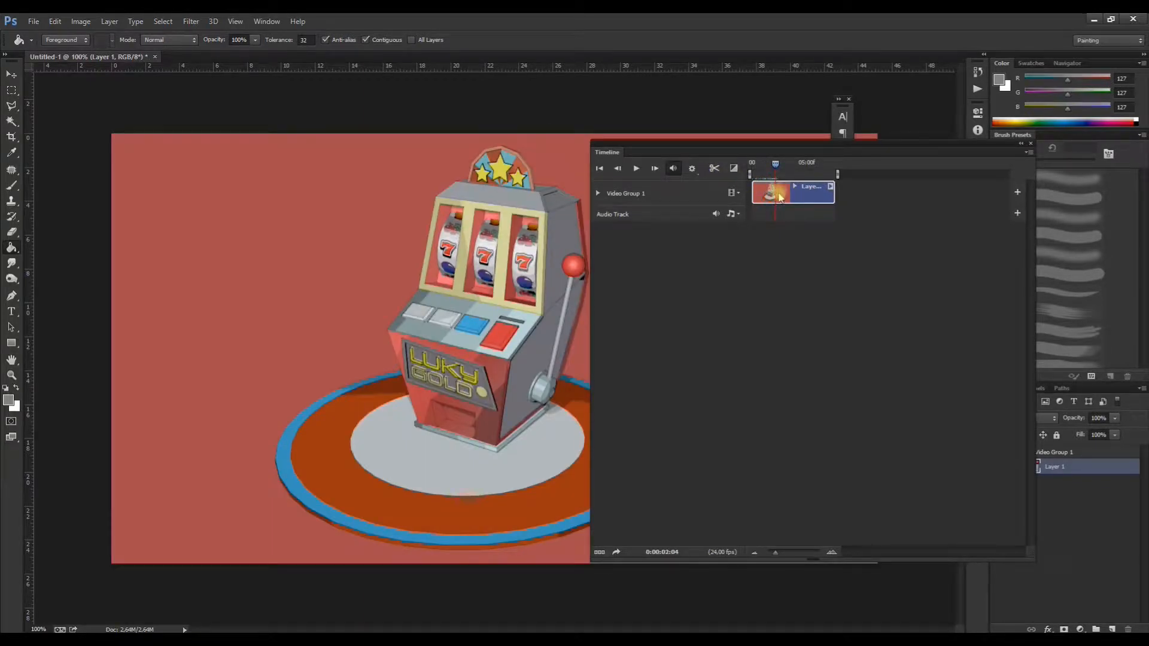
# Widen the Timeline panel and split the video clip at 0:00:03:04.
pyautogui.moveTo(776, 553)
pyautogui.mouseDown()
pyautogui.moveTo(796, 561)
pyautogui.moveTo(780, 554)
pyautogui.mouseUp()
pyautogui.moveTo(826, 163); pyautogui.dragTo(854, 173)
pyautogui.moveTo(782, 551); pyautogui.dragTo(822, 553)
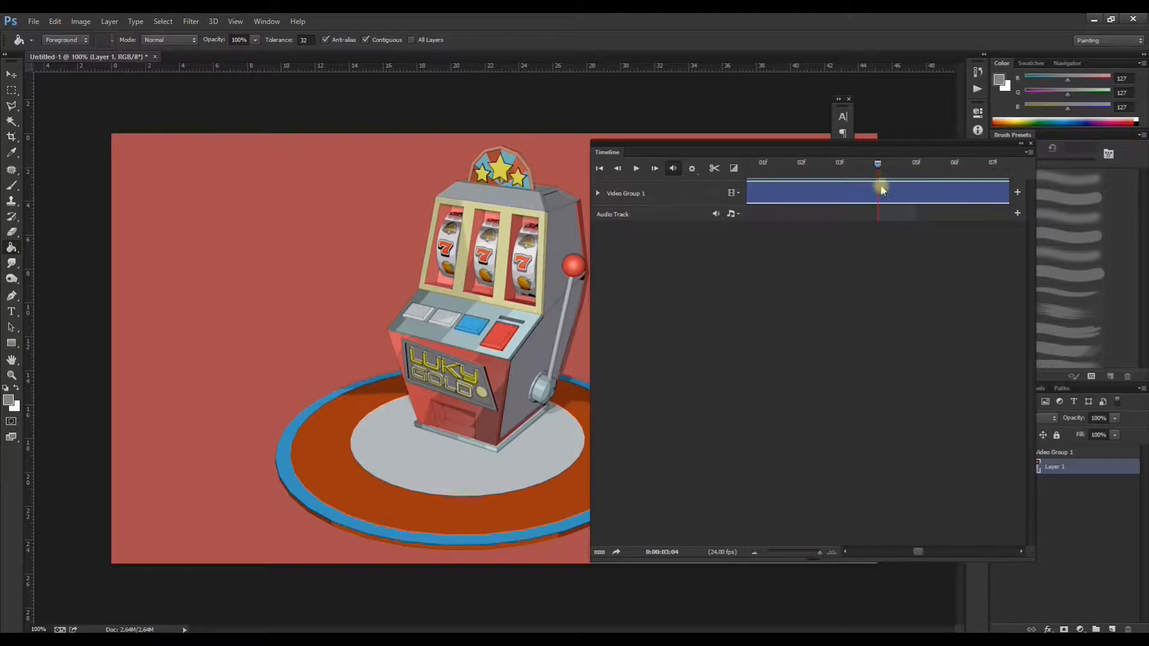
pyautogui.moveTo(573, 423); pyautogui.dragTo(355, 383)
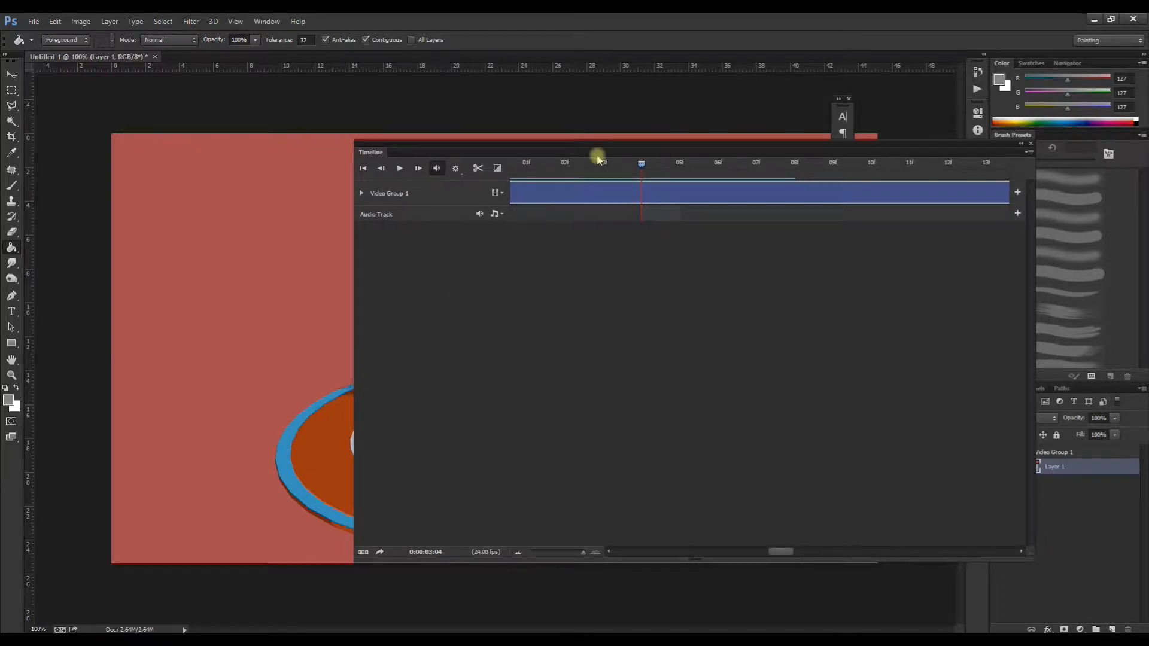
pyautogui.moveTo(657, 173)
pyautogui.mouseDown()
pyautogui.moveTo(682, 166)
pyautogui.moveTo(647, 164)
pyautogui.mouseUp()
pyautogui.click(479, 168)
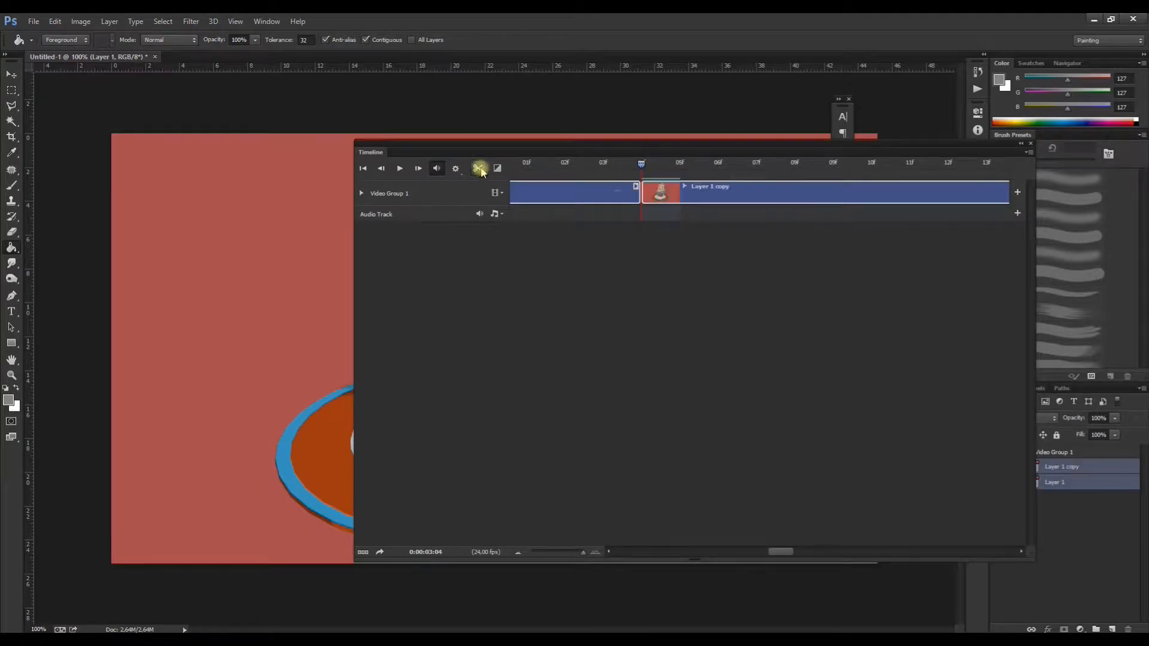
# Split the clip again at 0:00:04:07 and delete the blank section between the two cuts.
pyautogui.moveTo(641, 164); pyautogui.dragTo(893, 181)
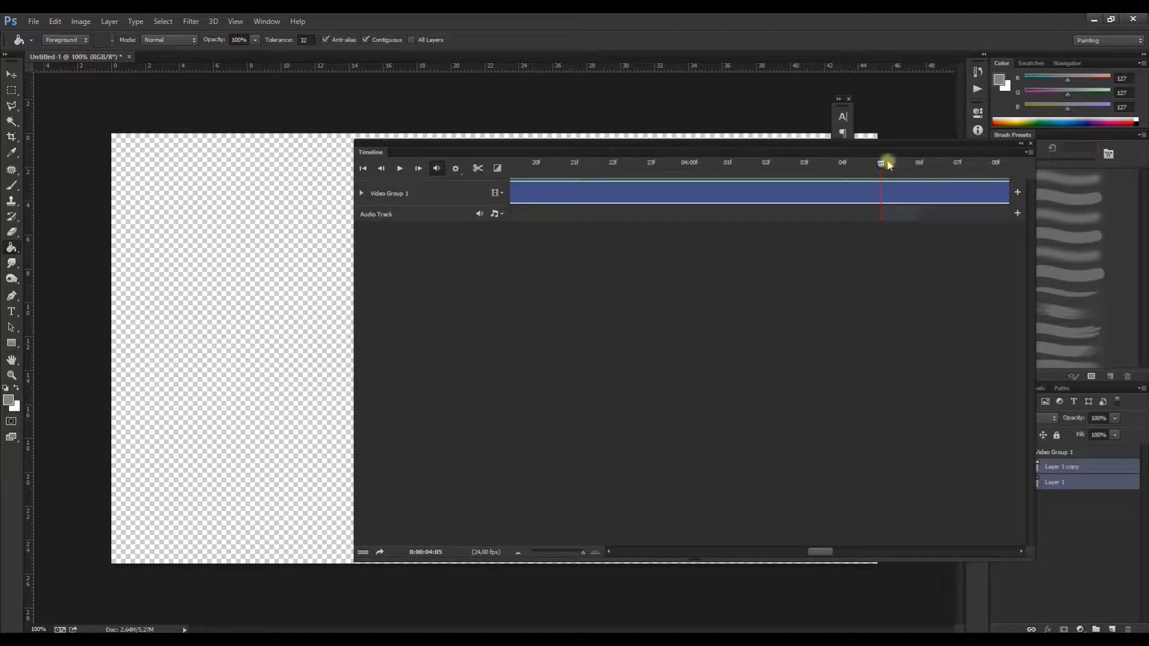
pyautogui.moveTo(883, 169); pyautogui.dragTo(956, 173)
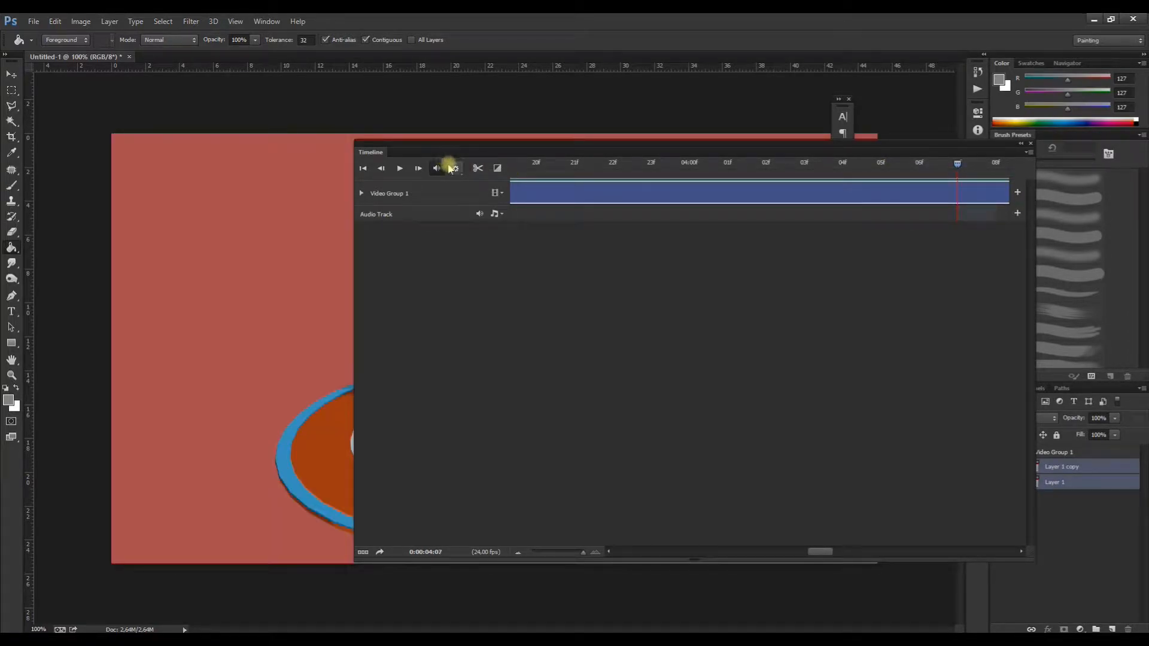
pyautogui.click(478, 169)
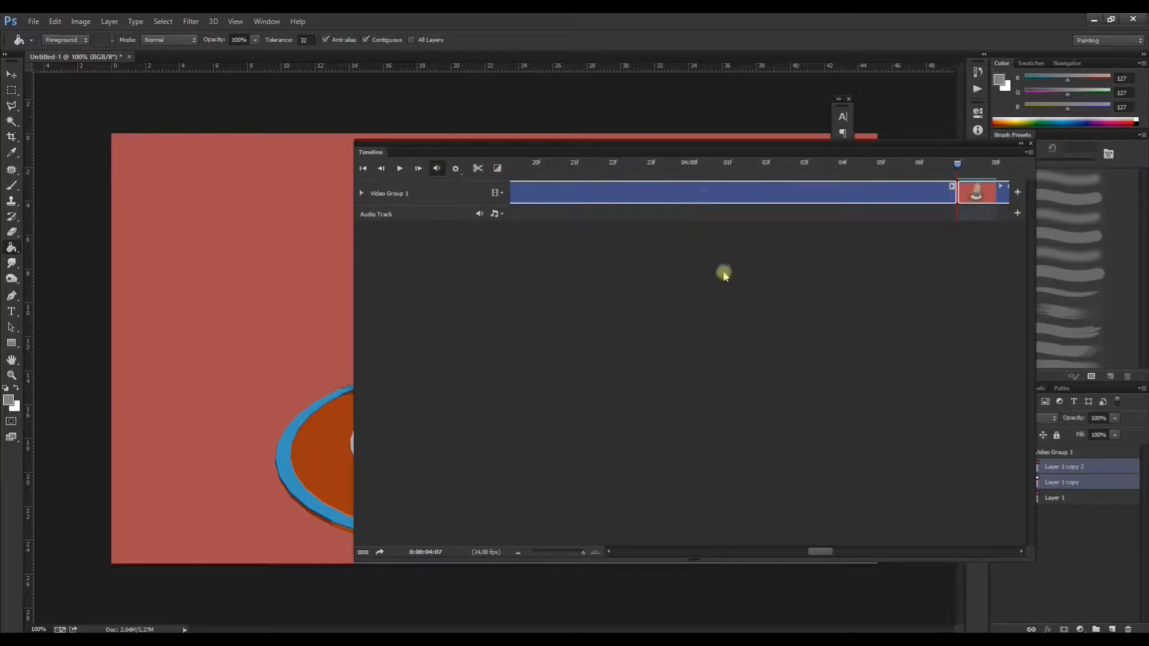
pyautogui.click(737, 196)
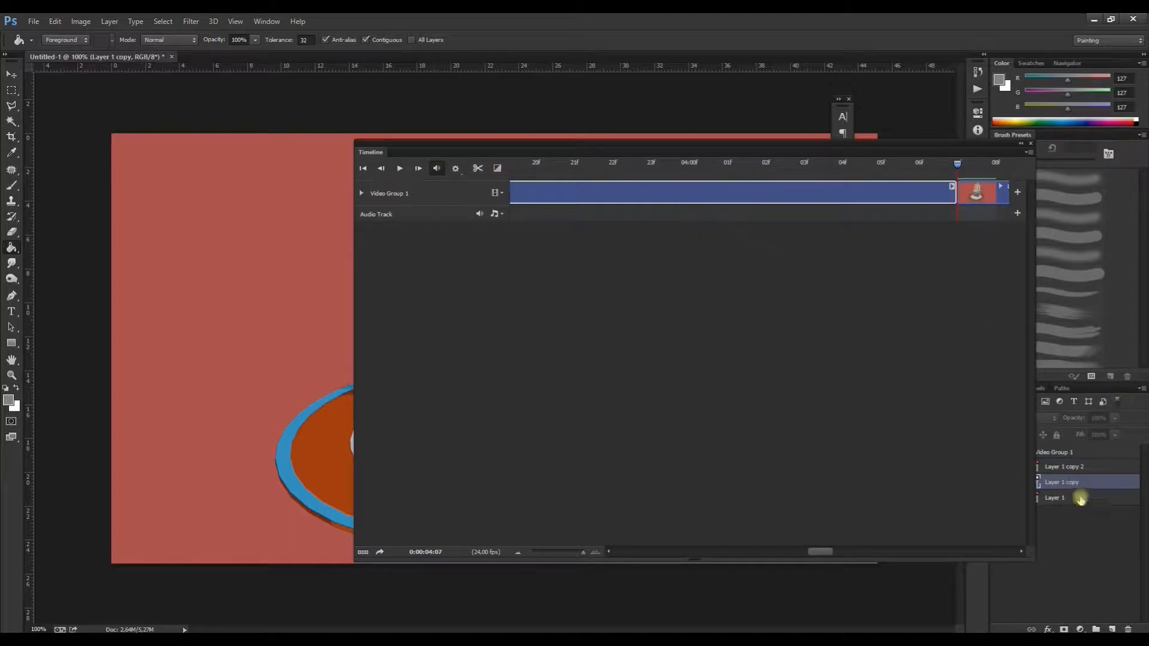
pyautogui.press('Delete')
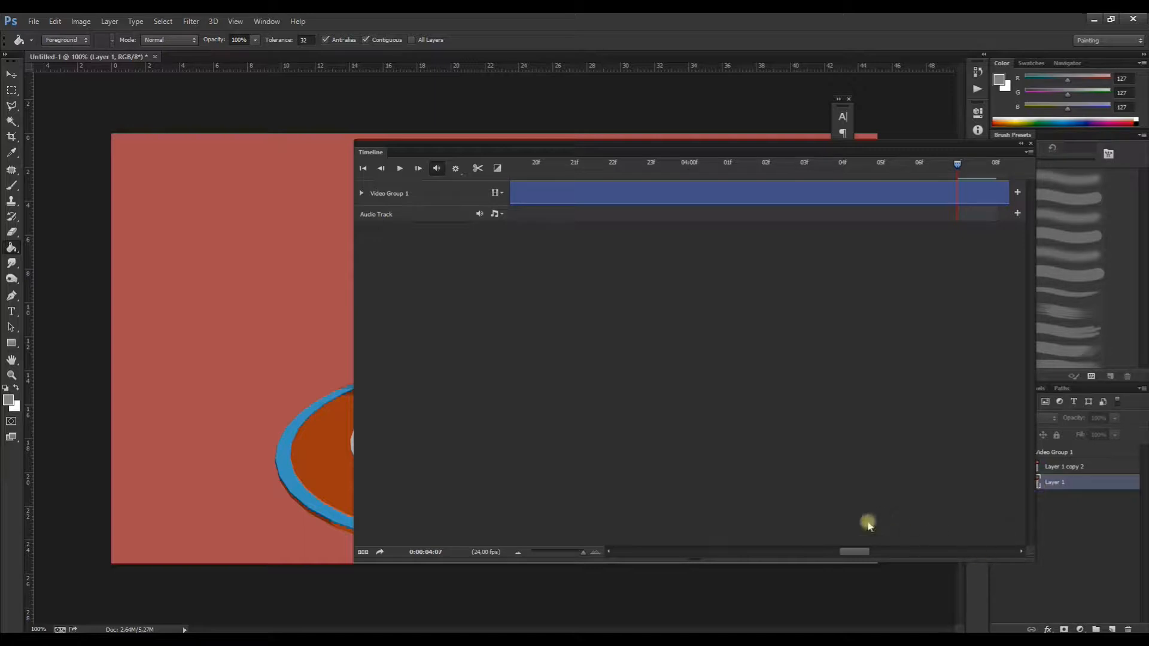
# Find the earlier blank section in Layer 1 and split the clip at 0:00:01:16.
pyautogui.moveTo(585, 556); pyautogui.dragTo(546, 553)
pyautogui.moveTo(638, 165); pyautogui.dragTo(673, 170)
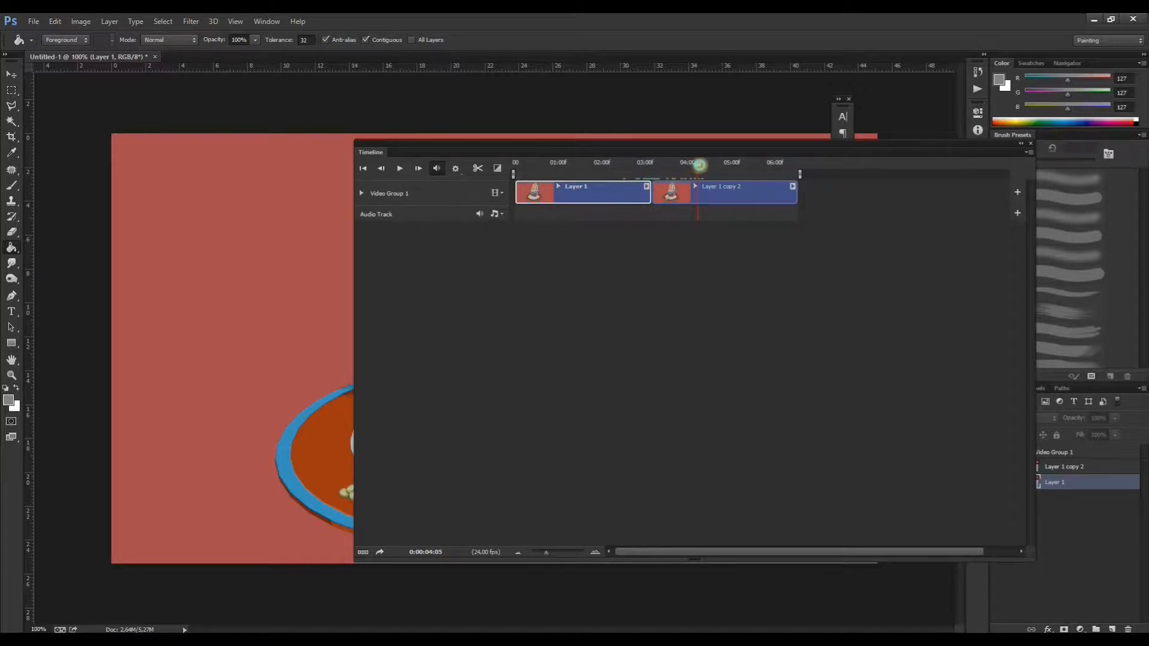
pyautogui.moveTo(702, 165); pyautogui.dragTo(822, 151)
pyautogui.moveTo(780, 533); pyautogui.dragTo(808, 536)
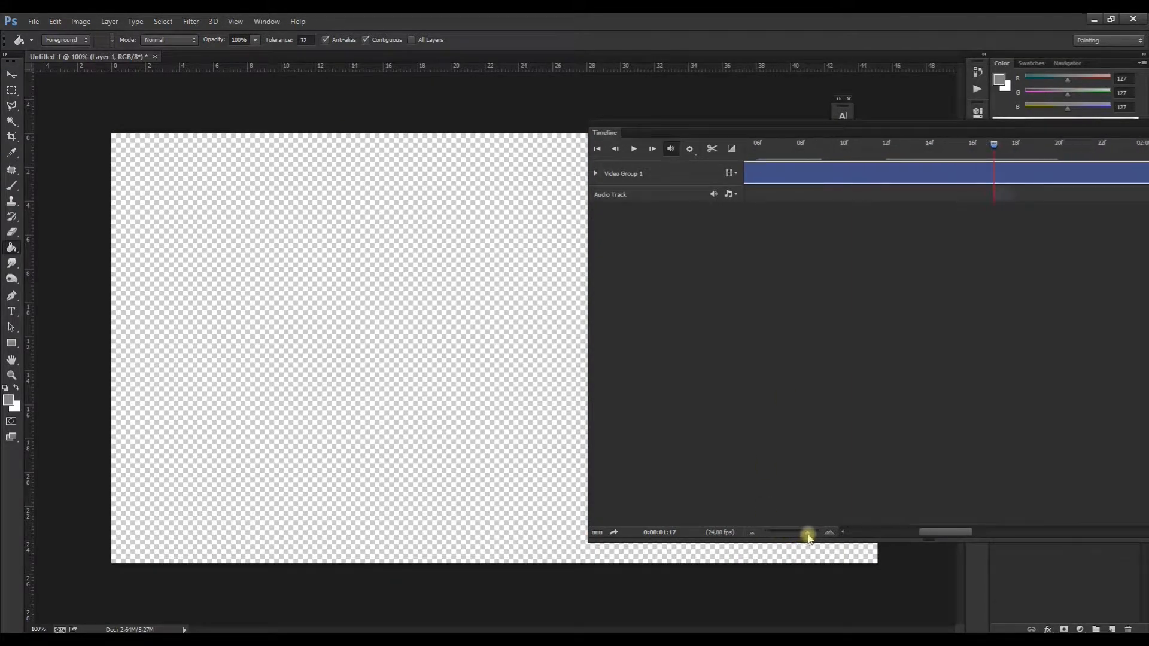
pyautogui.moveTo(994, 146); pyautogui.dragTo(982, 149)
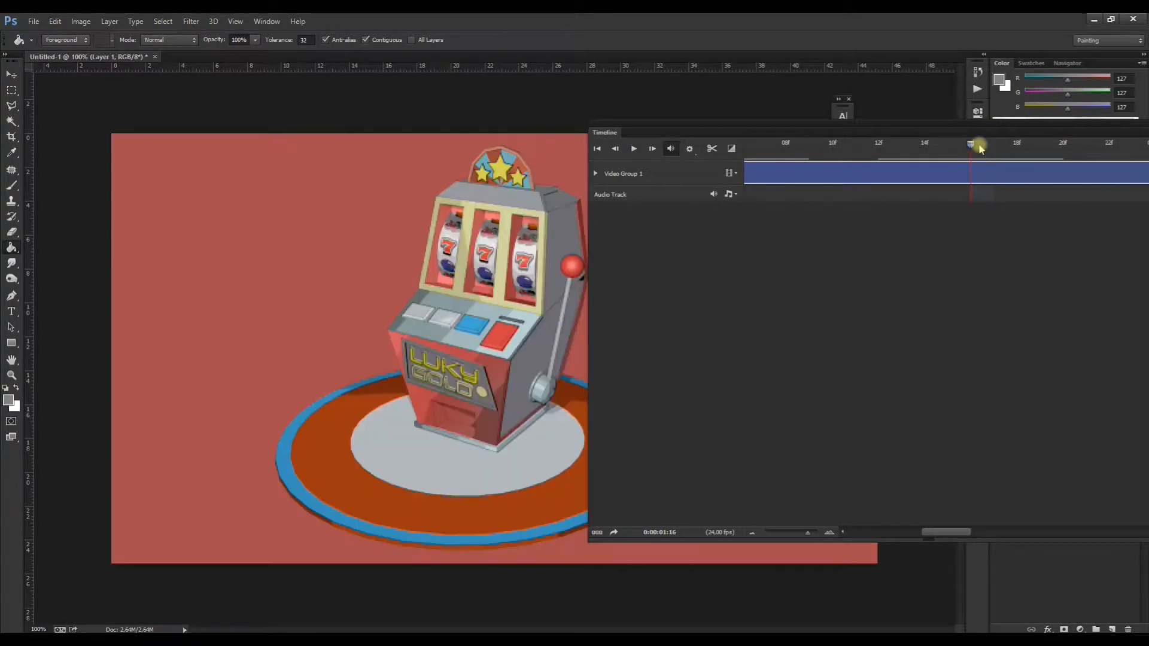
pyautogui.click(711, 148)
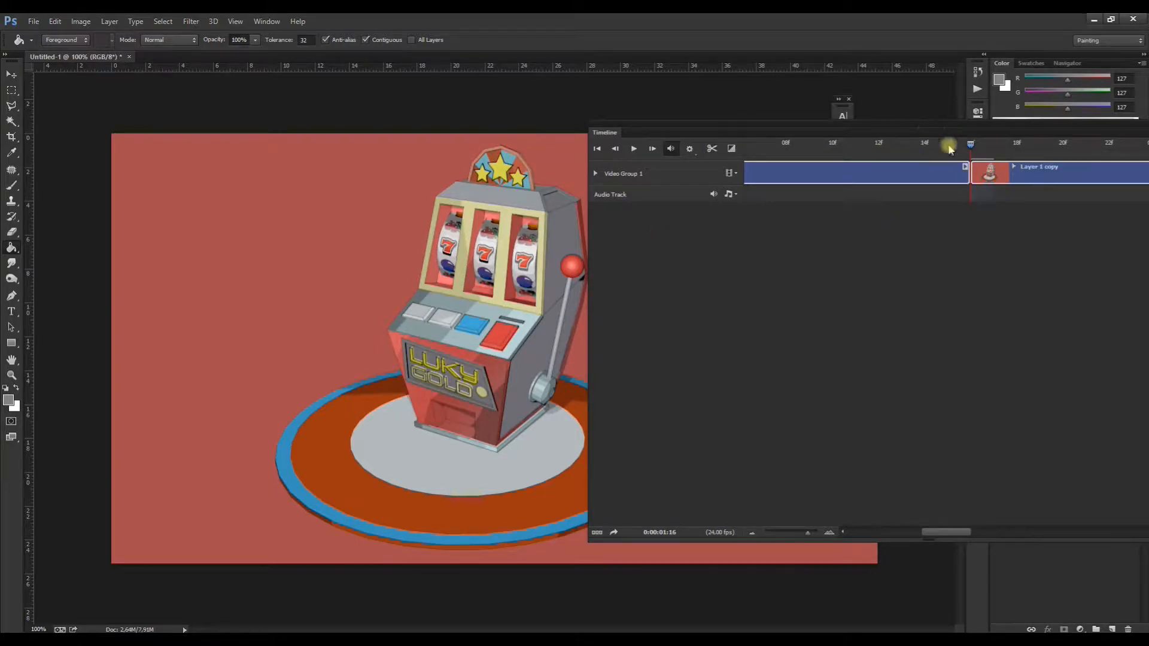
# Split the clip at 0:00:02:01 and delete the blank Layer 1 copy section before the cut.
pyautogui.moveTo(960, 129)
pyautogui.mouseDown()
pyautogui.moveTo(566, 168)
pyautogui.moveTo(530, 214)
pyautogui.moveTo(600, 229)
pyautogui.moveTo(809, 227)
pyautogui.moveTo(685, 235)
pyautogui.moveTo(710, 240)
pyautogui.moveTo(696, 239)
pyautogui.mouseUp()
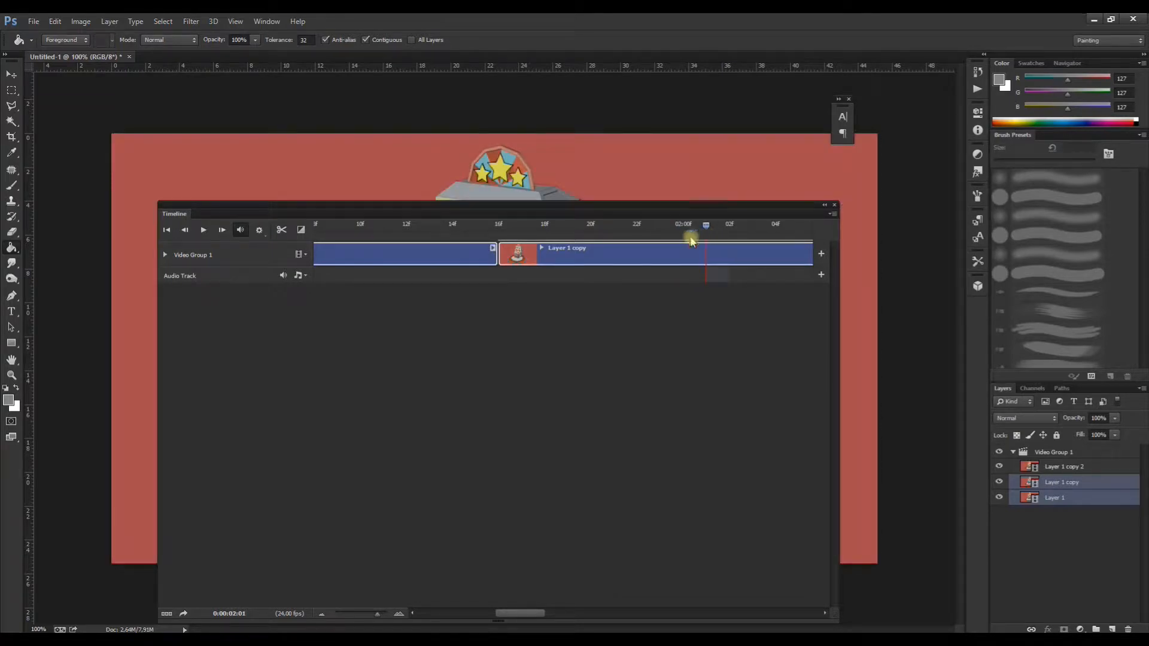
pyautogui.click(281, 231)
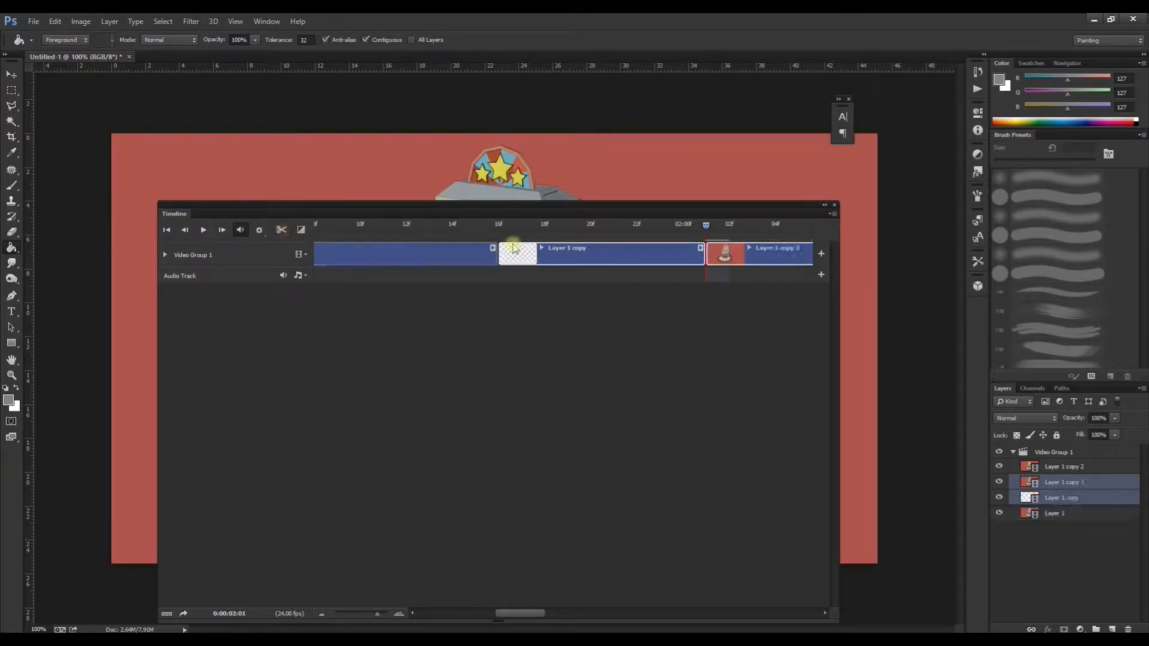
pyautogui.click(617, 265)
pyautogui.press('Delete')
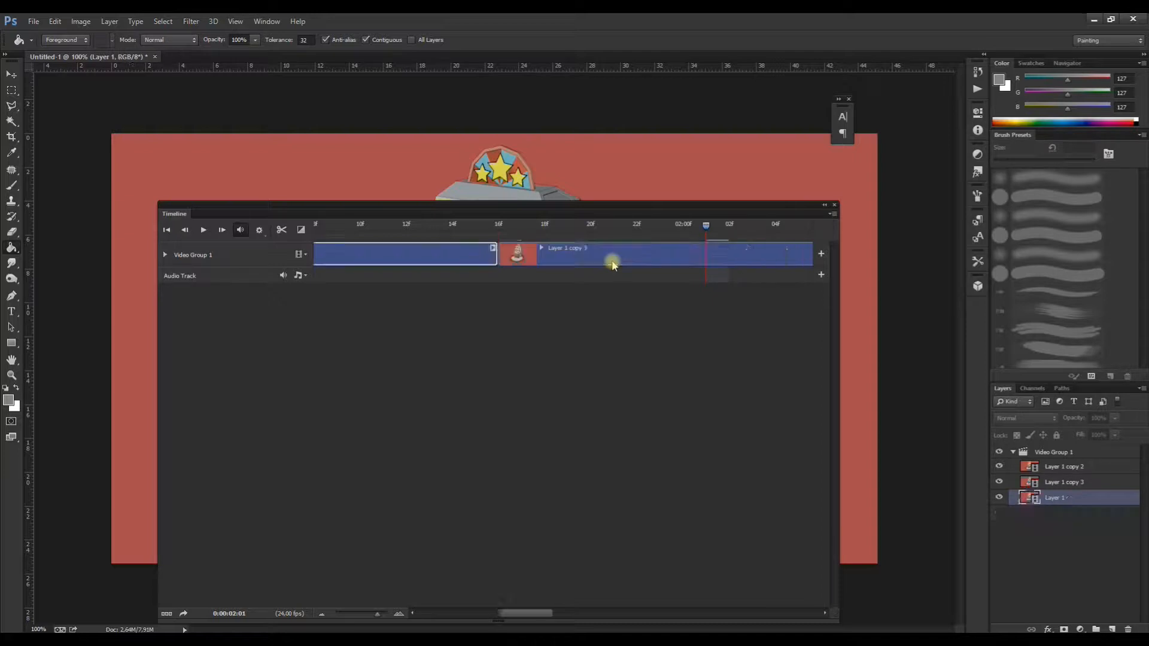
# Uncover the slot machine, return the playhead to the start and play the trimmed animation.
pyautogui.moveTo(375, 615); pyautogui.dragTo(350, 614)
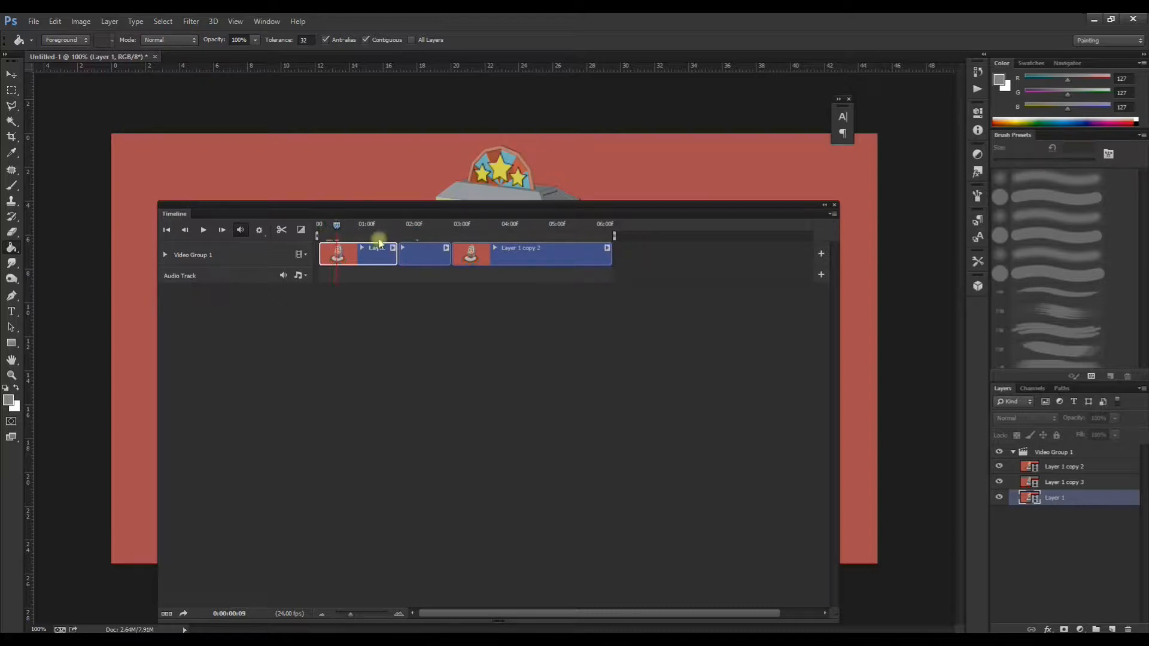
pyautogui.moveTo(424, 203); pyautogui.dragTo(680, 180)
pyautogui.moveTo(639, 141); pyautogui.dragTo(807, 131)
pyautogui.moveTo(749, 155); pyautogui.dragTo(729, 155)
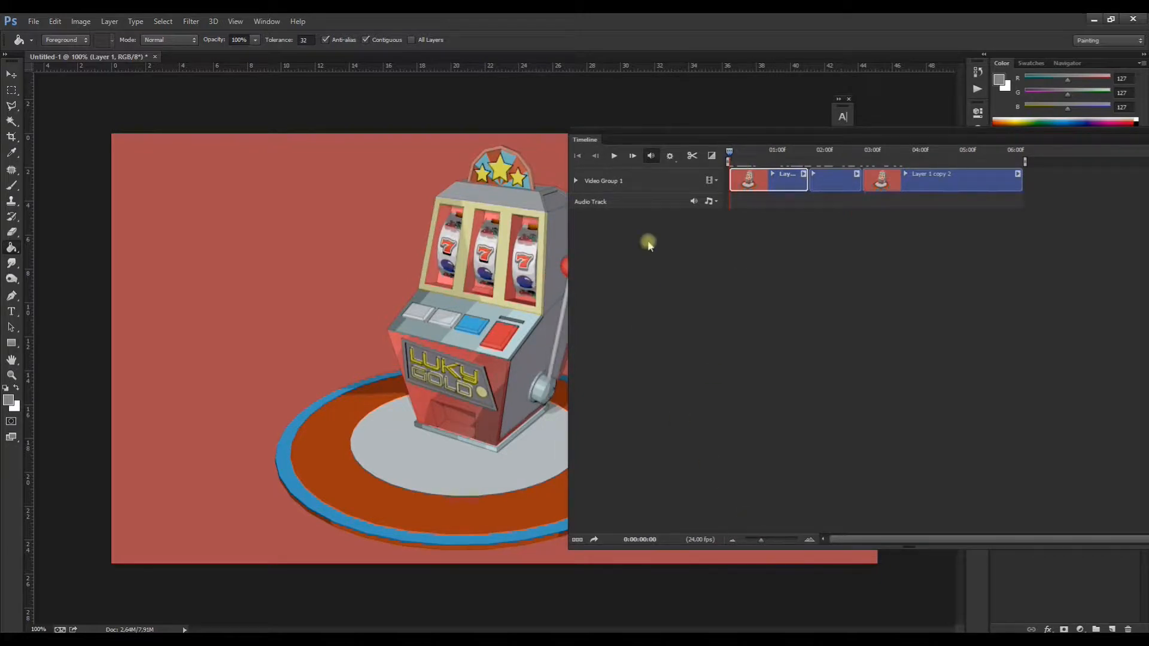
pyautogui.click(614, 157)
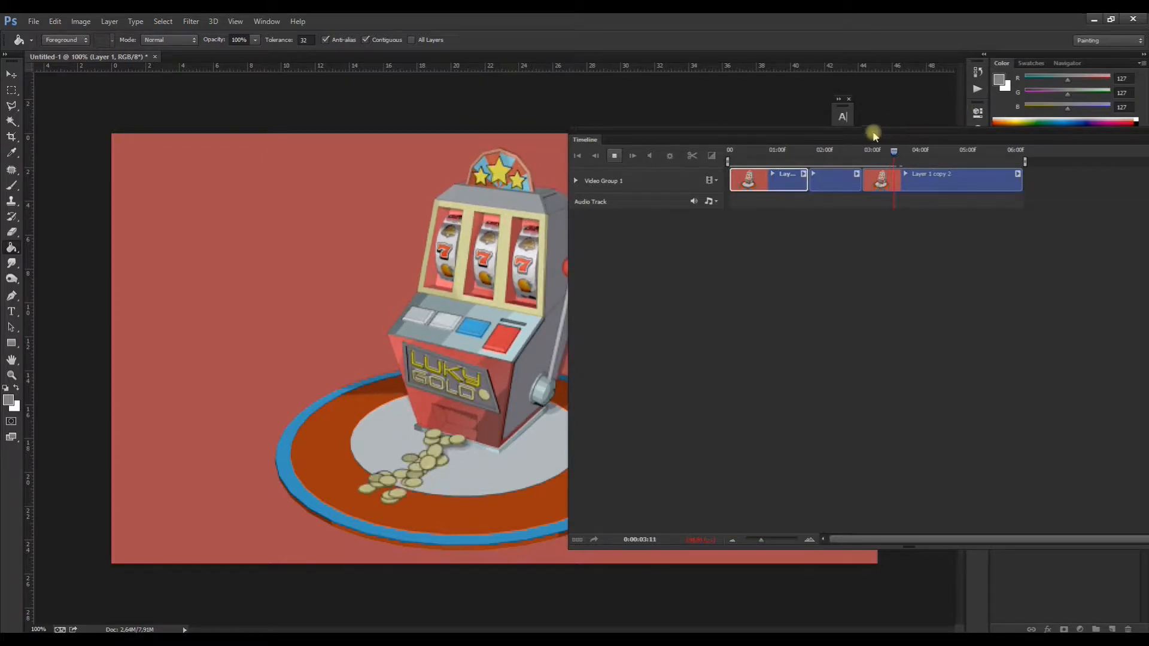
# Collapse the Timeline panel and place it above the canvas, clear of the image.
pyautogui.moveTo(880, 134); pyautogui.dragTo(512, 146)
pyautogui.click(854, 149)
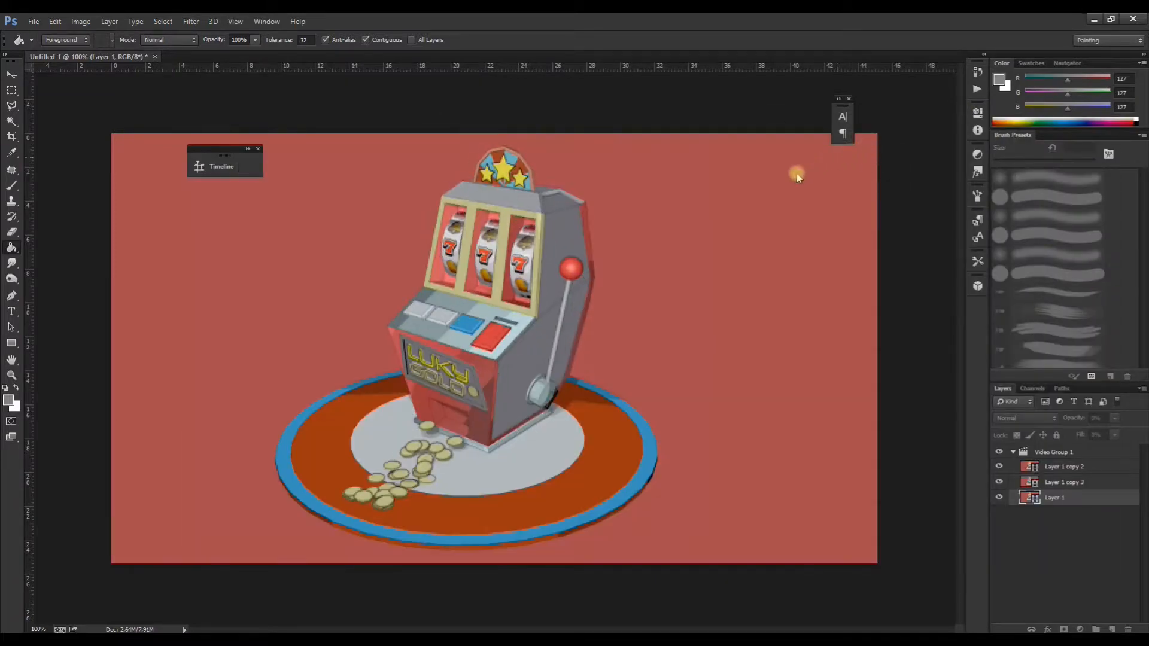
pyautogui.click(227, 167)
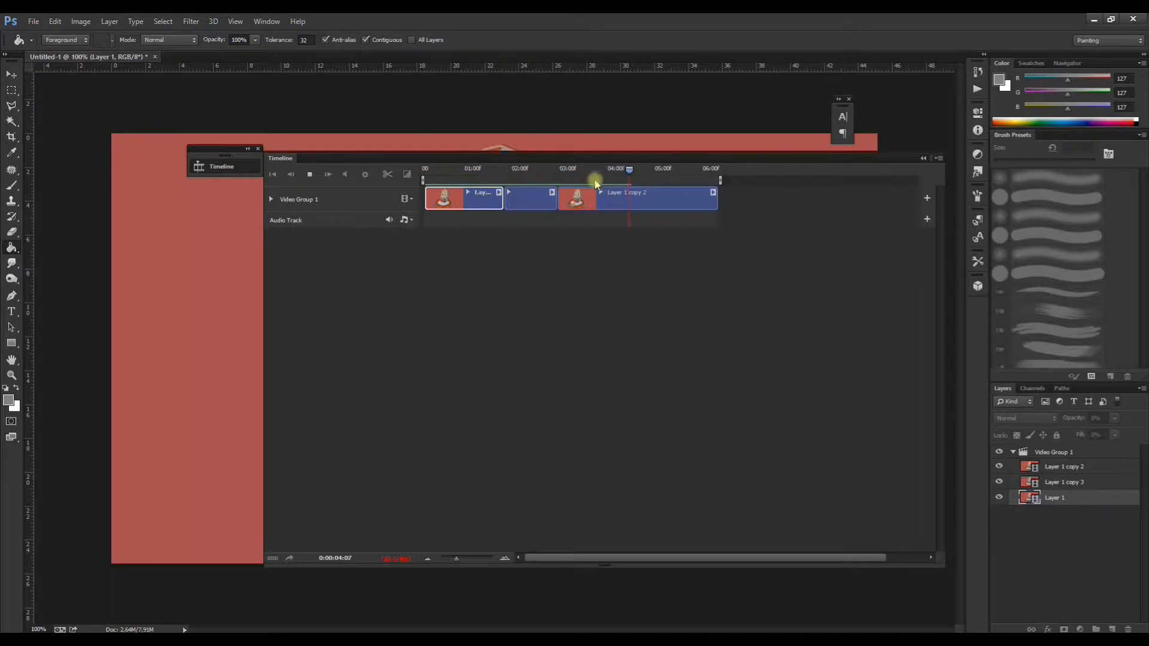
pyautogui.click(923, 160)
pyautogui.moveTo(243, 160); pyautogui.dragTo(162, 103)
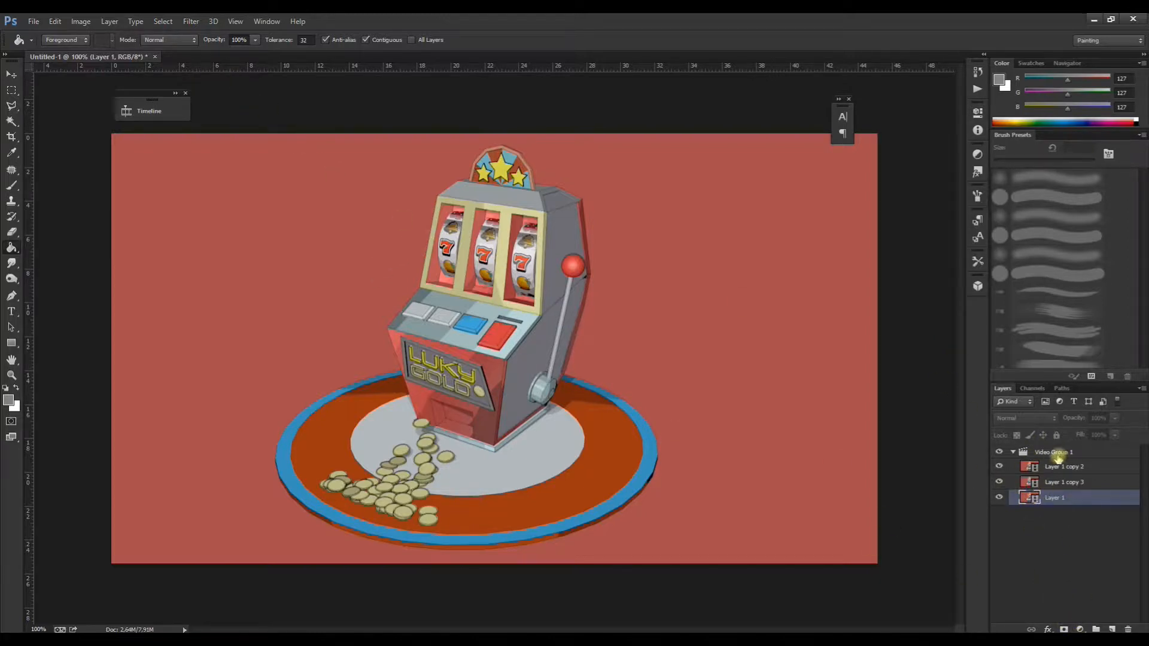
# Add a Hue/Saturation adjustment layer in Video Group 1 and set its hue to -13.
pyautogui.click(1054, 454)
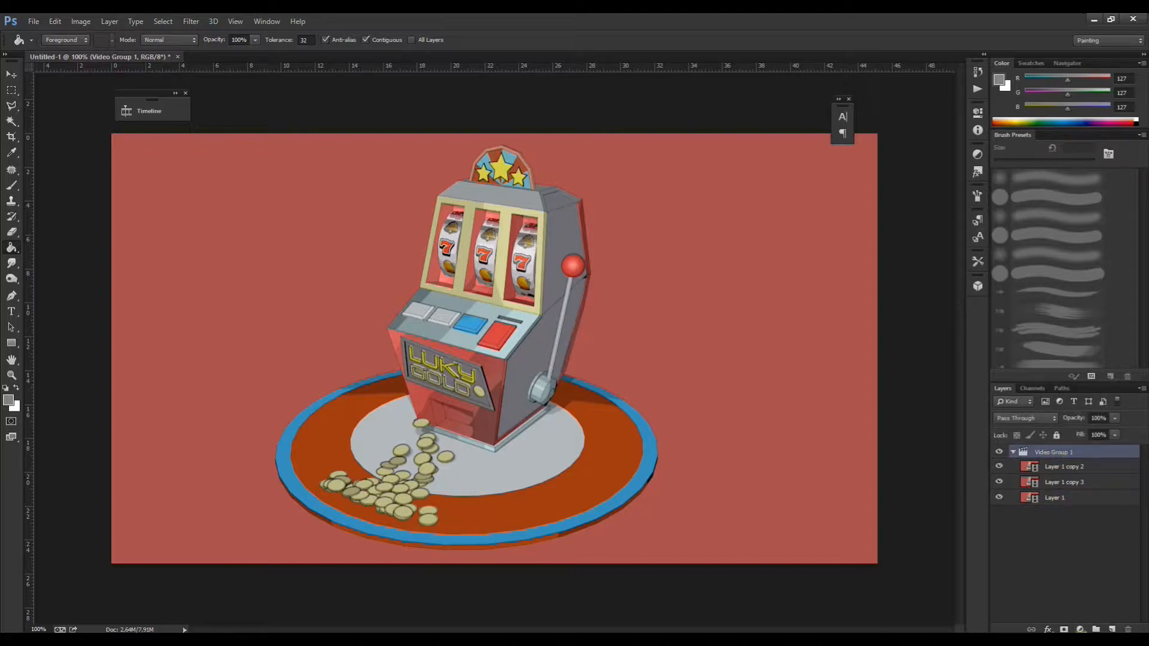
pyautogui.click(1080, 629)
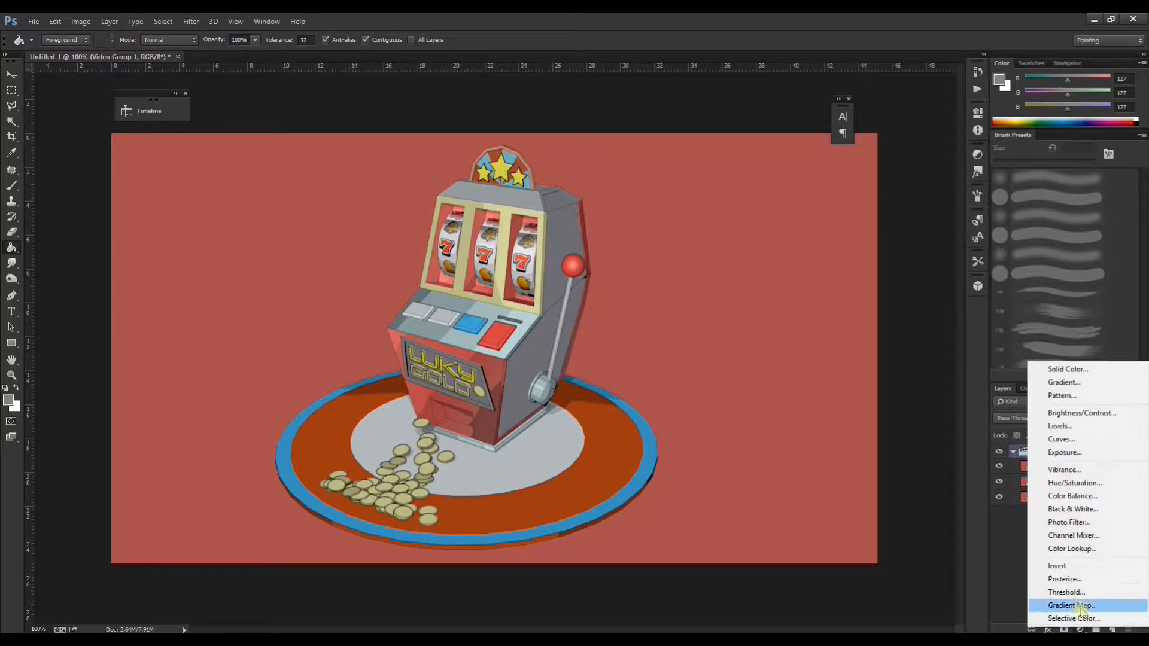
pyautogui.click(1072, 485)
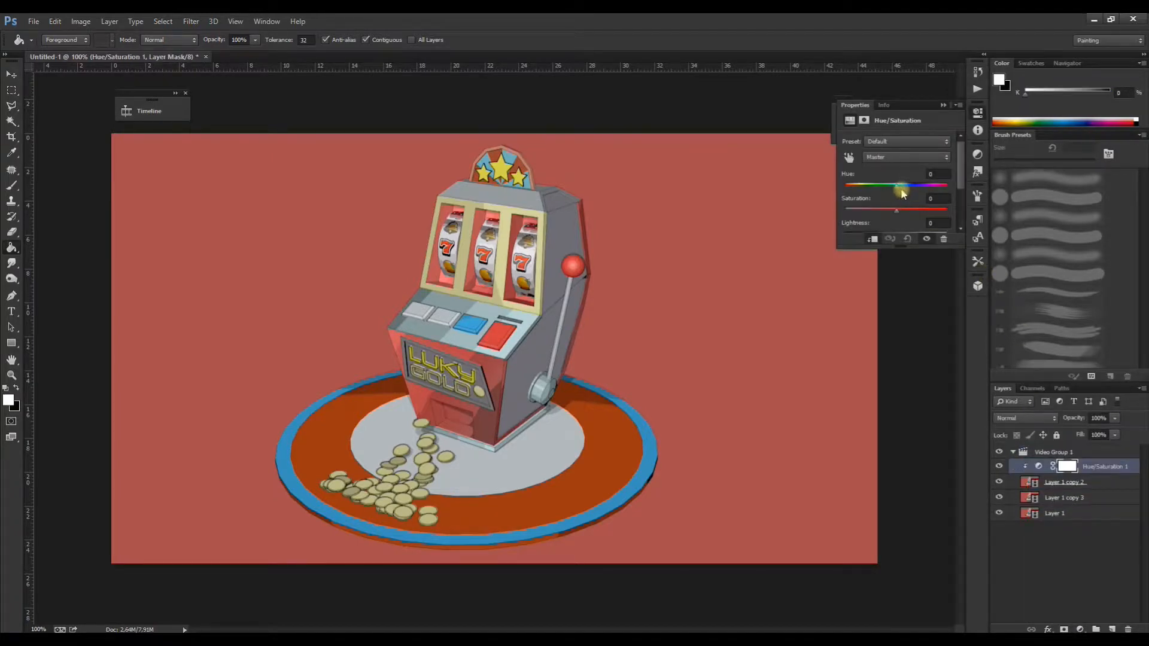
pyautogui.moveTo(898, 189); pyautogui.dragTo(893, 188)
pyautogui.moveTo(895, 189); pyautogui.dragTo(892, 189)
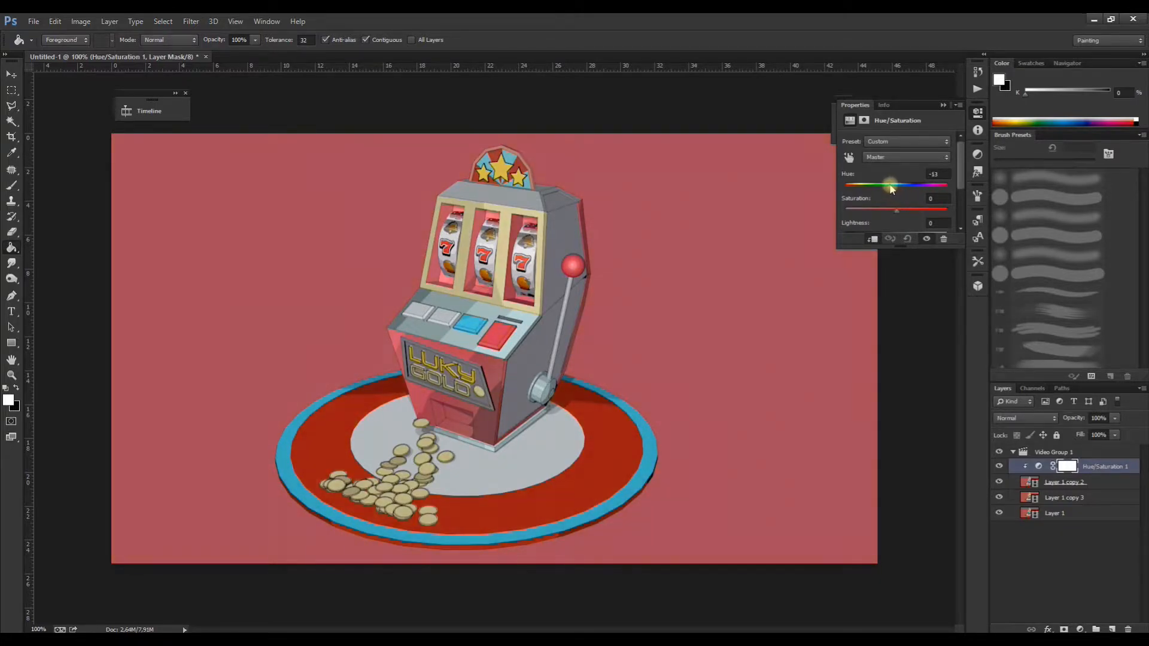
# Readjust the hue and saturation of the Hue/Saturation adjustment layer and collapse its properties.
pyautogui.moveTo(882, 190); pyautogui.dragTo(893, 216)
pyautogui.click(942, 106)
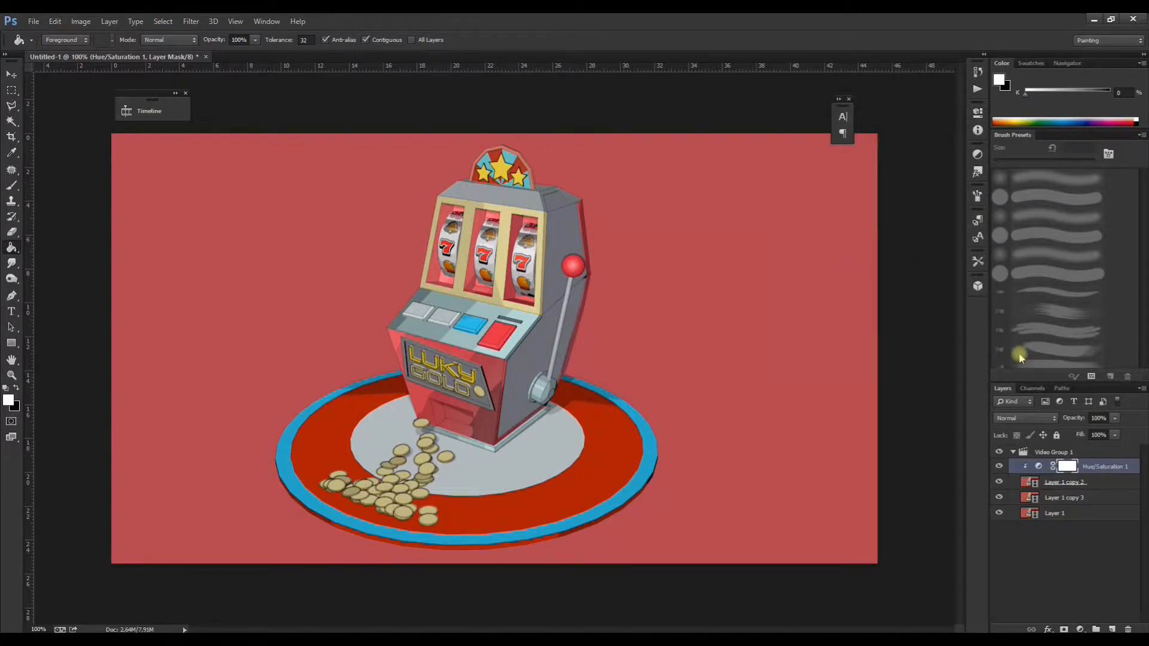
# Add a Levels adjustment layer in Video Group 1, lower its white input level and adjust its darker tones.
pyautogui.click(1050, 453)
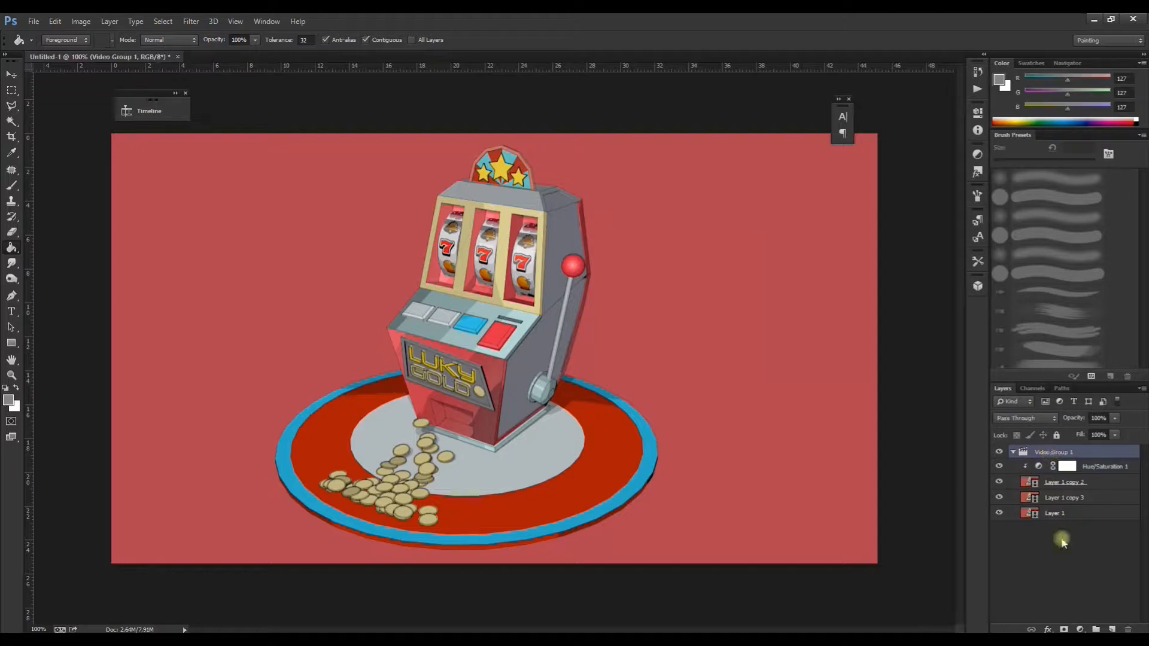
pyautogui.click(1081, 630)
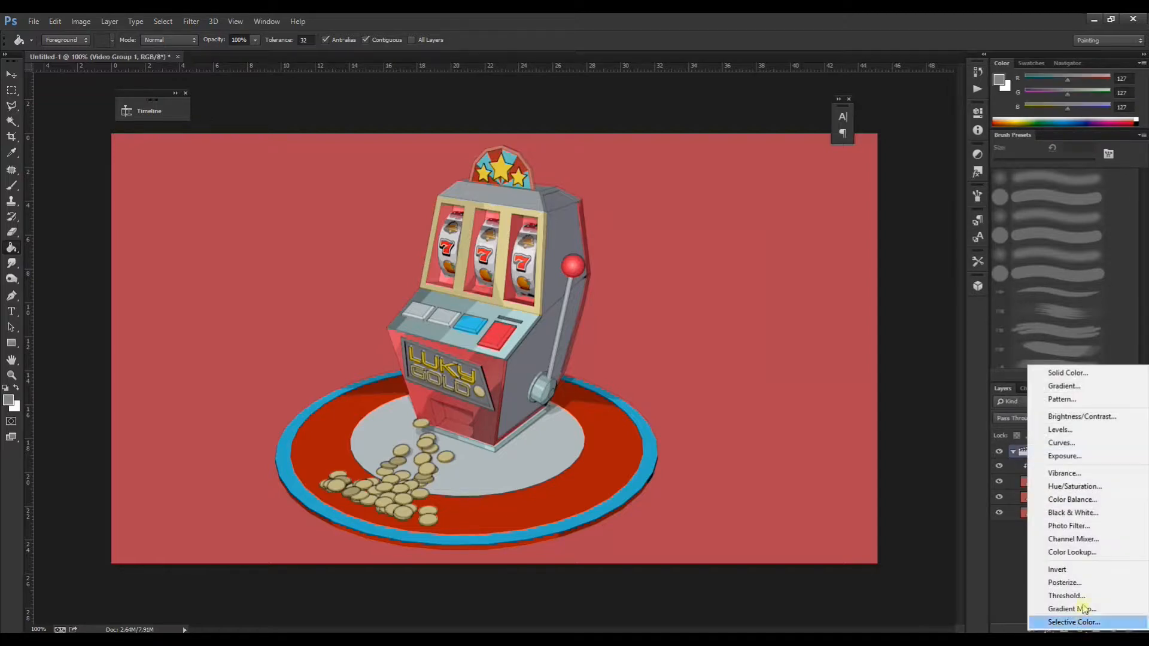
pyautogui.click(1058, 430)
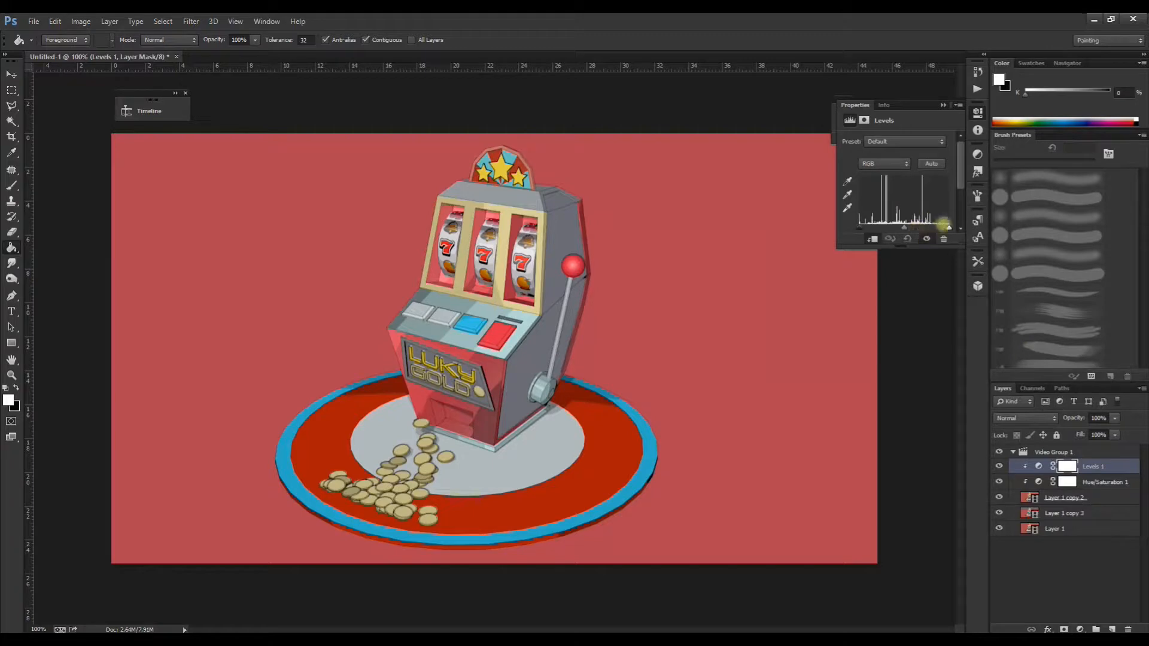
pyautogui.moveTo(946, 233); pyautogui.dragTo(906, 230)
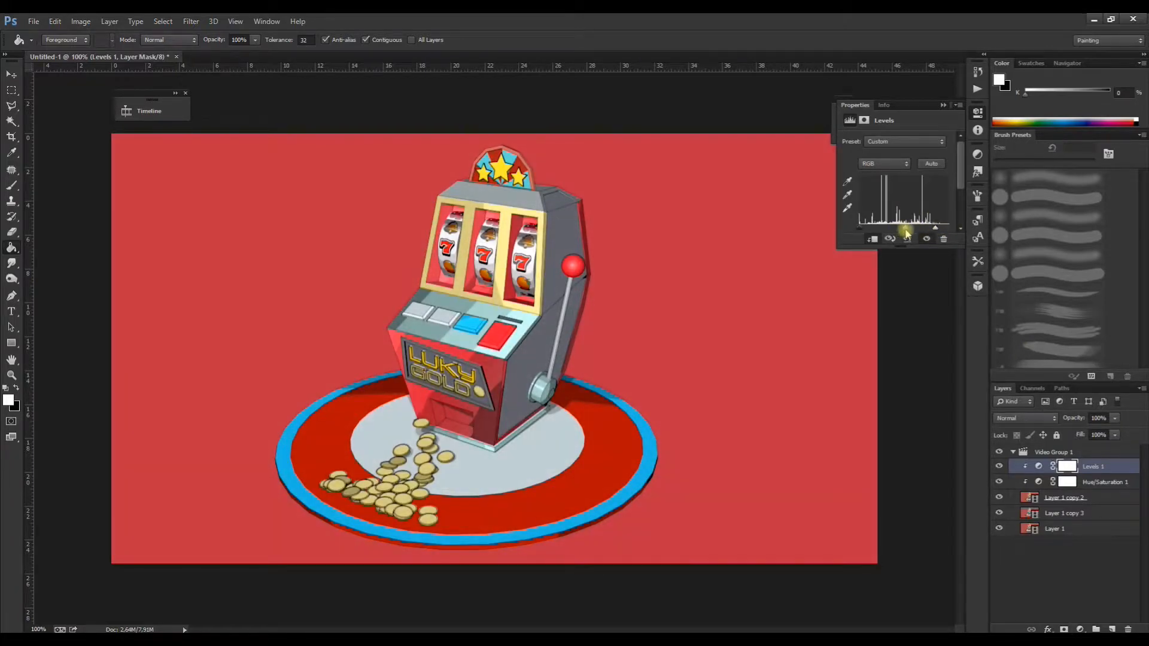
pyautogui.moveTo(861, 229); pyautogui.dragTo(902, 230)
pyautogui.click(943, 105)
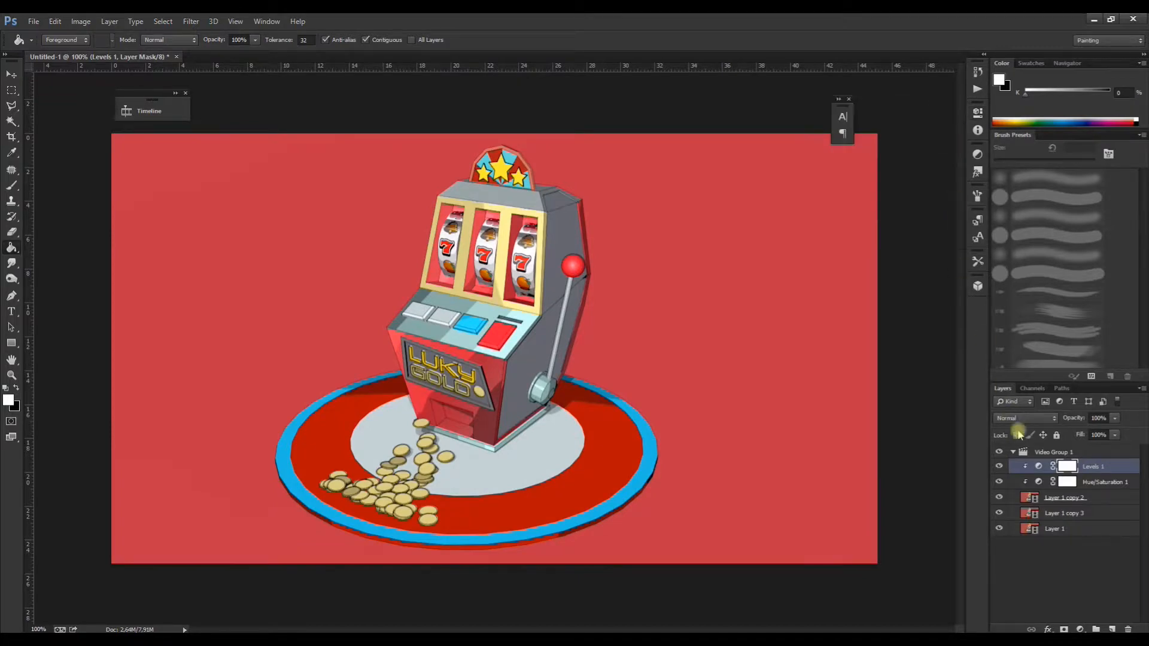
# Add a Color Balance adjustment layer in Video Group 1, shifting midtones slightly towards red, +22 towards green and +32 towards blue.
pyautogui.click(1045, 453)
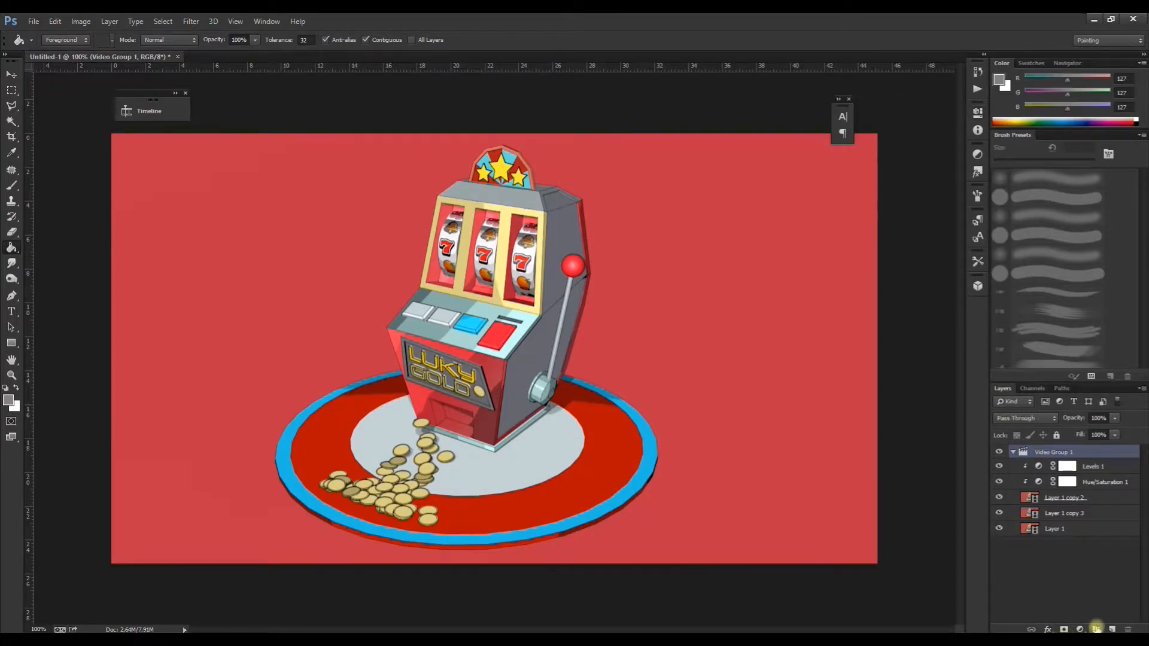
pyautogui.click(1079, 630)
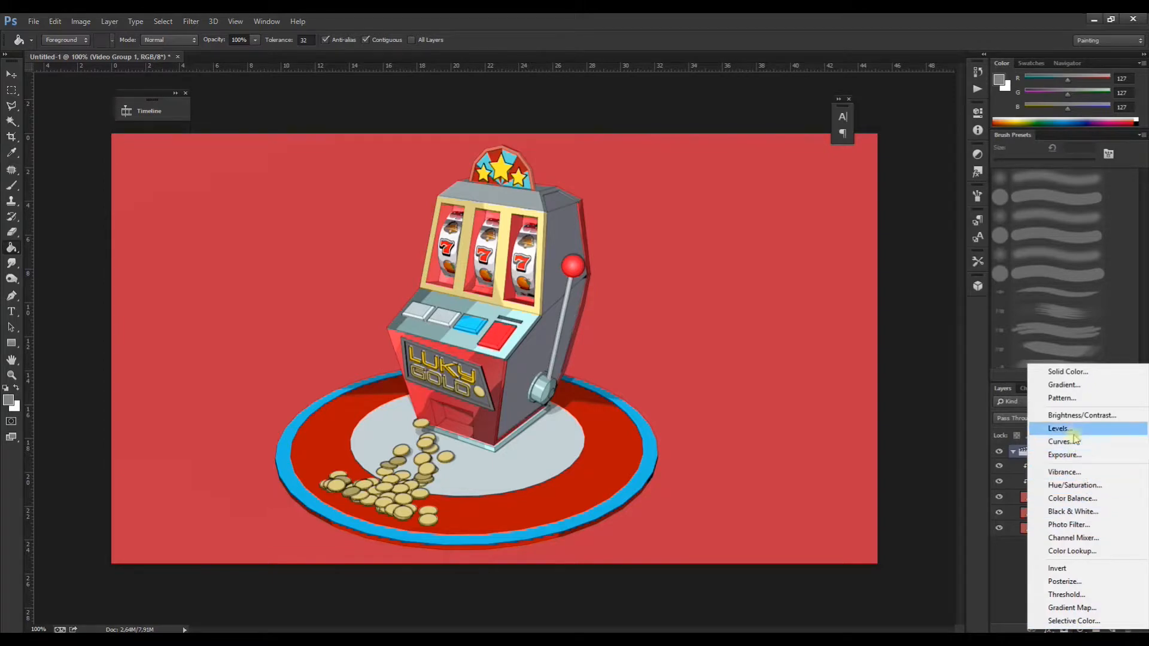
pyautogui.click(1073, 498)
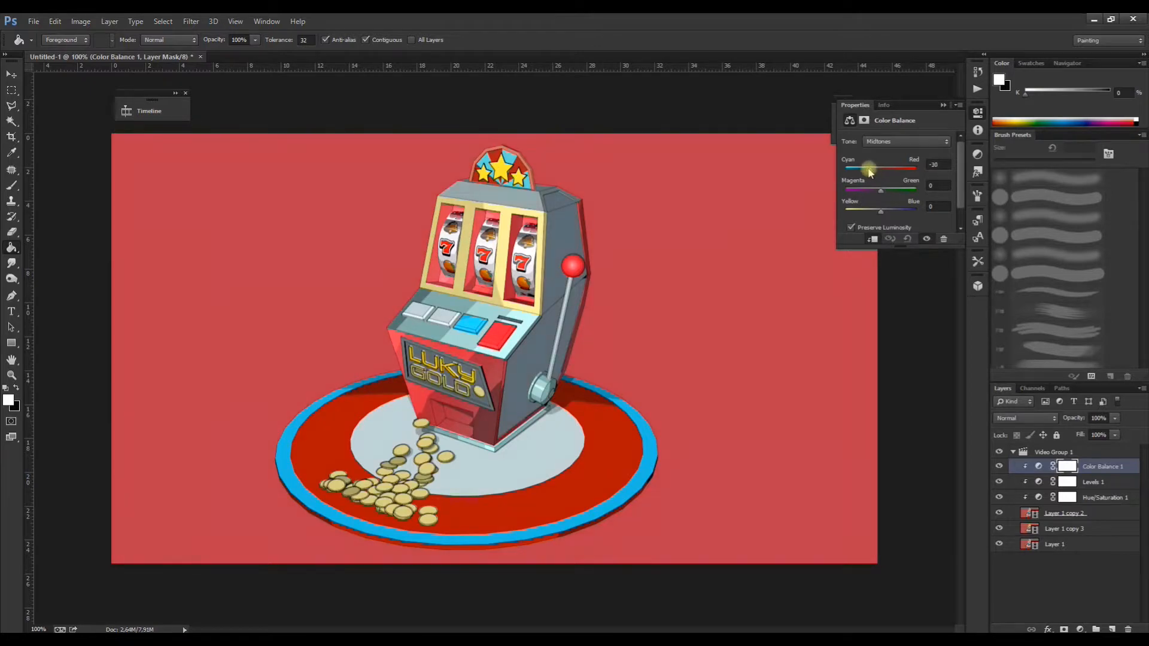
pyautogui.moveTo(858, 170); pyautogui.dragTo(887, 179)
pyautogui.moveTo(864, 190); pyautogui.dragTo(892, 195)
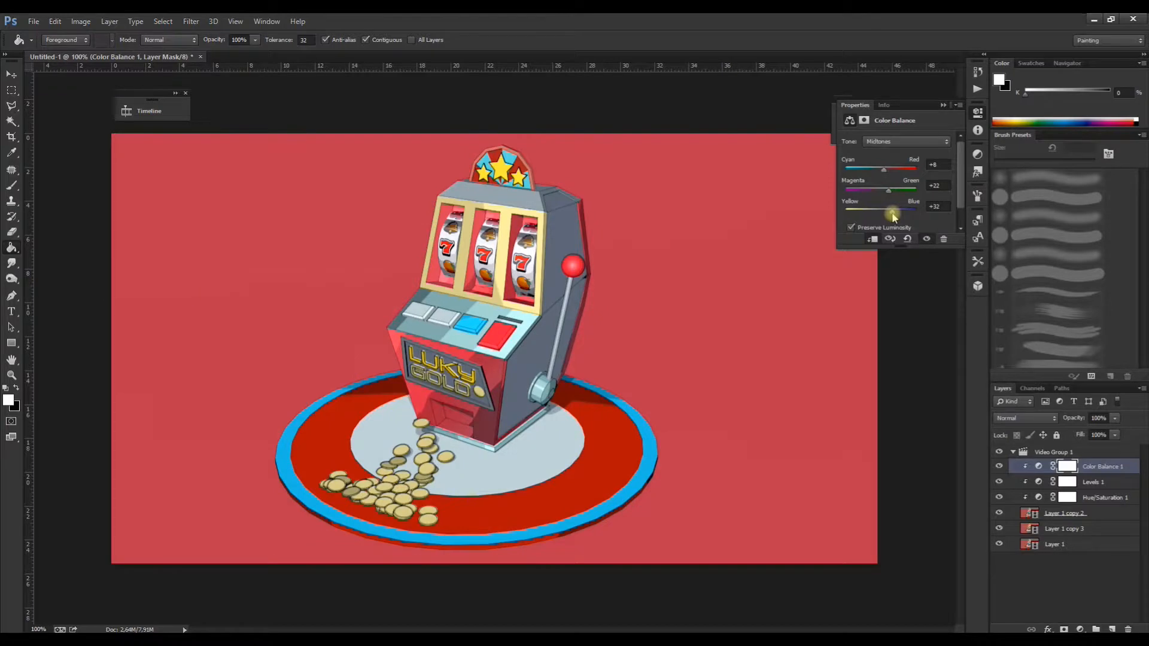
pyautogui.click(943, 105)
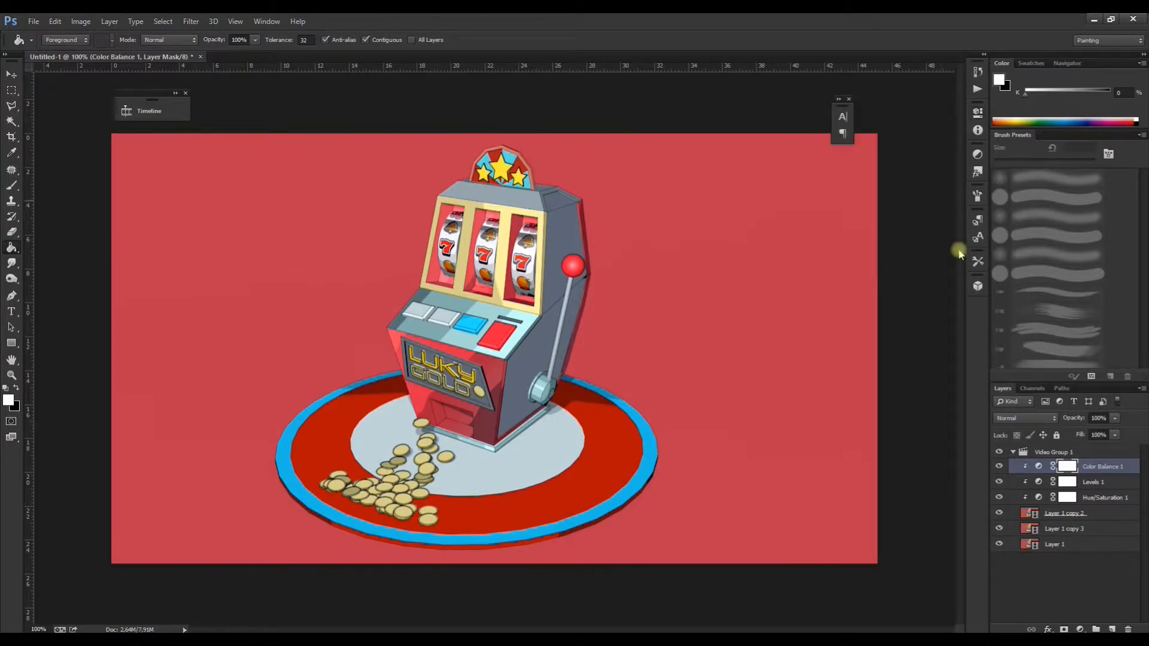
# Expand the Timeline panel, move the playhead to 0:00:01:09 and place the panel next to the layer list.
pyautogui.click(1044, 454)
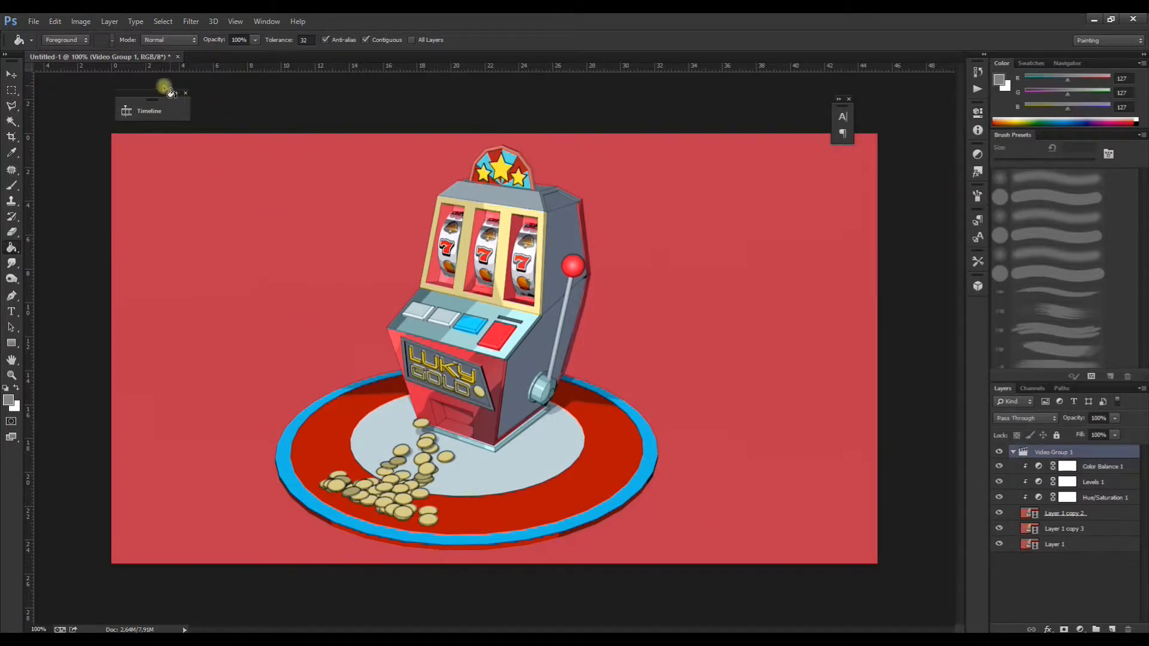
pyautogui.click(142, 111)
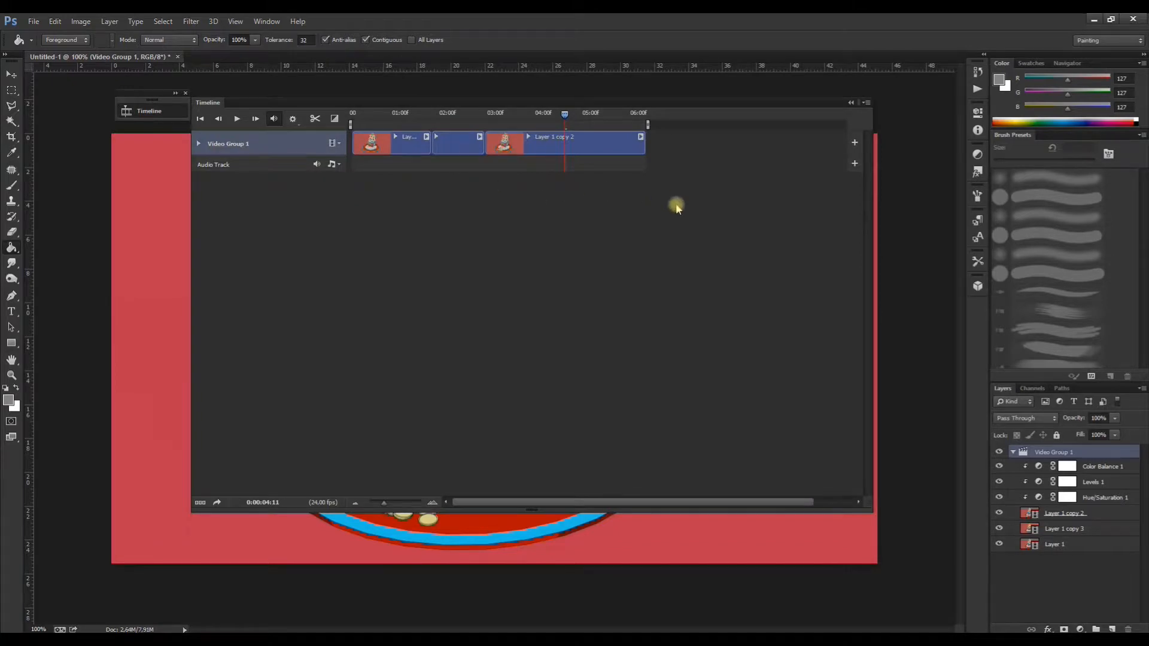
pyautogui.click(199, 143)
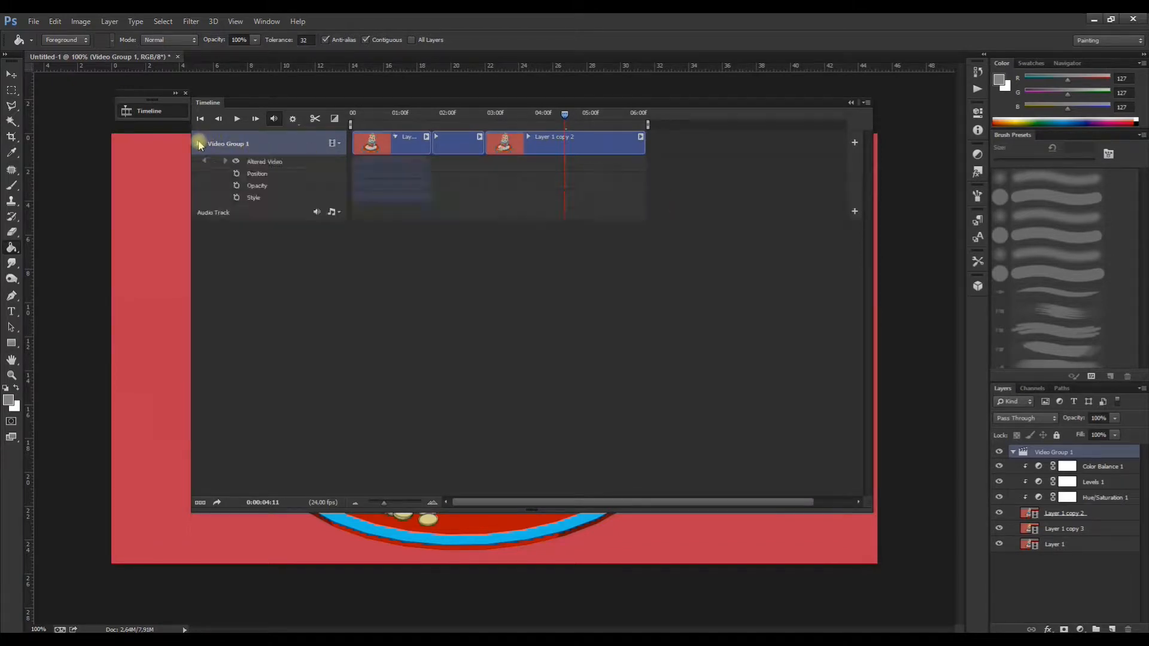
pyautogui.click(199, 145)
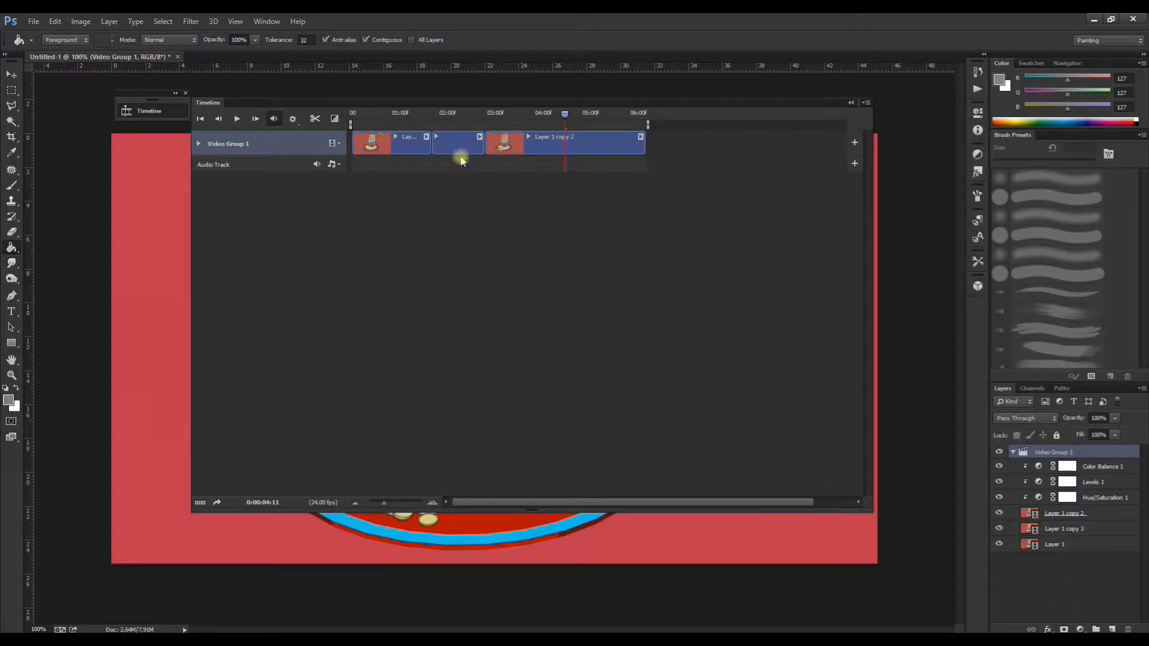
pyautogui.click(380, 115)
pyautogui.moveTo(393, 103); pyautogui.dragTo(538, 124)
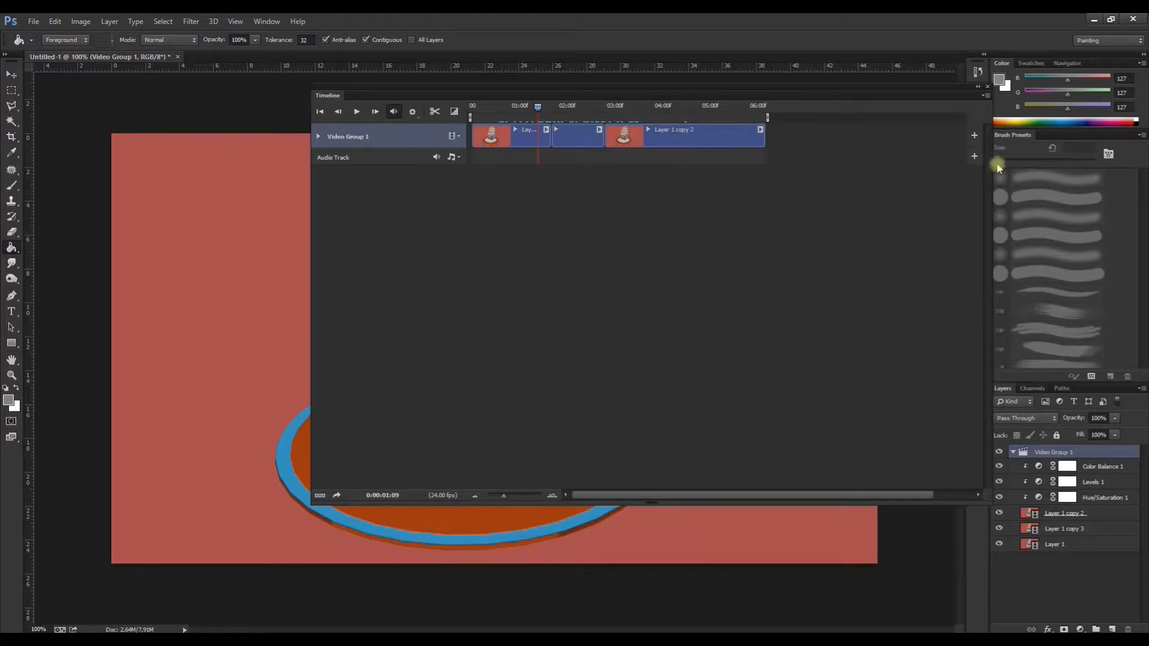
# Move the Color Balance, Levels and Hue/Saturation adjustment layers out of Video Group 1 to the top of the layer stack.
pyautogui.click(1092, 468)
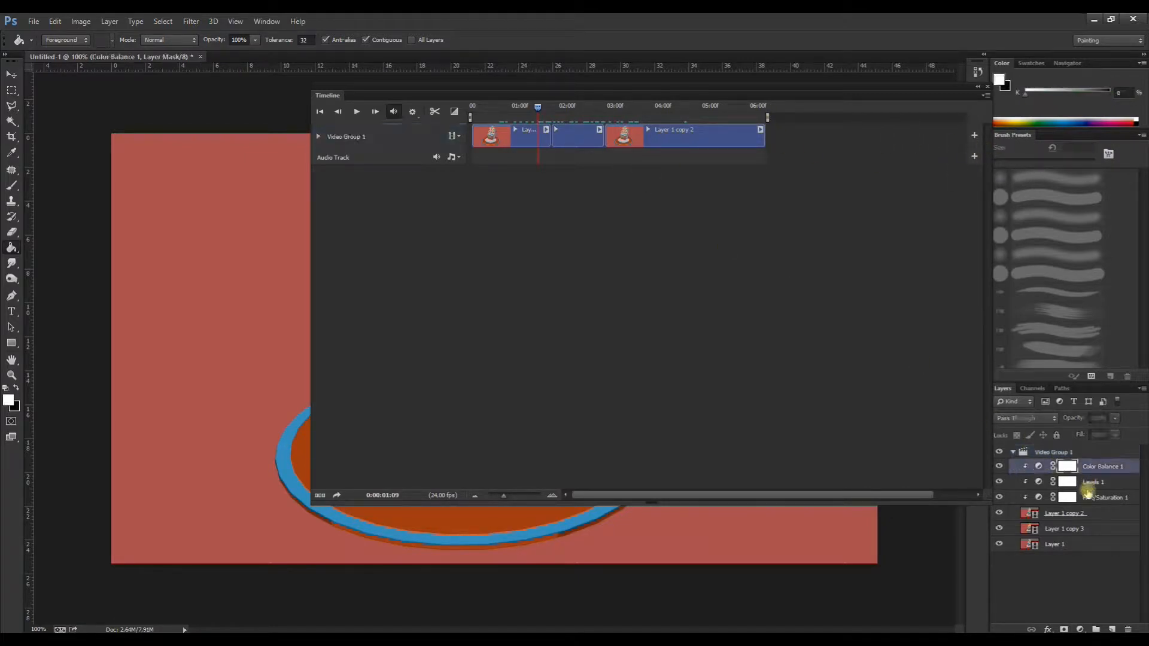
pyautogui.keyDown('shift'); pyautogui.click(1095, 497); pyautogui.keyUp('shift')
pyautogui.moveTo(1088, 467); pyautogui.dragTo(1076, 447)
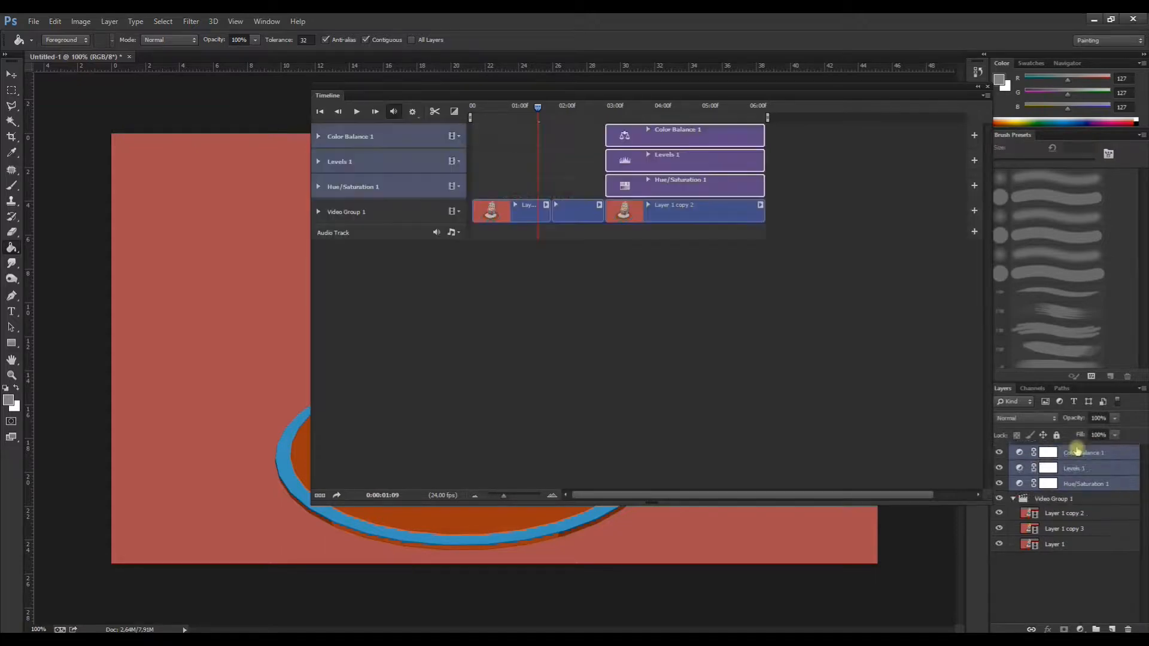
# Extend the Color Balance, Levels and Hue/Saturation clips back to 00:00 so they span the whole animation.
pyautogui.click(616, 138)
pyautogui.keyDown('shift'); pyautogui.click(616, 160); pyautogui.keyUp('shift')
pyautogui.keyDown('shift'); pyautogui.click(618, 183); pyautogui.keyUp('shift')
pyautogui.moveTo(606, 163); pyautogui.dragTo(474, 156)
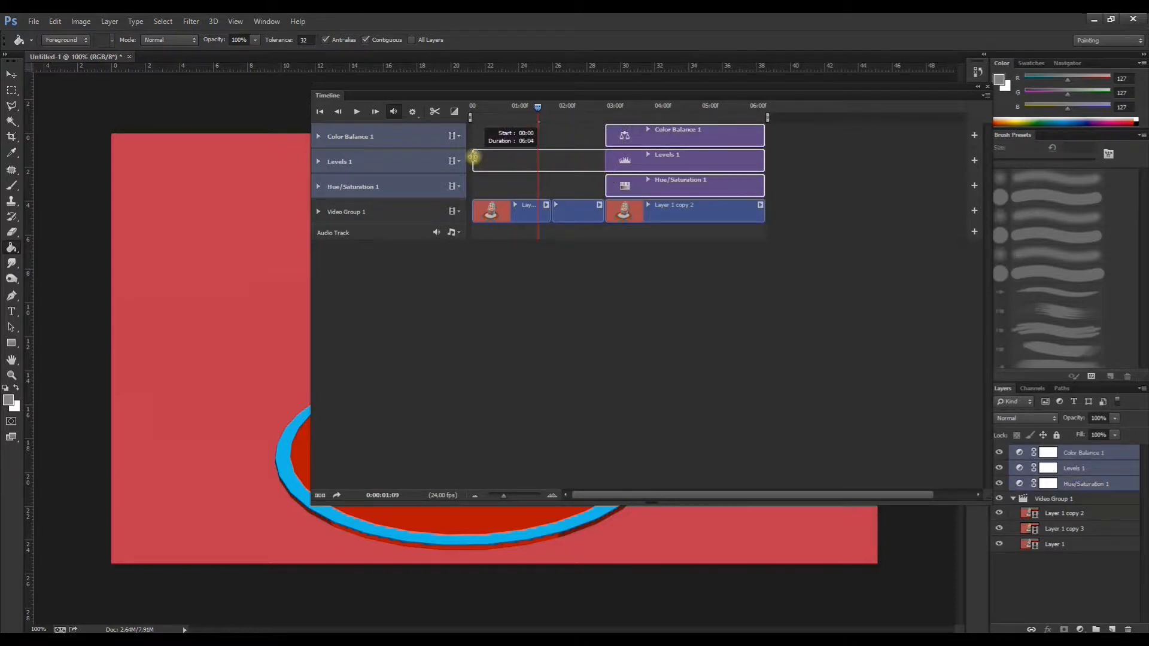
pyautogui.moveTo(605, 130); pyautogui.dragTo(473, 139)
pyautogui.moveTo(606, 190); pyautogui.dragTo(473, 184)
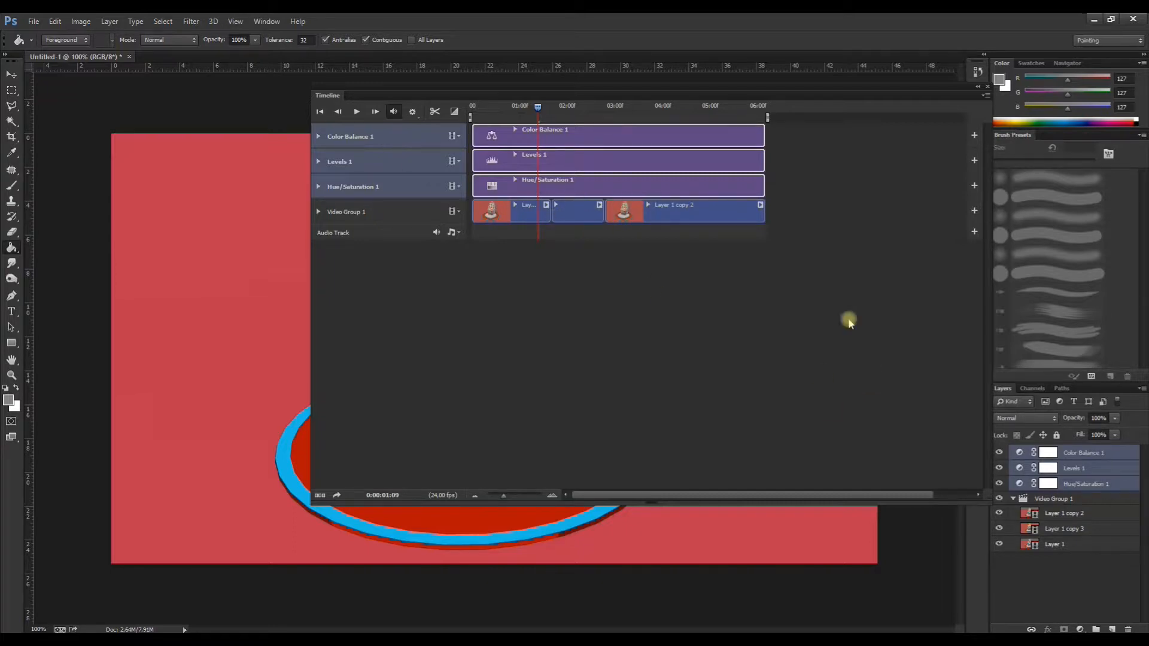
# Add an Invert adjustment layer from Video Group 1 and move it above Color Balance 1, outside the group.
pyautogui.click(1065, 500)
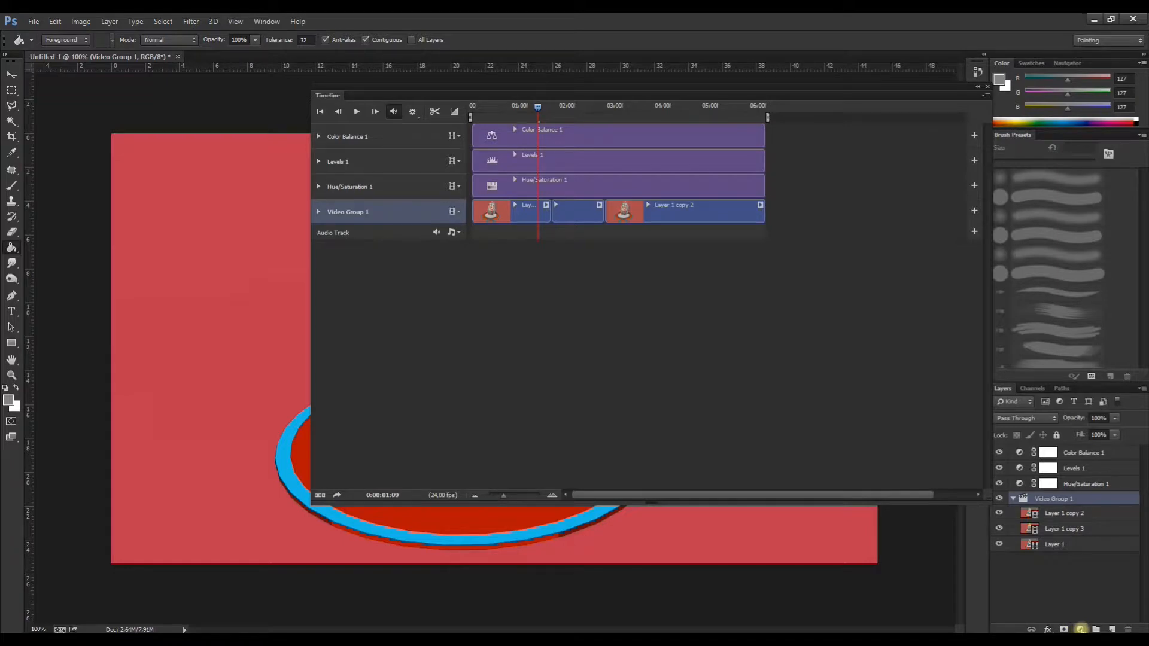
pyautogui.click(1081, 629)
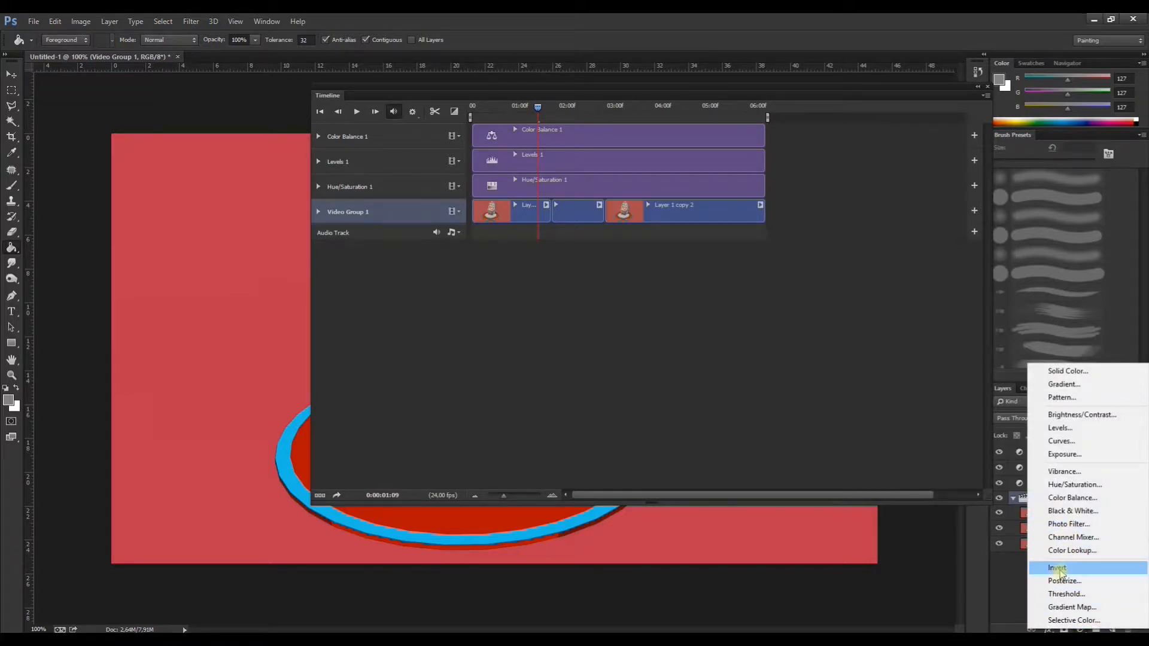
pyautogui.click(1059, 573)
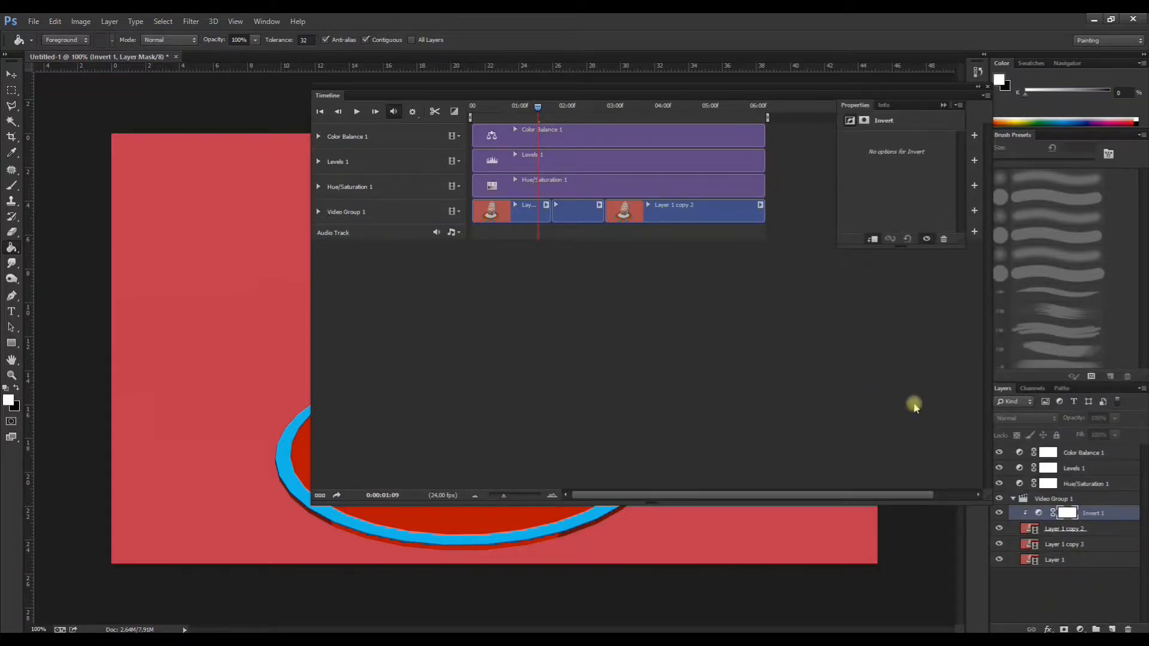
pyautogui.moveTo(1078, 513); pyautogui.dragTo(1069, 453)
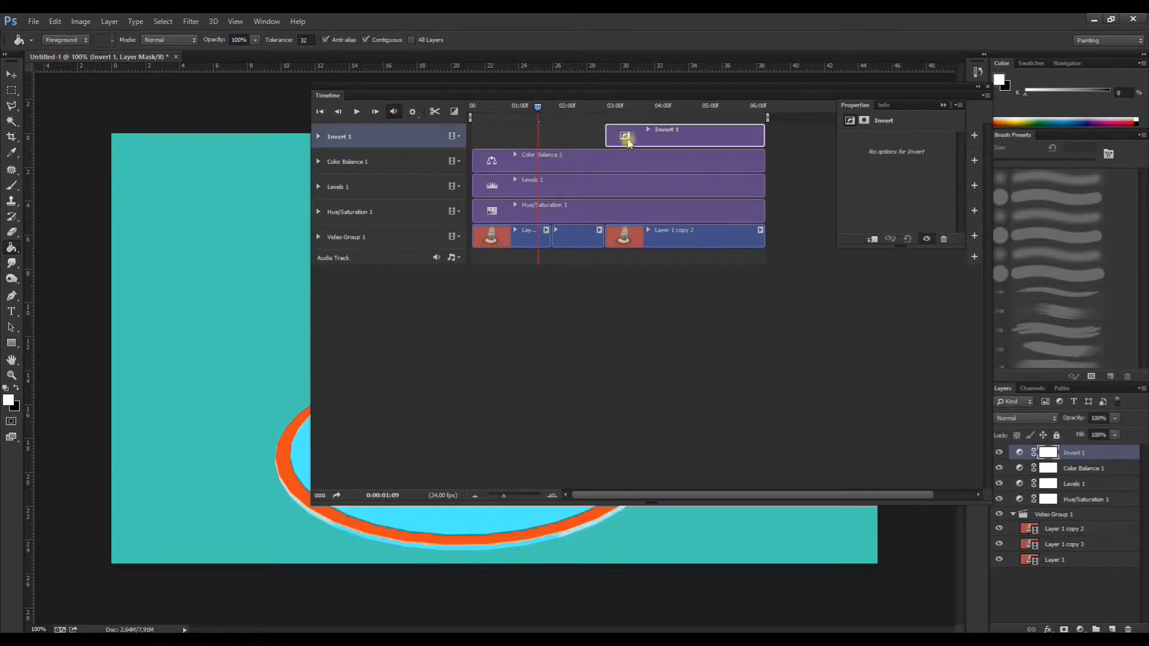
# Trim the Invert clip to match the middle video clip and move the playhead to 0:00:01:22 to check it.
pyautogui.moveTo(607, 133); pyautogui.dragTo(541, 133)
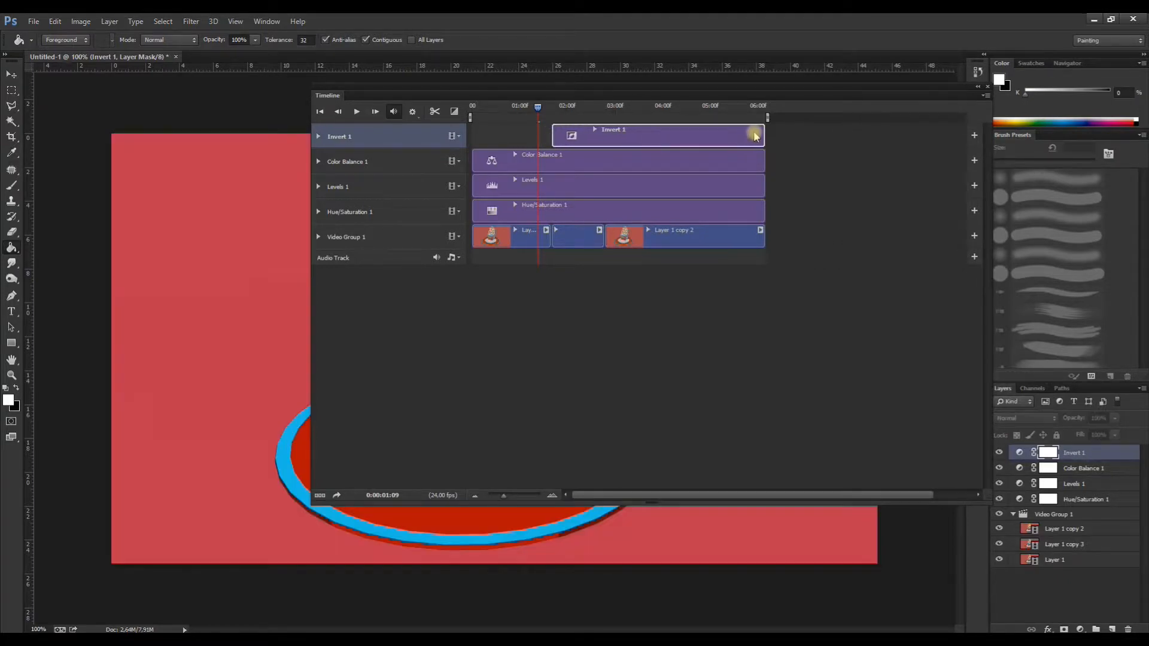
pyautogui.moveTo(765, 137); pyautogui.dragTo(603, 137)
pyautogui.moveTo(538, 109); pyautogui.dragTo(563, 107)
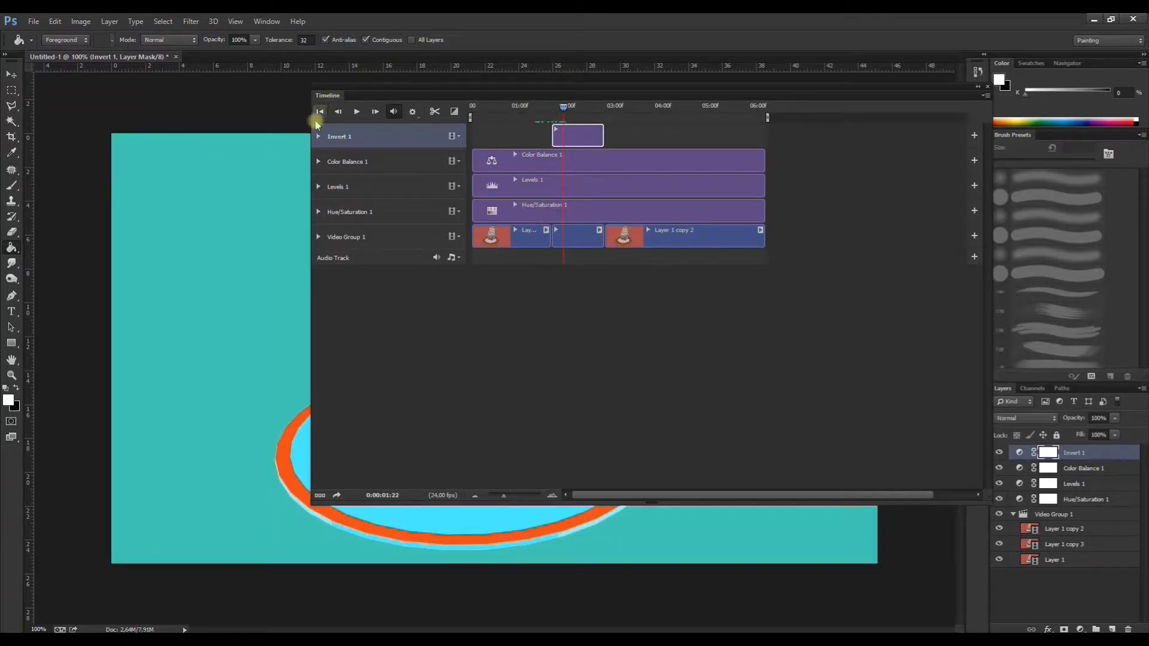
# Narrow the Timeline panel, shift it clear of the slot machine and scrub past the inverted section to 0:00:03:03.
pyautogui.moveTo(312, 150); pyautogui.dragTo(595, 153)
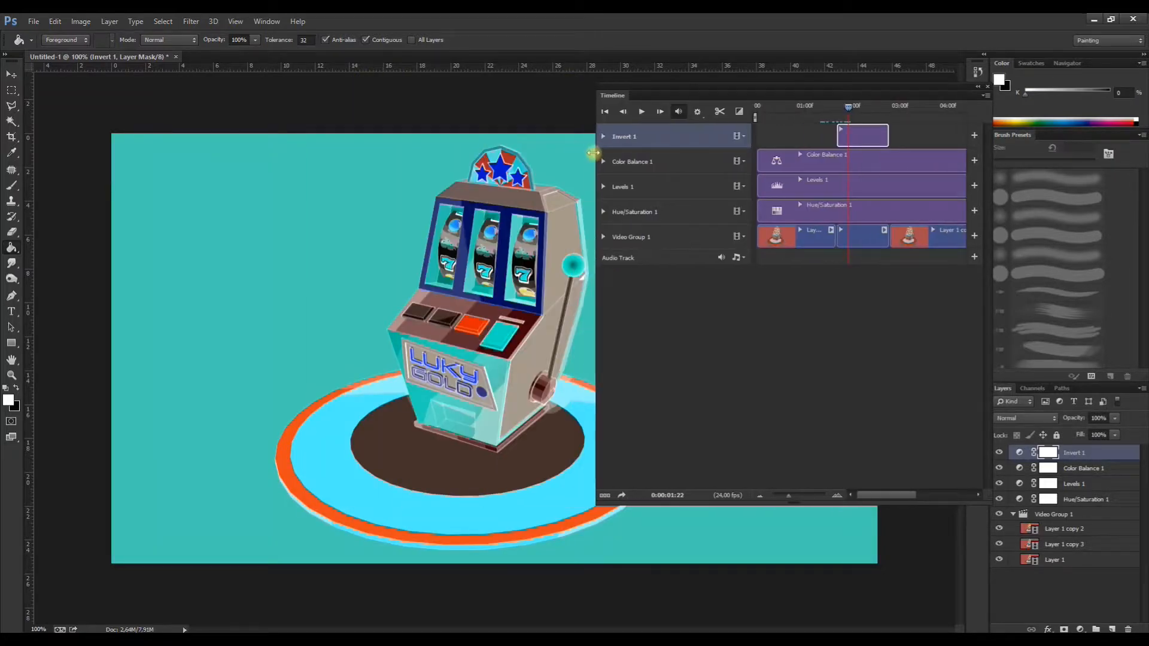
pyautogui.moveTo(726, 87); pyautogui.dragTo(796, 98)
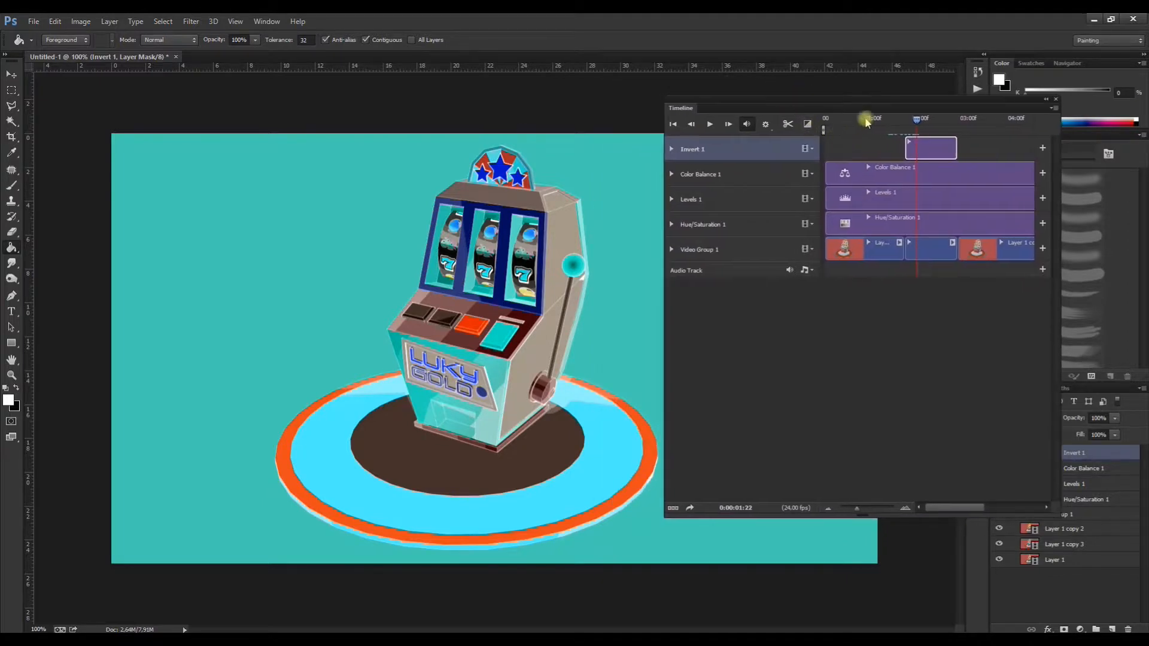
pyautogui.moveTo(916, 119); pyautogui.dragTo(975, 154)
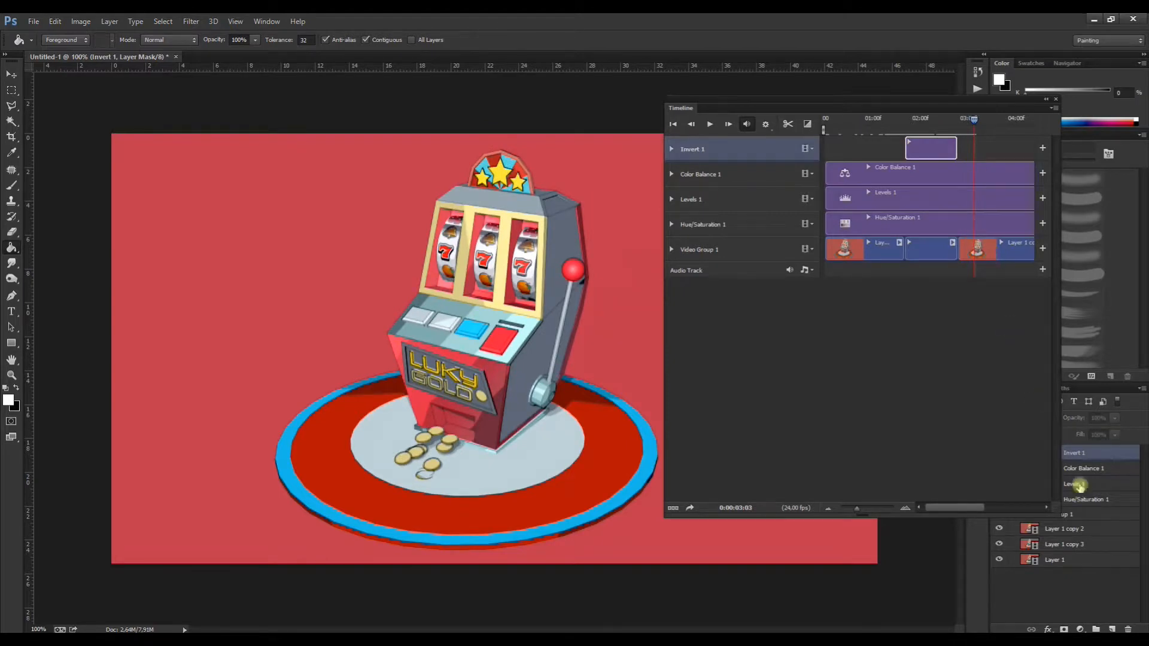
# Add a Photo Filter adjustment layer in Video Group 1 and move the Timeline panel clear of its properties.
pyautogui.moveTo(910, 109); pyautogui.dragTo(803, 126)
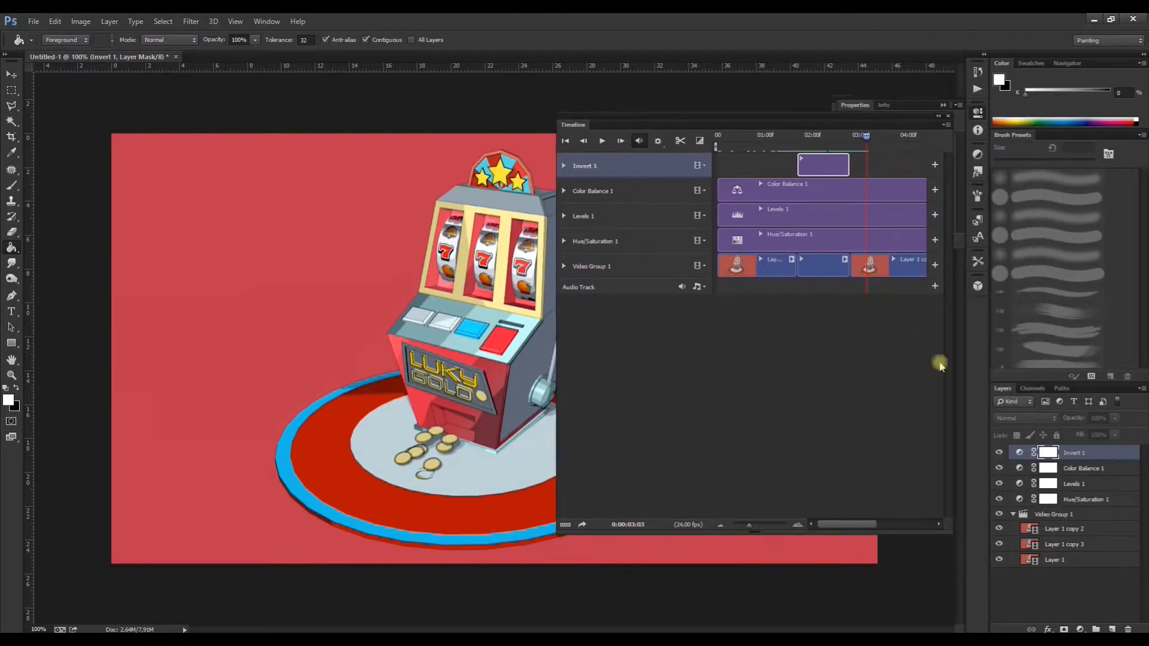
pyautogui.click(1053, 514)
pyautogui.click(1081, 628)
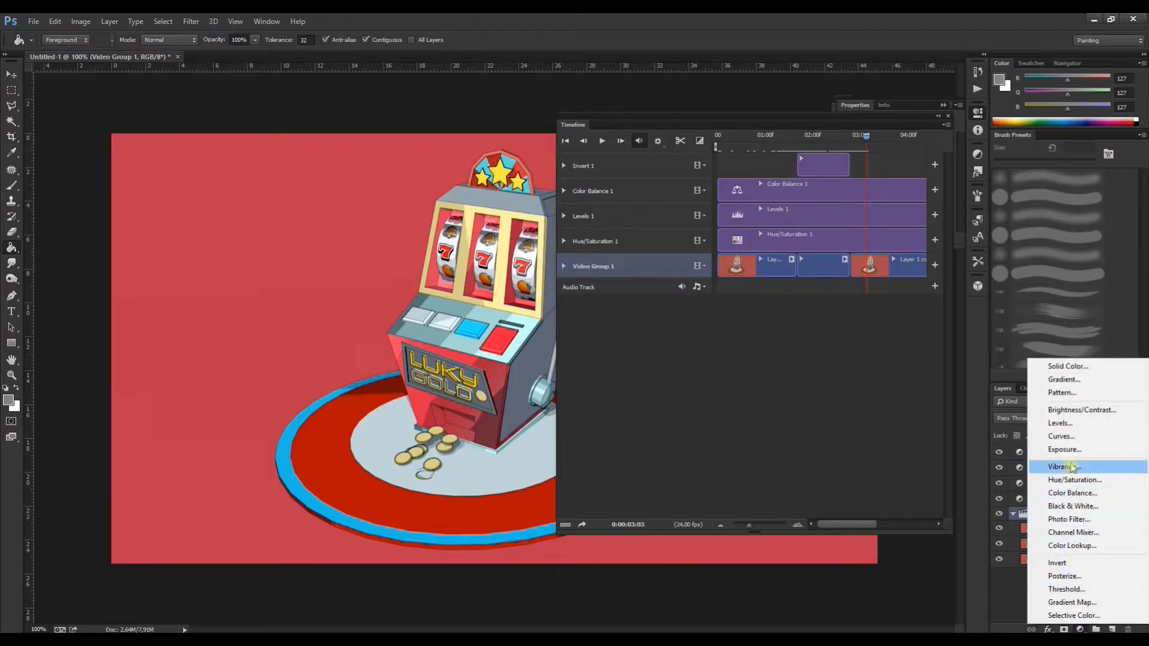
pyautogui.click(1079, 519)
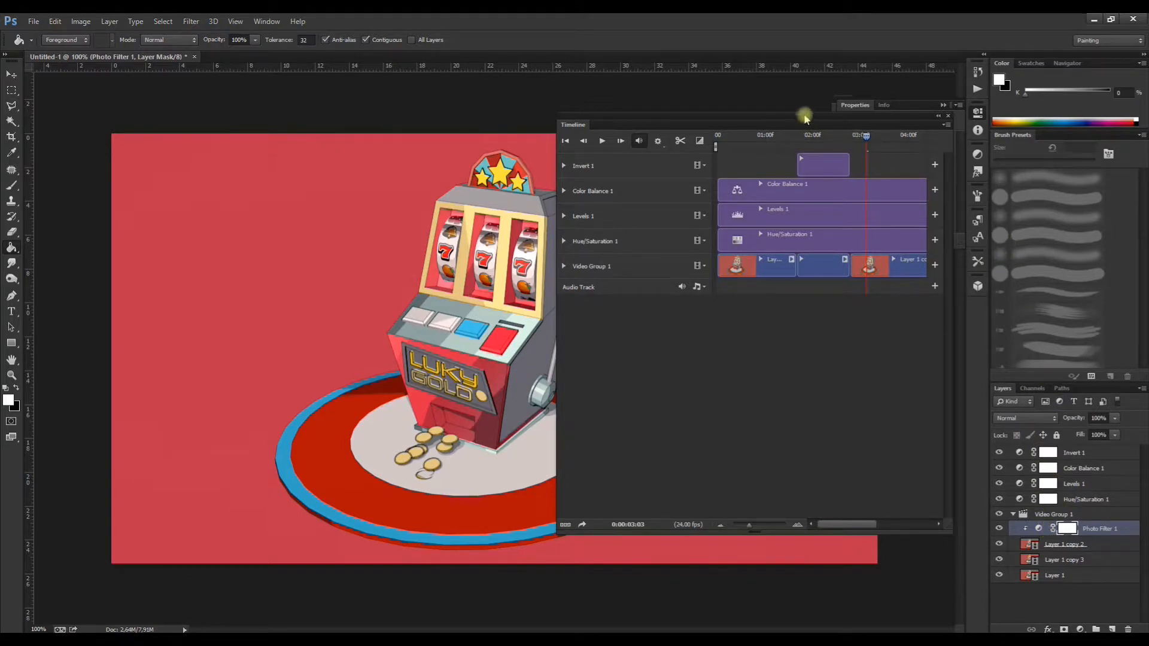
pyautogui.moveTo(805, 116); pyautogui.dragTo(584, 109)
pyautogui.moveTo(654, 109); pyautogui.dragTo(912, 386)
# Set the Photo Filter's density to 60% and its filter to Sepia after trying Green and Violet.
pyautogui.click(912, 142)
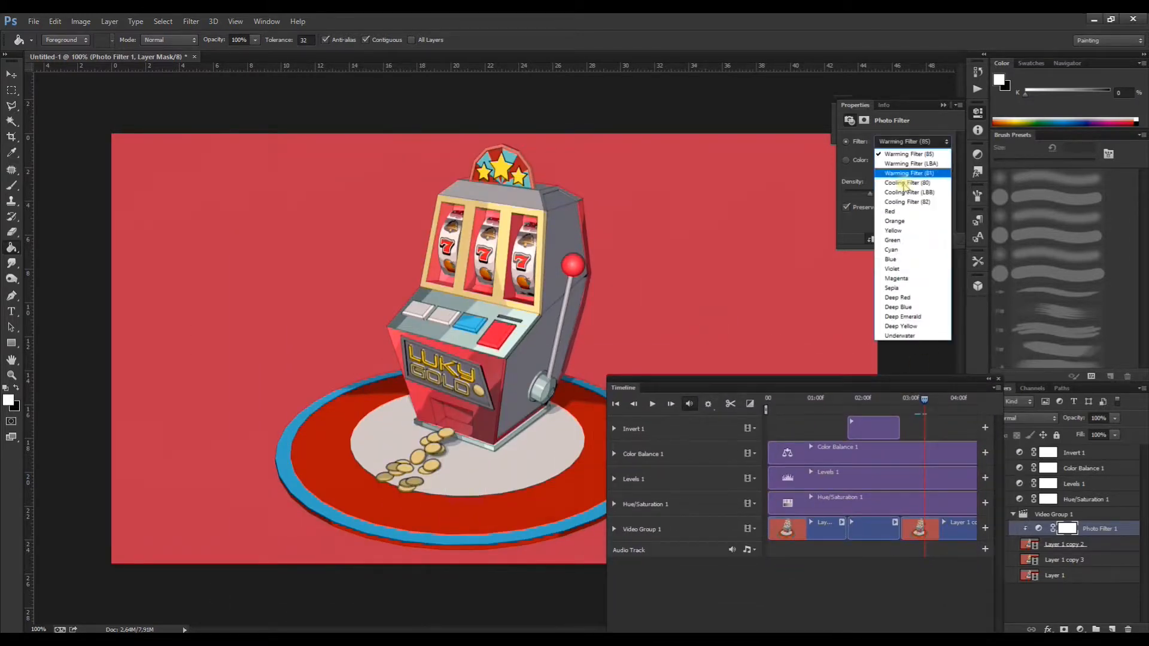
pyautogui.click(901, 240)
pyautogui.moveTo(874, 197); pyautogui.dragTo(907, 198)
pyautogui.click(910, 144)
pyautogui.click(903, 269)
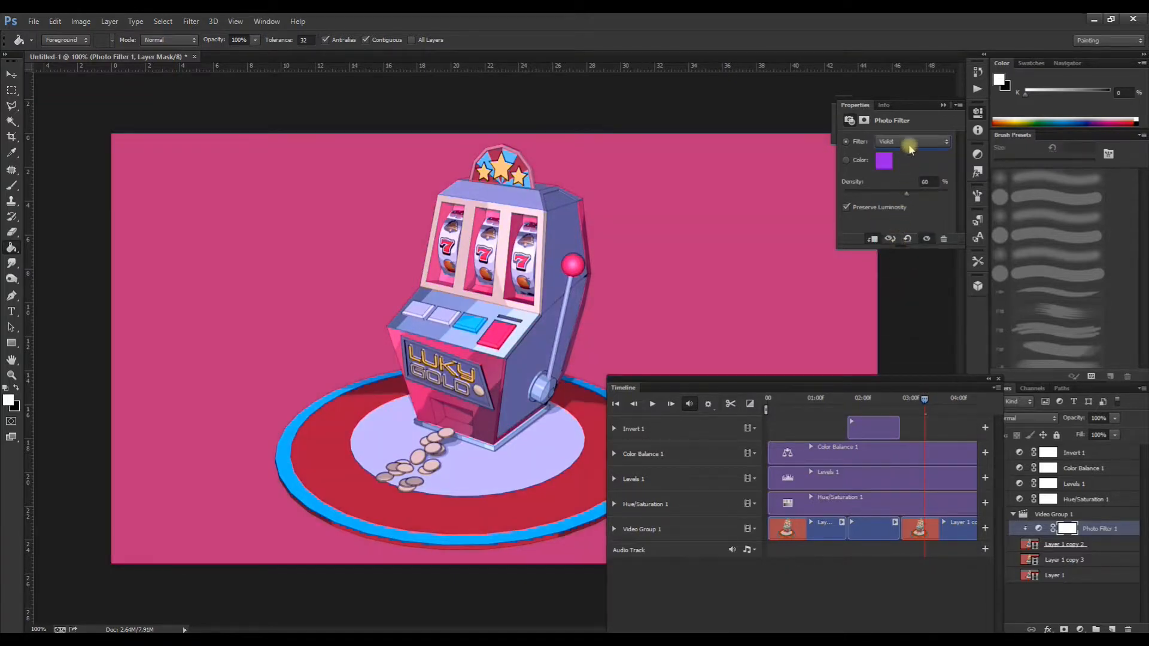
pyautogui.click(911, 144)
pyautogui.click(904, 288)
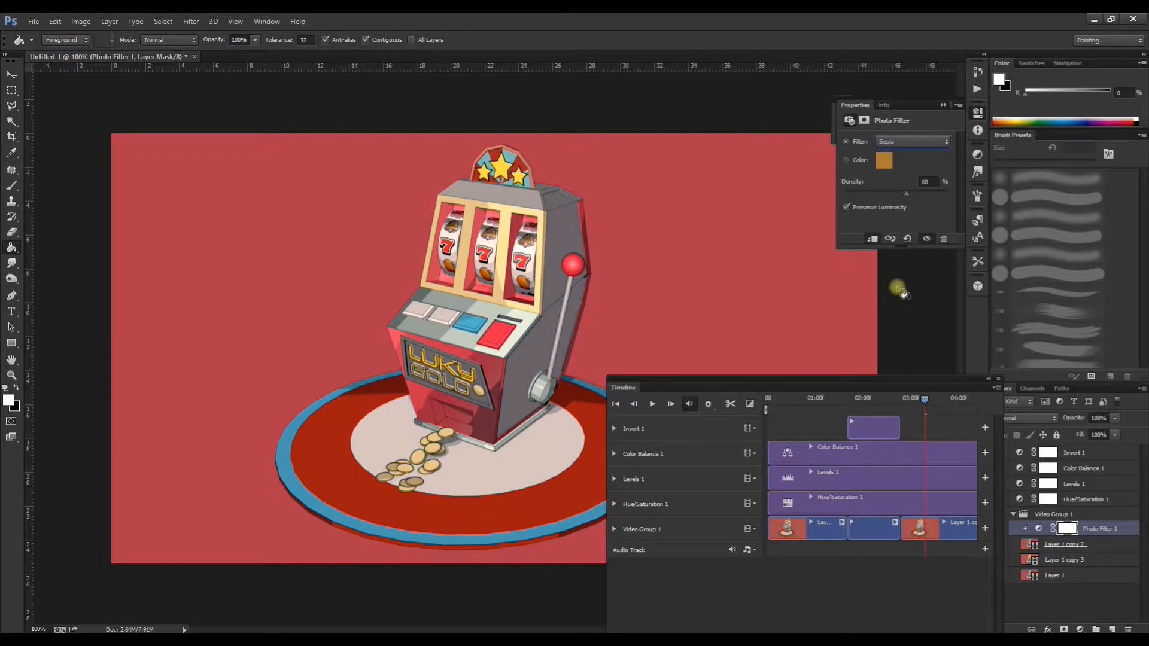
# Change the Photo Filter adjustment from Sepia to the orange Warming Filter and collapse its properties.
pyautogui.click(910, 145)
pyautogui.click(908, 154)
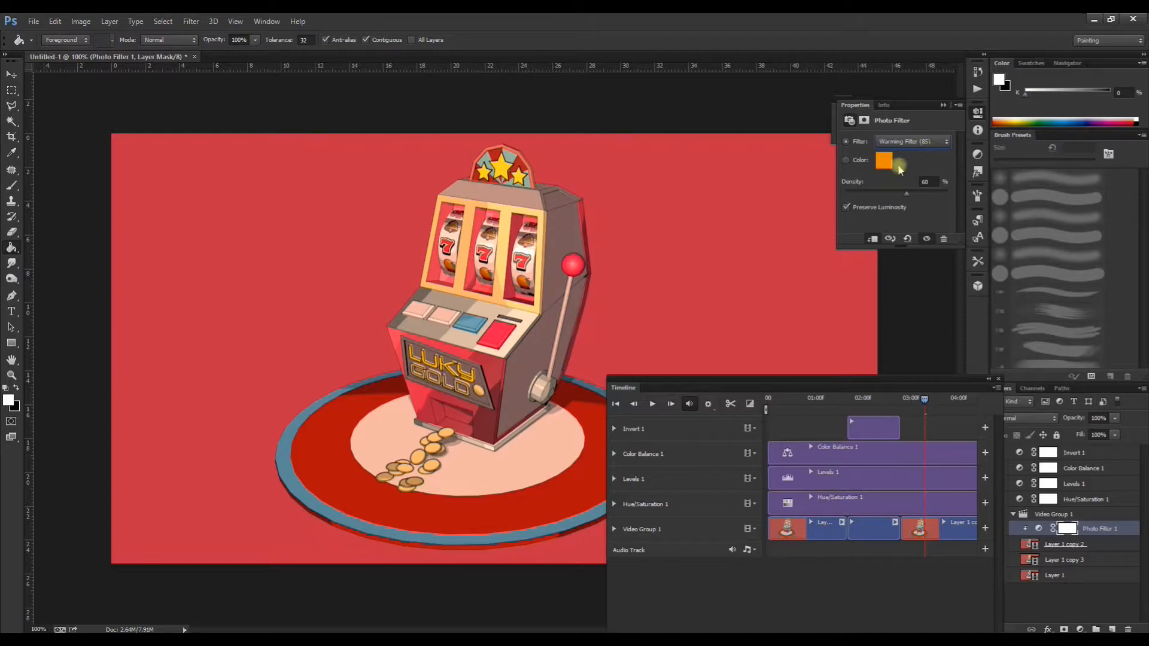
pyautogui.click(943, 105)
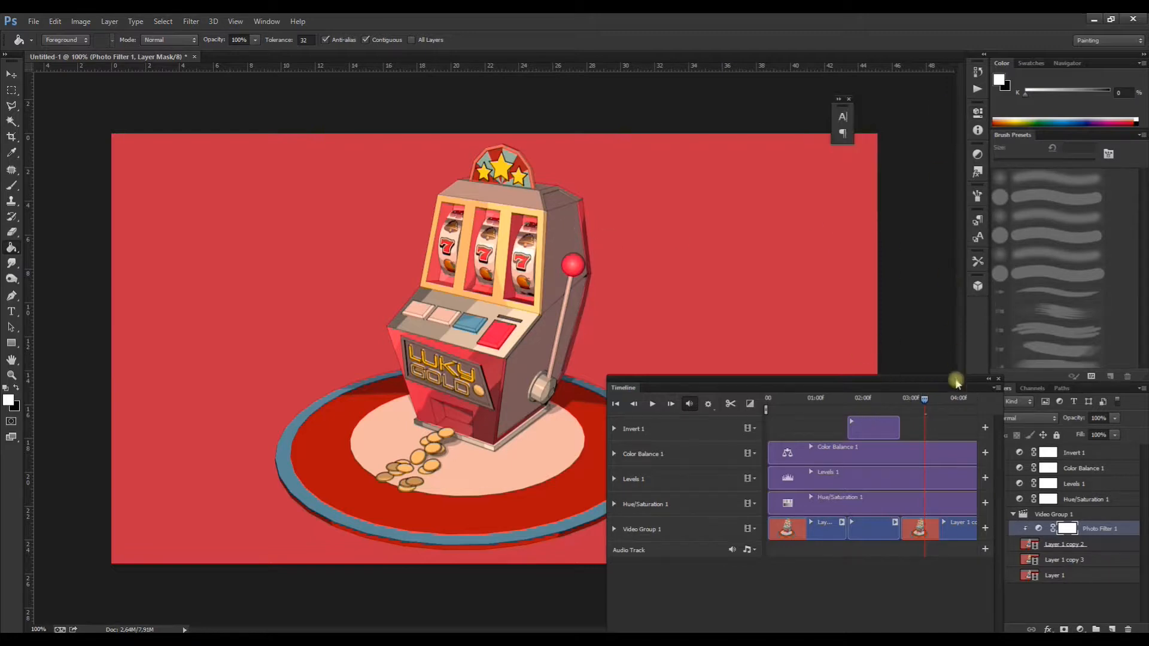
# Move the Photo Filter 1 layer above Video Group 1 and extend its clip back to the start of the timeline.
pyautogui.moveTo(1097, 534); pyautogui.dragTo(1068, 508)
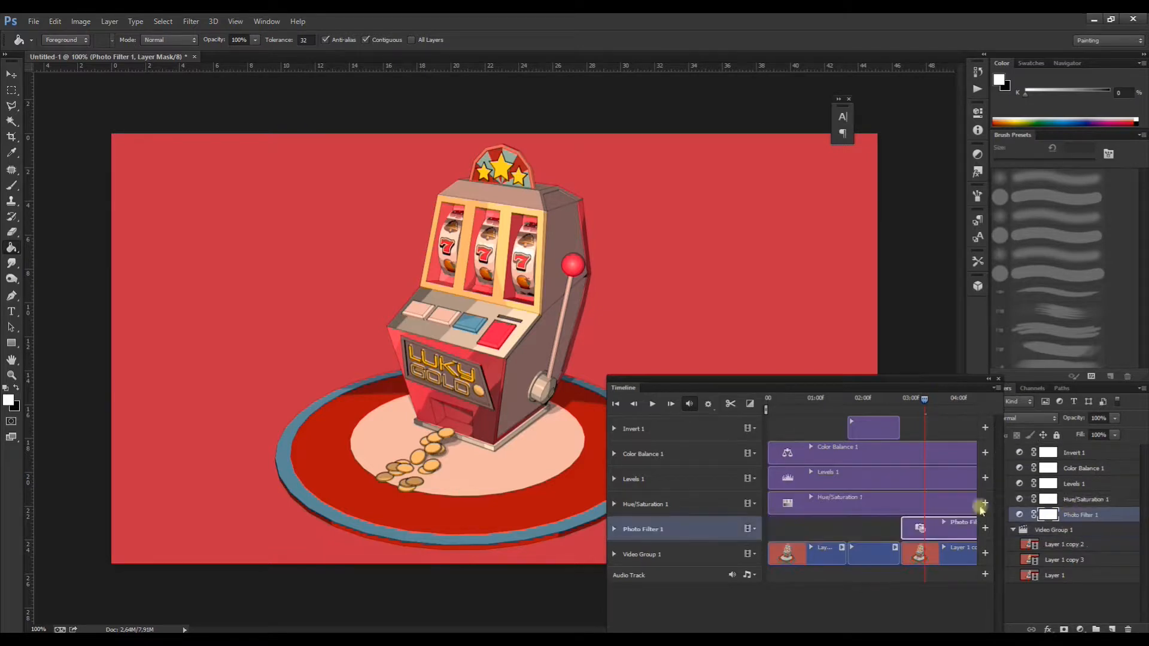
pyautogui.moveTo(902, 527); pyautogui.dragTo(769, 528)
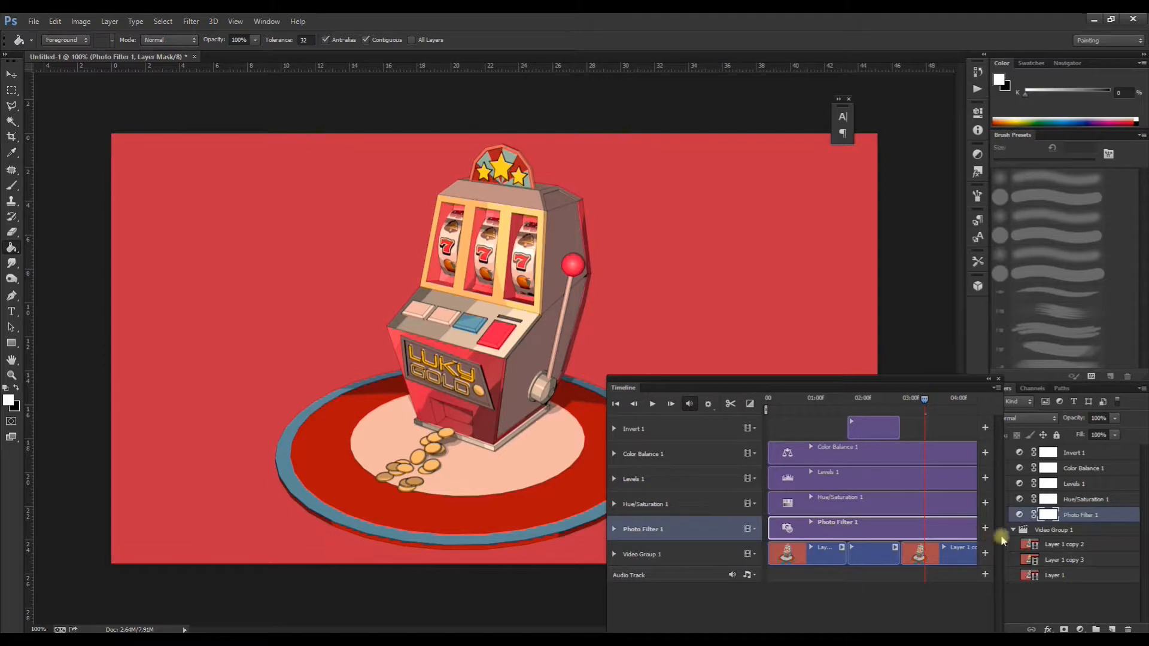
# Set the Photo Filter 1 layer's opacity to 78% and widen the Timeline panel.
pyautogui.click(1071, 512)
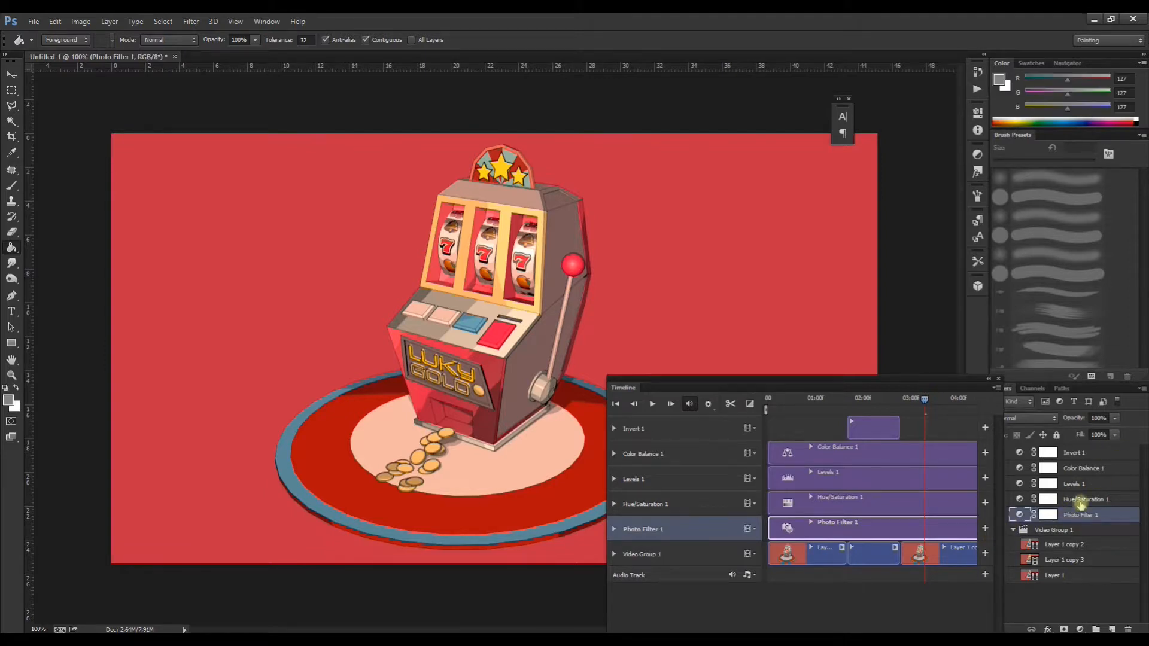
pyautogui.click(1113, 419)
pyautogui.moveTo(1116, 436)
pyautogui.mouseDown()
pyautogui.moveTo(1079, 436)
pyautogui.moveTo(1104, 439)
pyautogui.mouseUp()
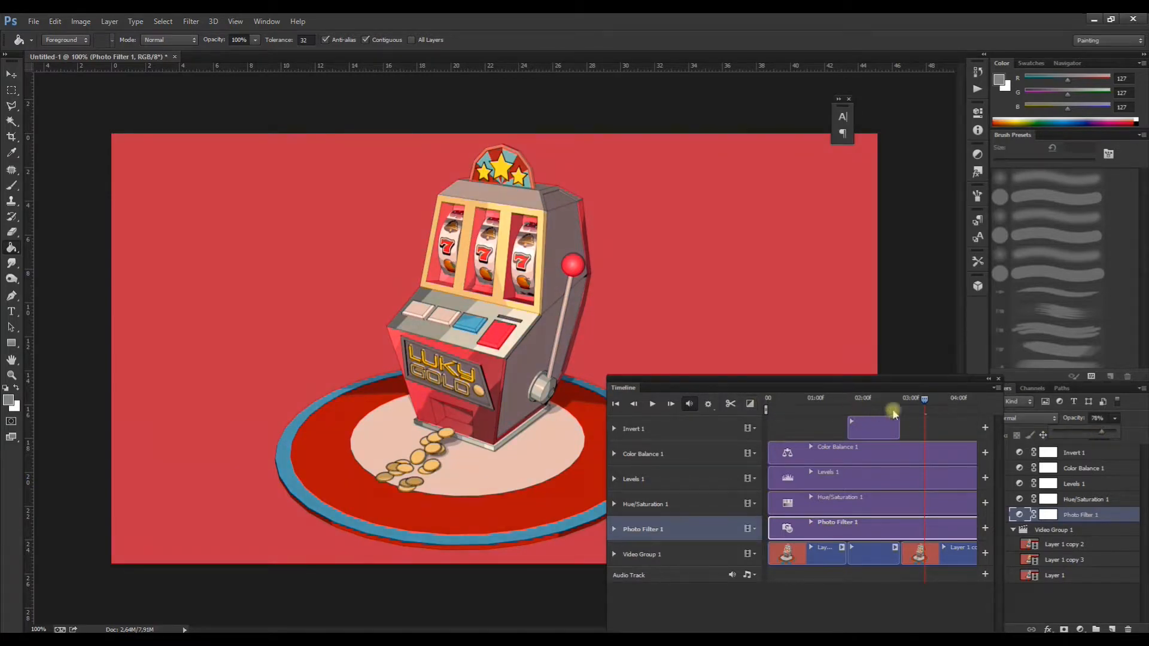
pyautogui.click(866, 384)
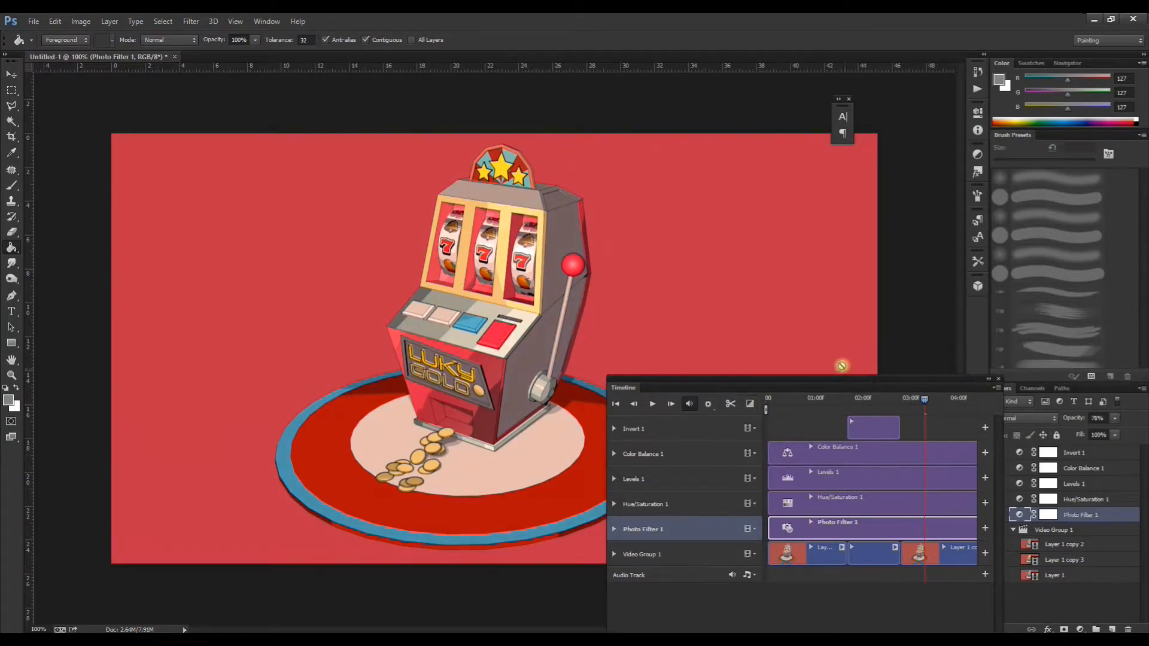
pyautogui.moveTo(805, 389); pyautogui.dragTo(693, 259)
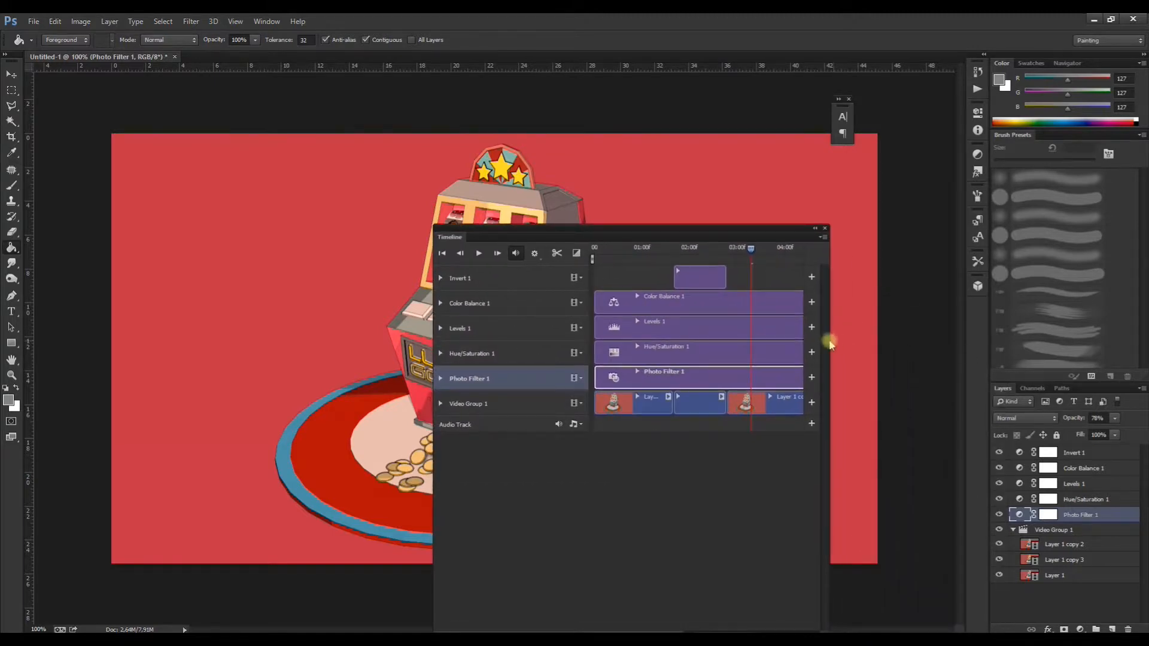
pyautogui.moveTo(832, 341); pyautogui.dragTo(901, 336)
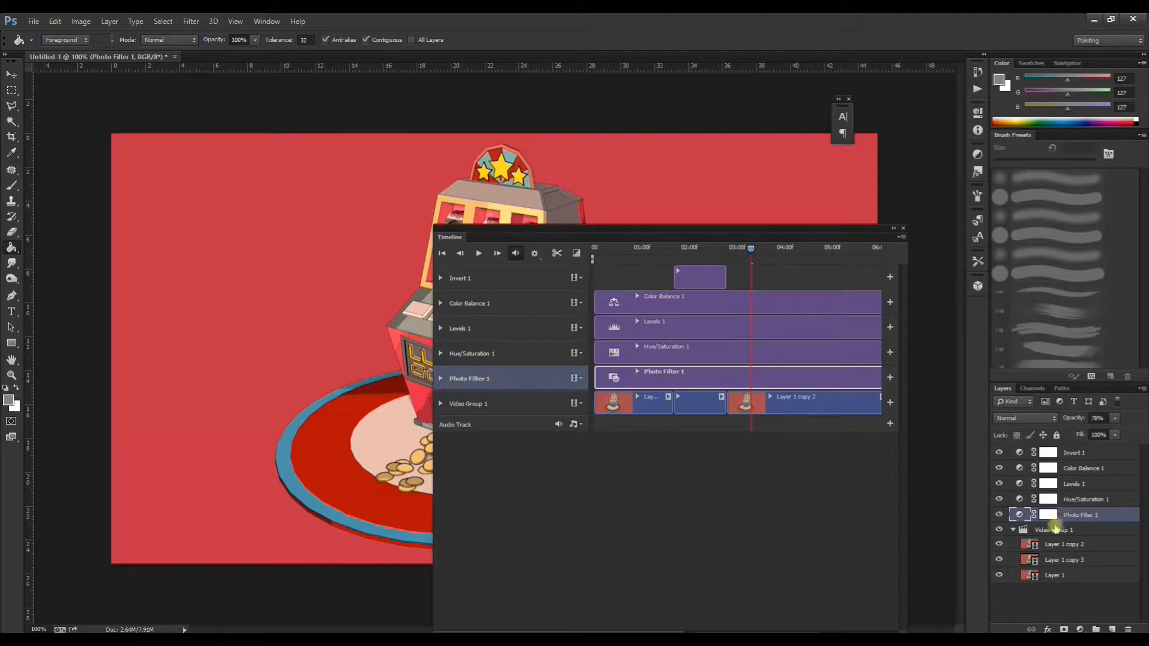
# Try a Brightness/Contrast adjustment in Video Group 1 with brightness 33 and contrast -33, and delete it.
pyautogui.click(1057, 526)
pyautogui.click(1080, 630)
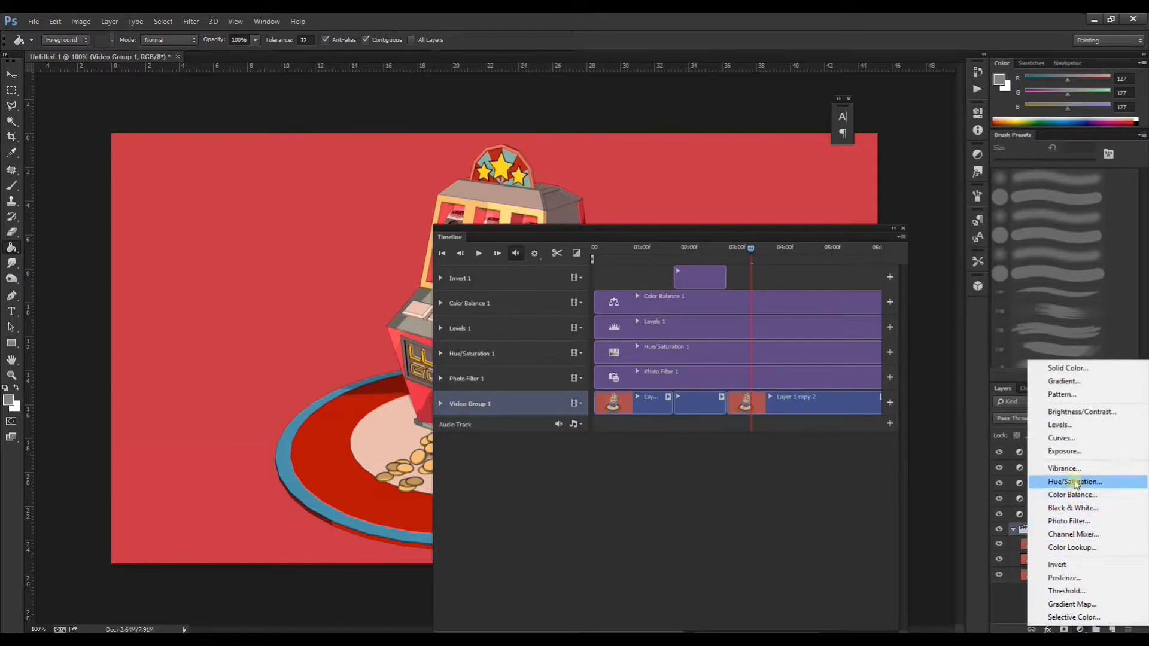
pyautogui.click(1072, 414)
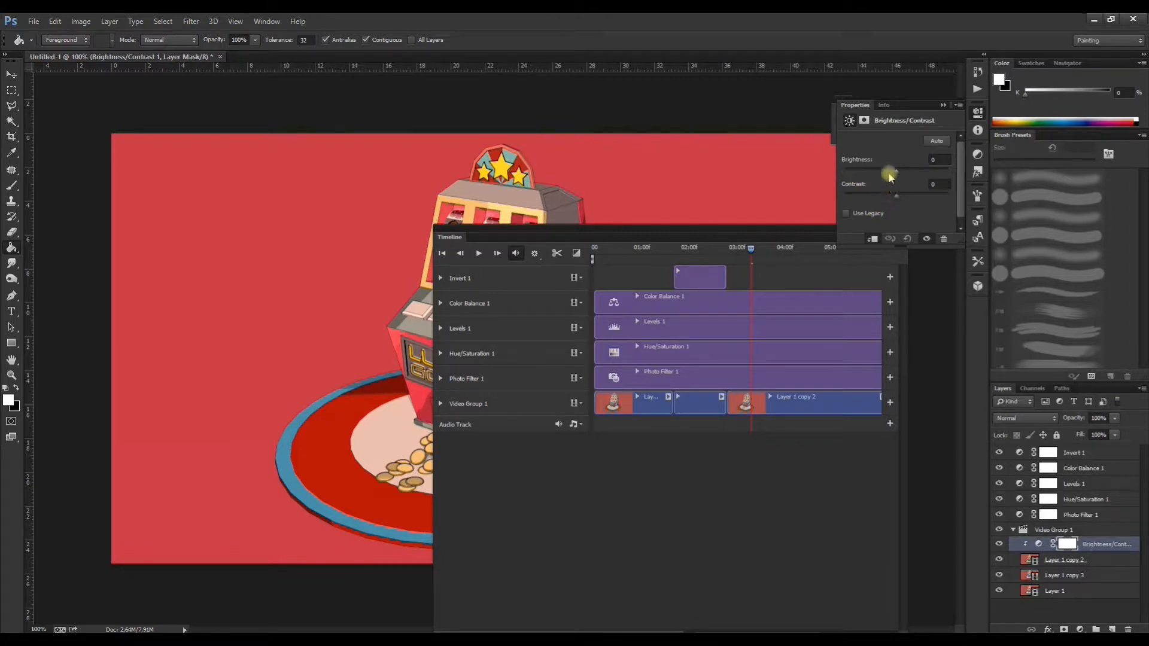
pyautogui.moveTo(919, 177); pyautogui.dragTo(925, 179)
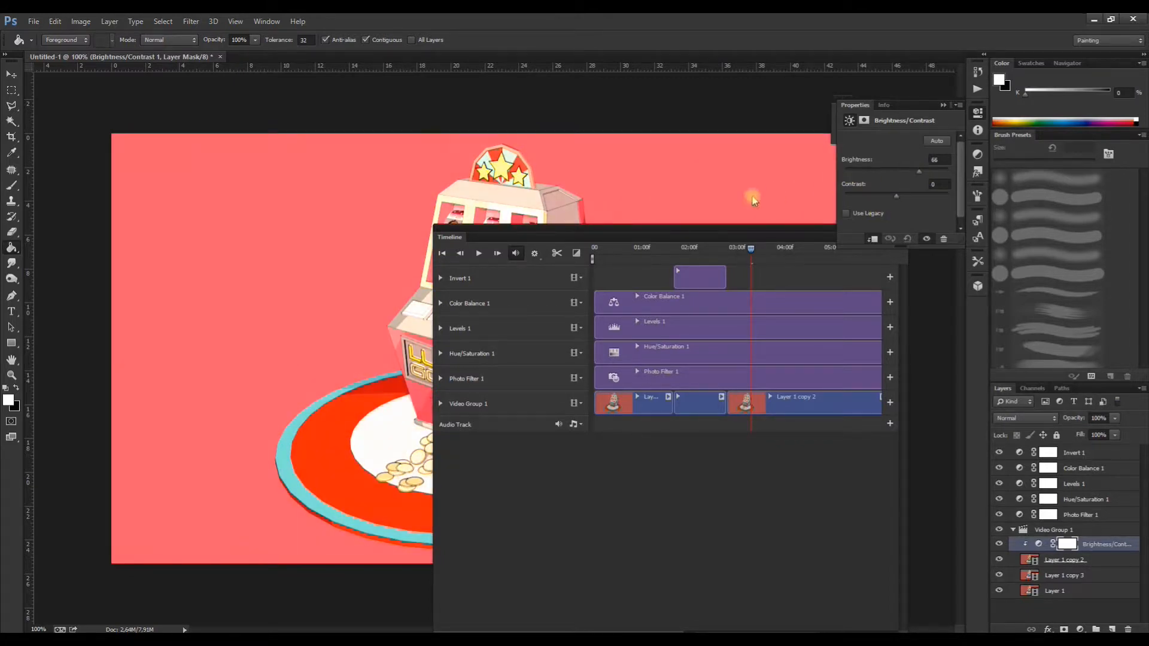
pyautogui.moveTo(663, 227); pyautogui.dragTo(800, 411)
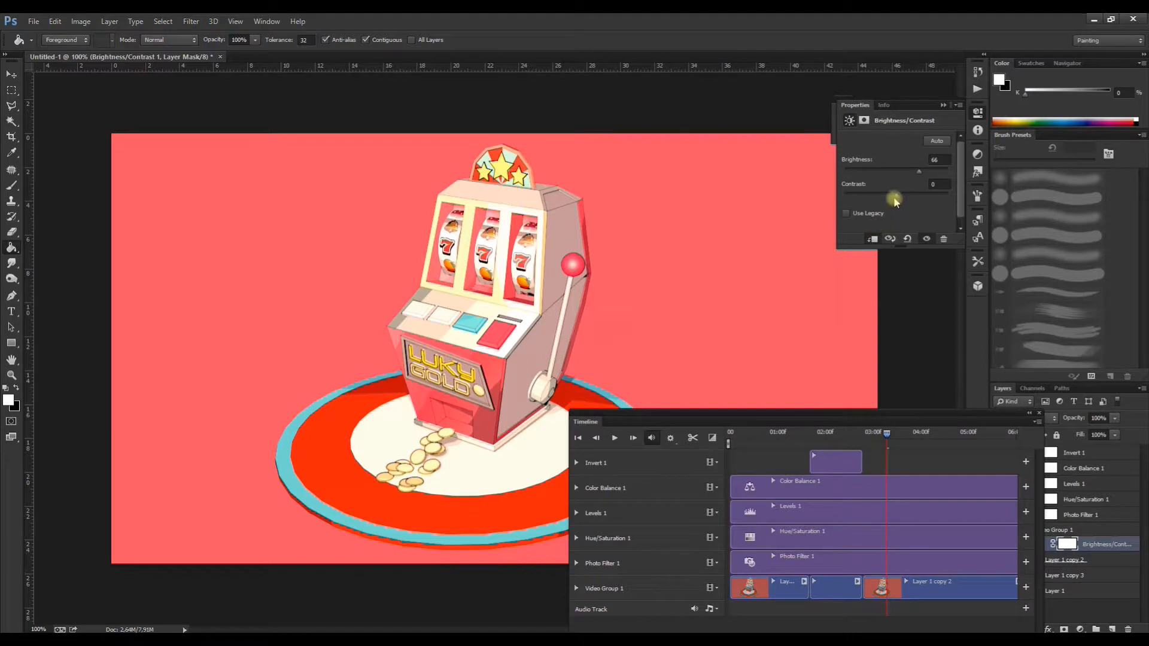
pyautogui.moveTo(915, 203); pyautogui.dragTo(877, 202)
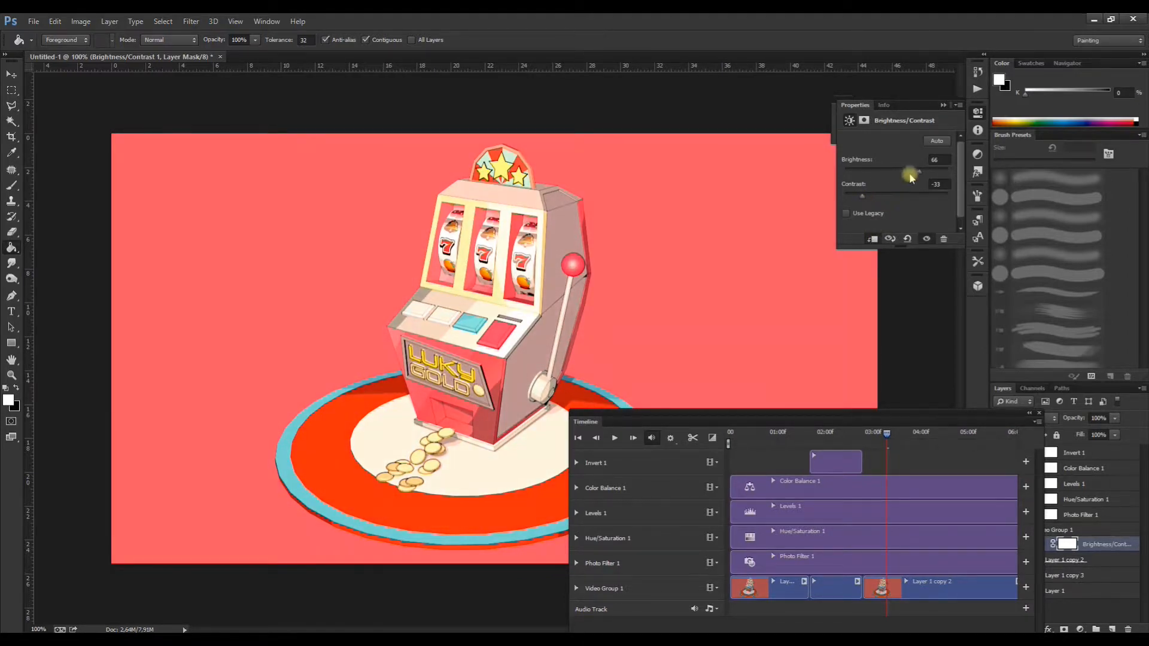
pyautogui.moveTo(915, 174); pyautogui.dragTo(907, 174)
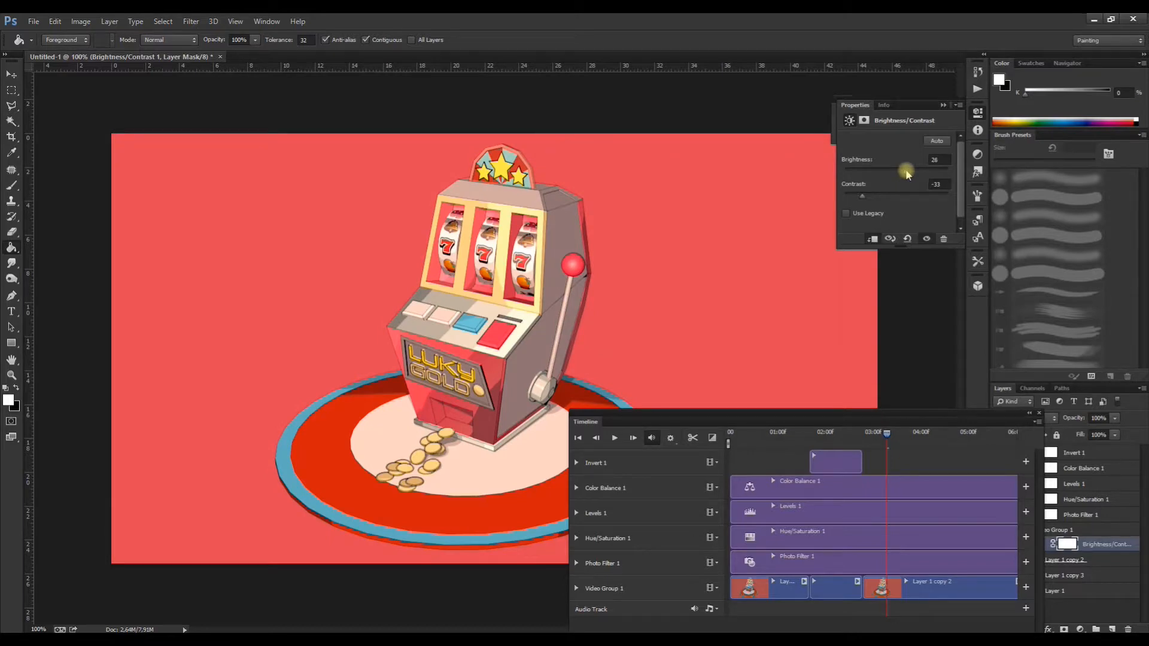
pyautogui.moveTo(1008, 414); pyautogui.dragTo(904, 279)
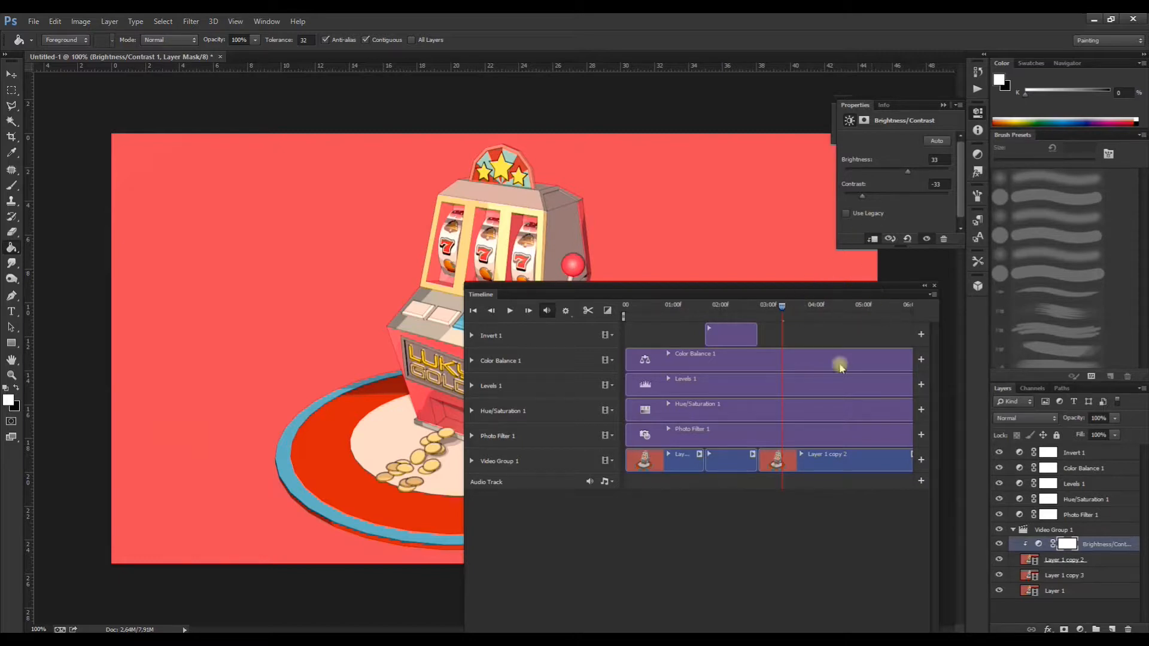
pyautogui.press('Delete')
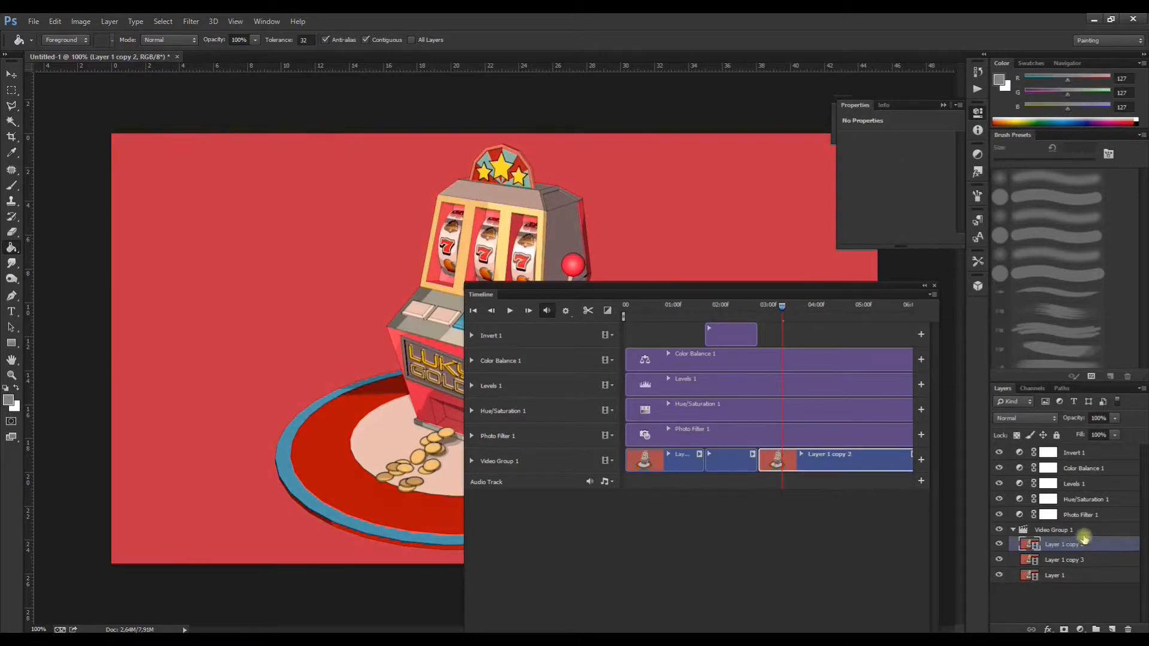
# Add a Color Balance adjustment in Video Group 1 with midtones at +63 blue and shifted towards magenta and cyan.
pyautogui.click(1080, 629)
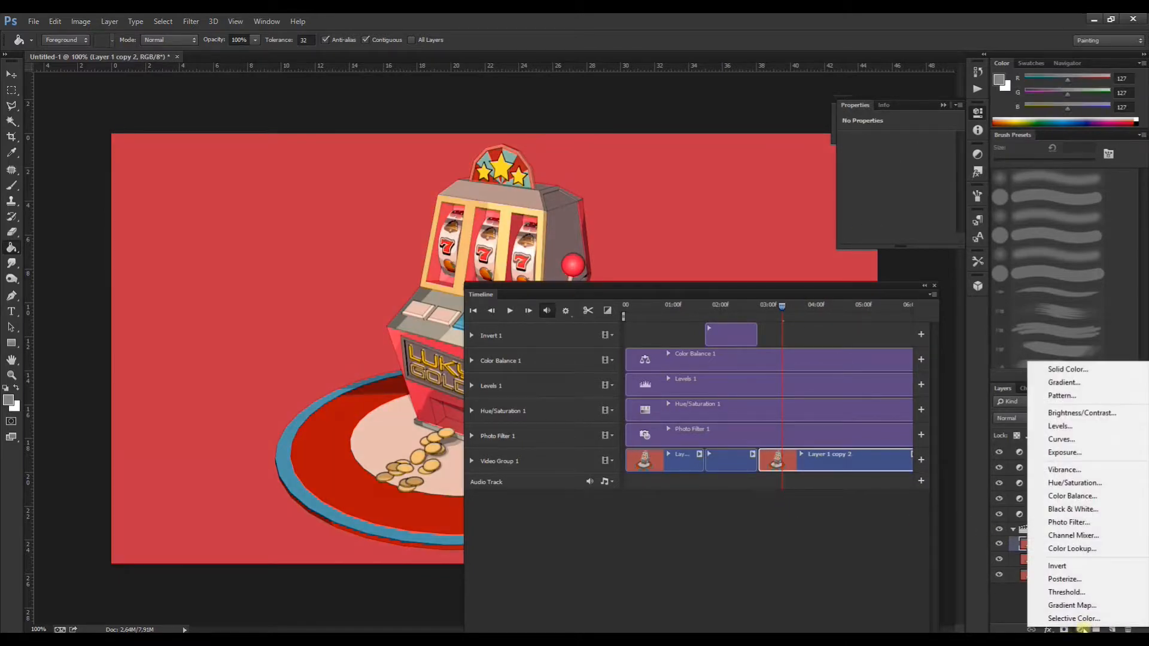
pyautogui.click(1010, 594)
pyautogui.click(1048, 531)
pyautogui.click(1080, 629)
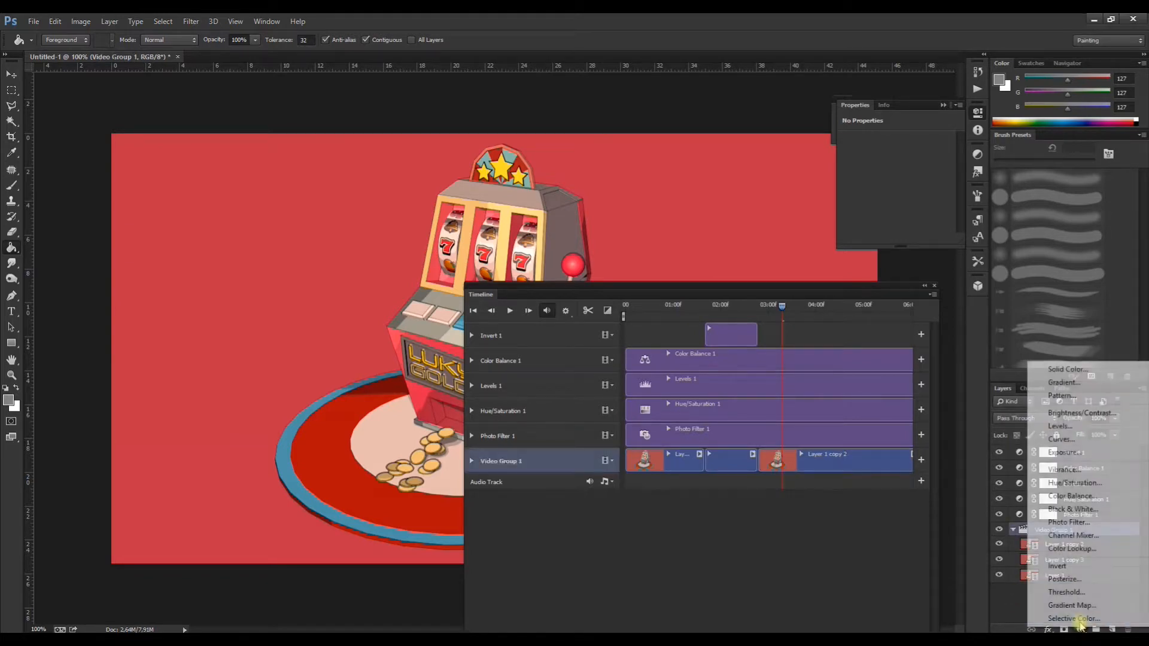
pyautogui.click(1072, 497)
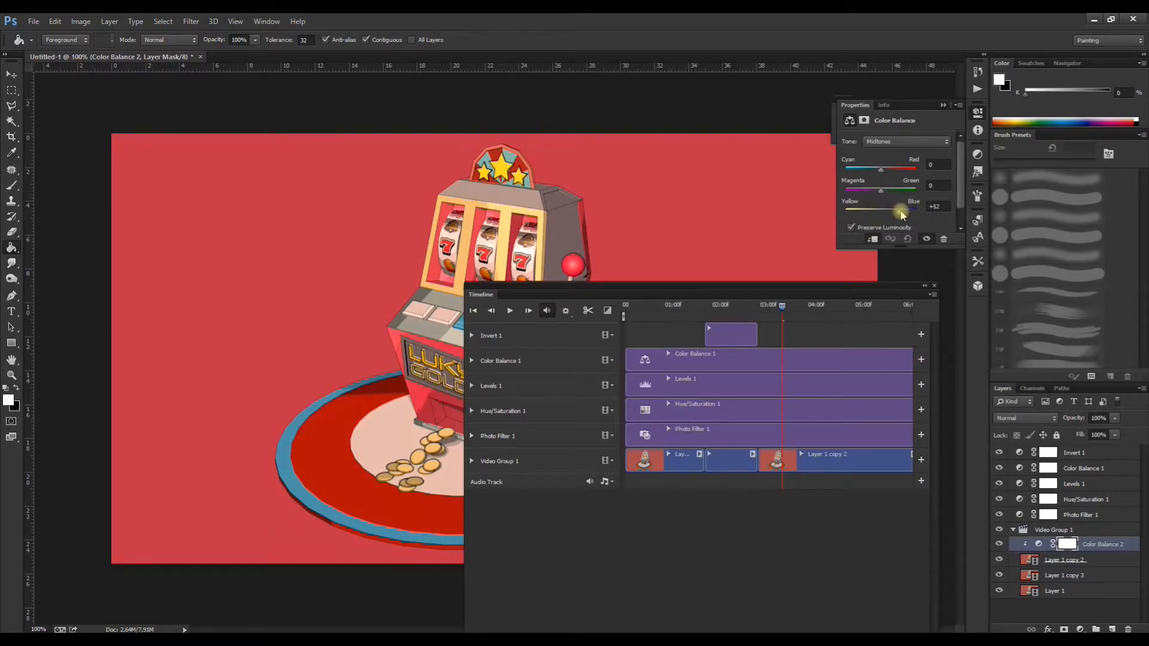
pyautogui.moveTo(909, 213); pyautogui.dragTo(878, 192)
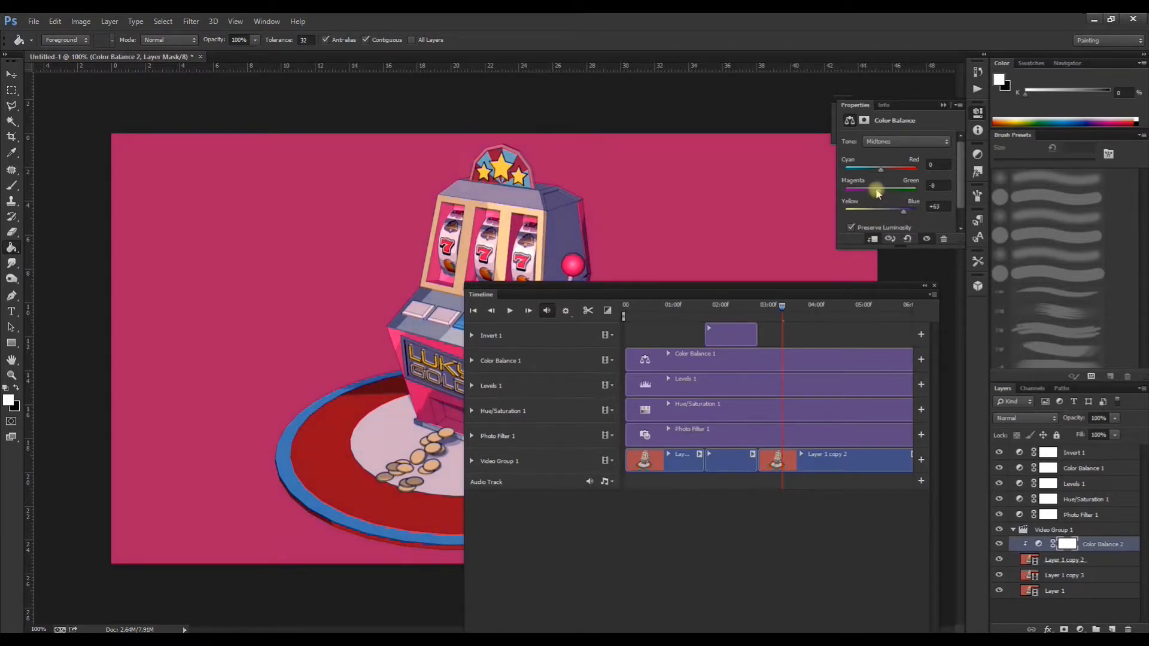
pyautogui.moveTo(873, 172); pyautogui.dragTo(871, 172)
# Move the Color Balance 2 layer to the top of the layer stack and set its opacity to 78% with the playhead at 0:00:03:21.
pyautogui.moveTo(764, 285); pyautogui.dragTo(803, 160)
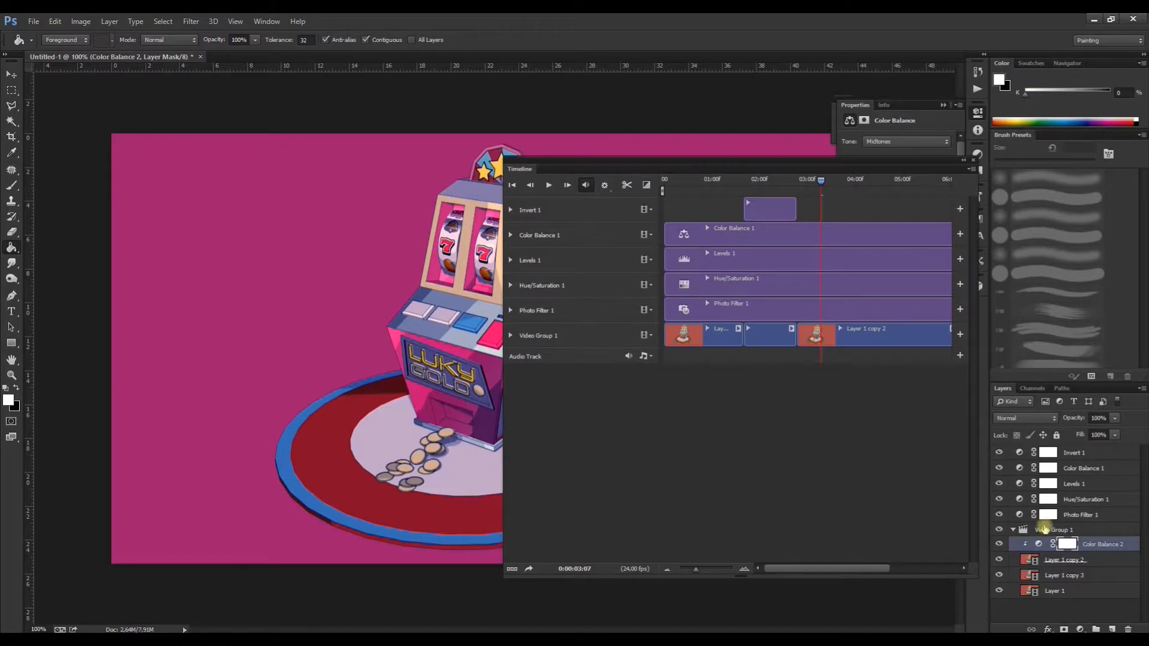
pyautogui.moveTo(1085, 548); pyautogui.dragTo(1069, 451)
pyautogui.moveTo(821, 182); pyautogui.dragTo(849, 199)
pyautogui.click(1113, 419)
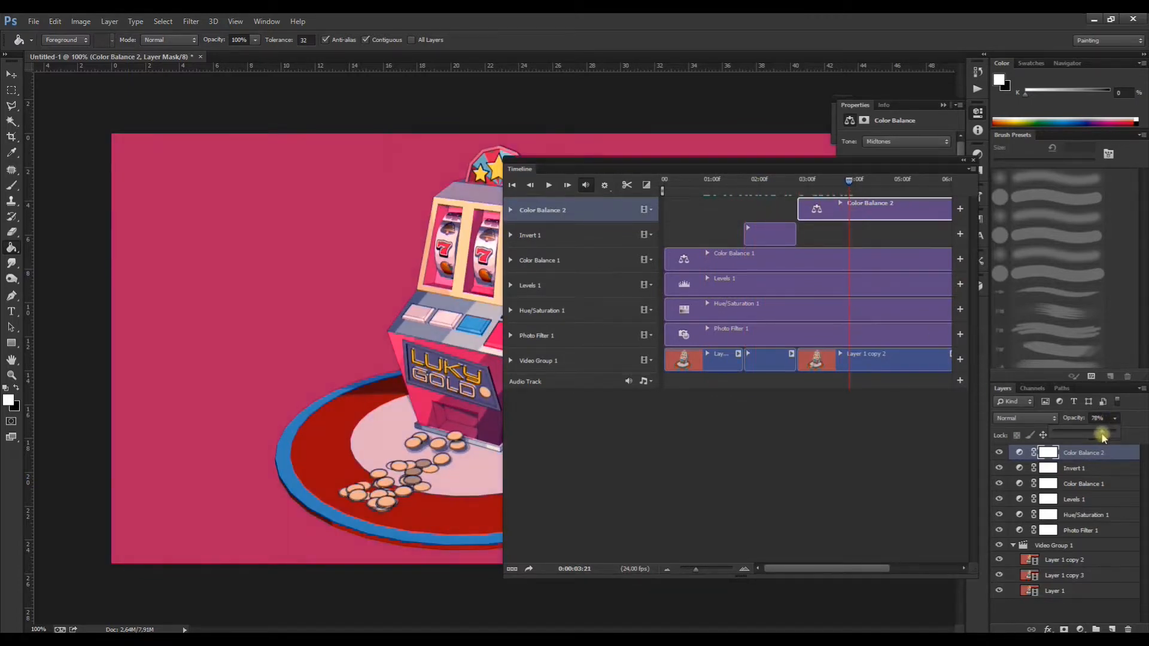
# Add a Posterize adjustment with 4 levels in Video Group 1 and move it to the top of the layer stack.
pyautogui.click(1072, 547)
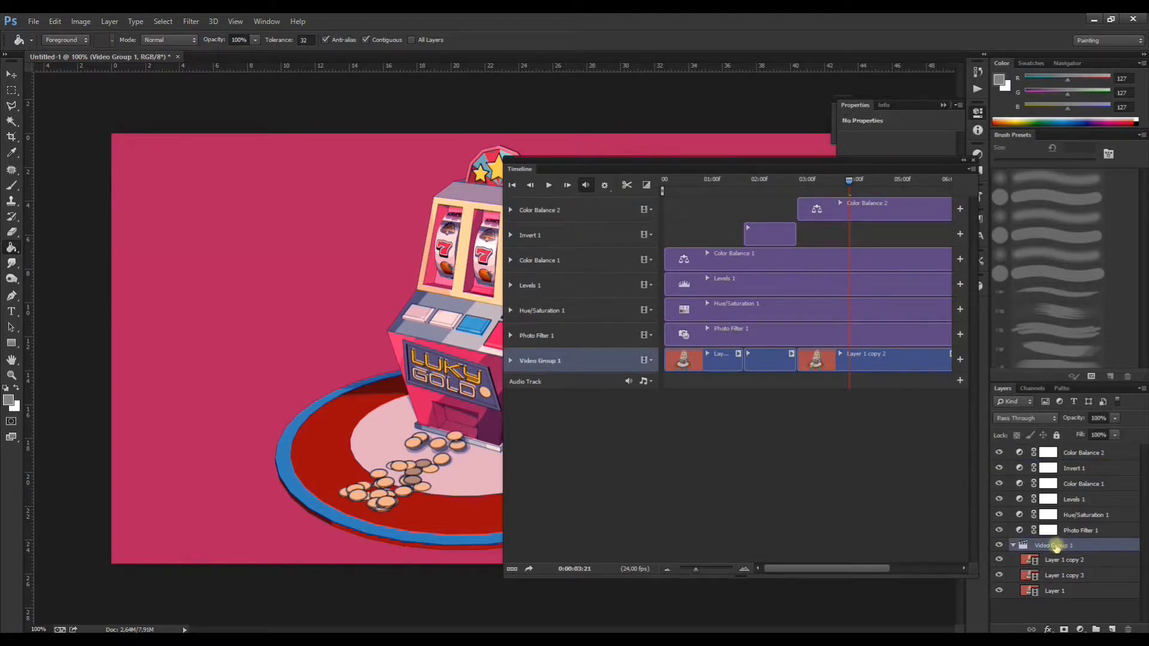
pyautogui.click(1081, 628)
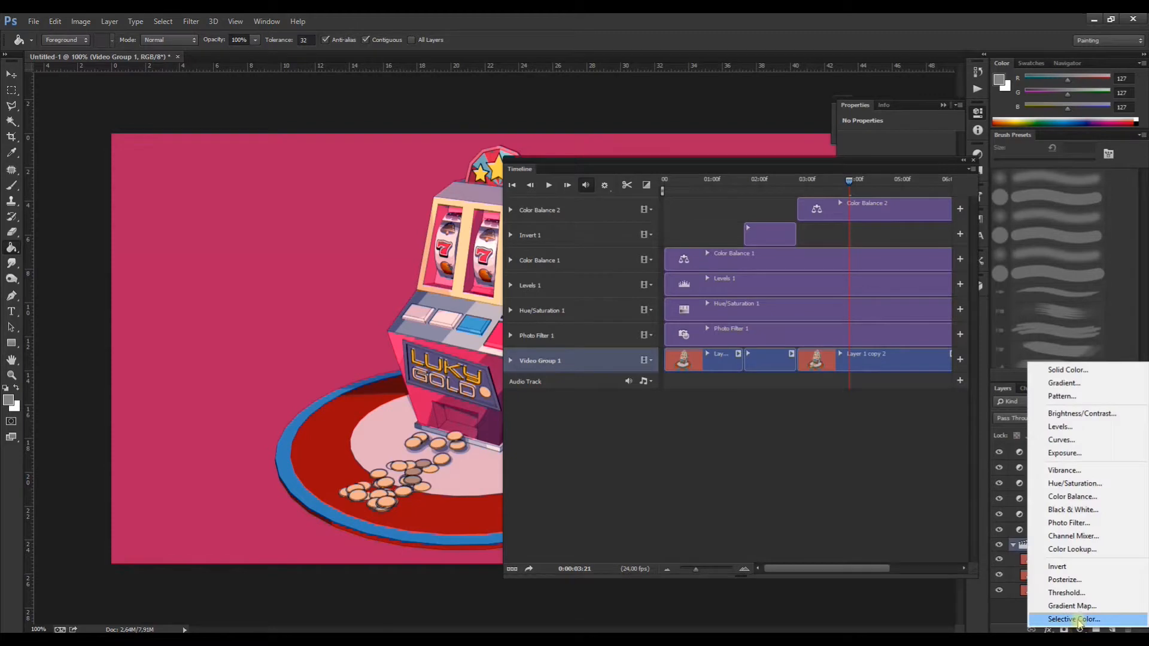
pyautogui.click(1070, 584)
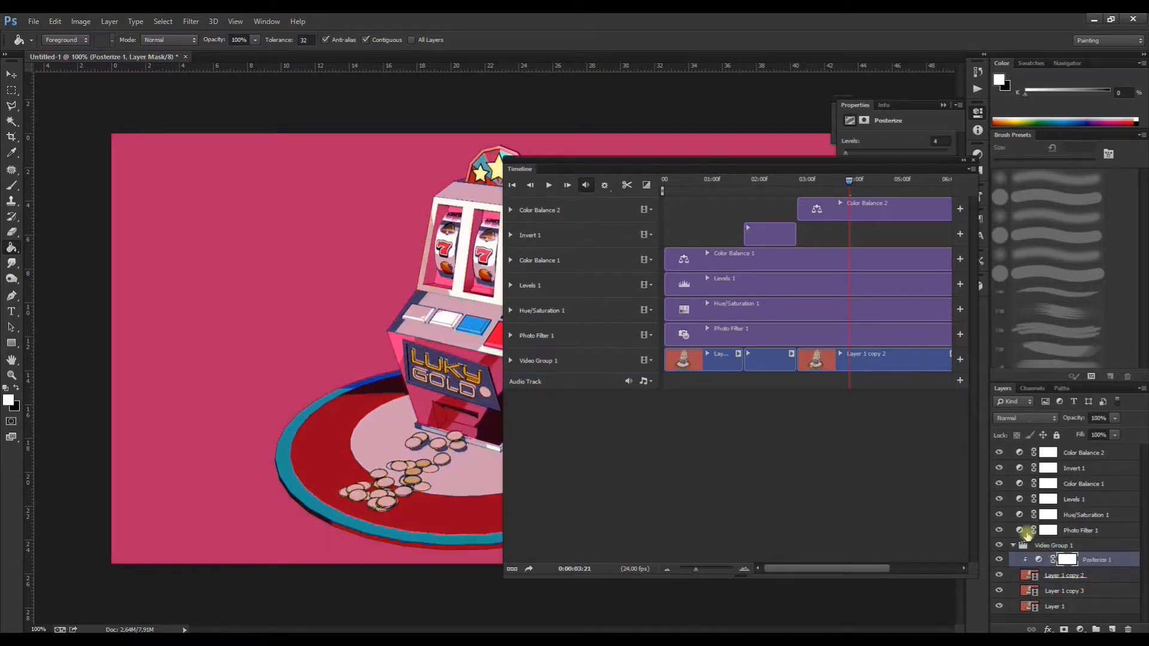
pyautogui.moveTo(1077, 559); pyautogui.dragTo(1078, 447)
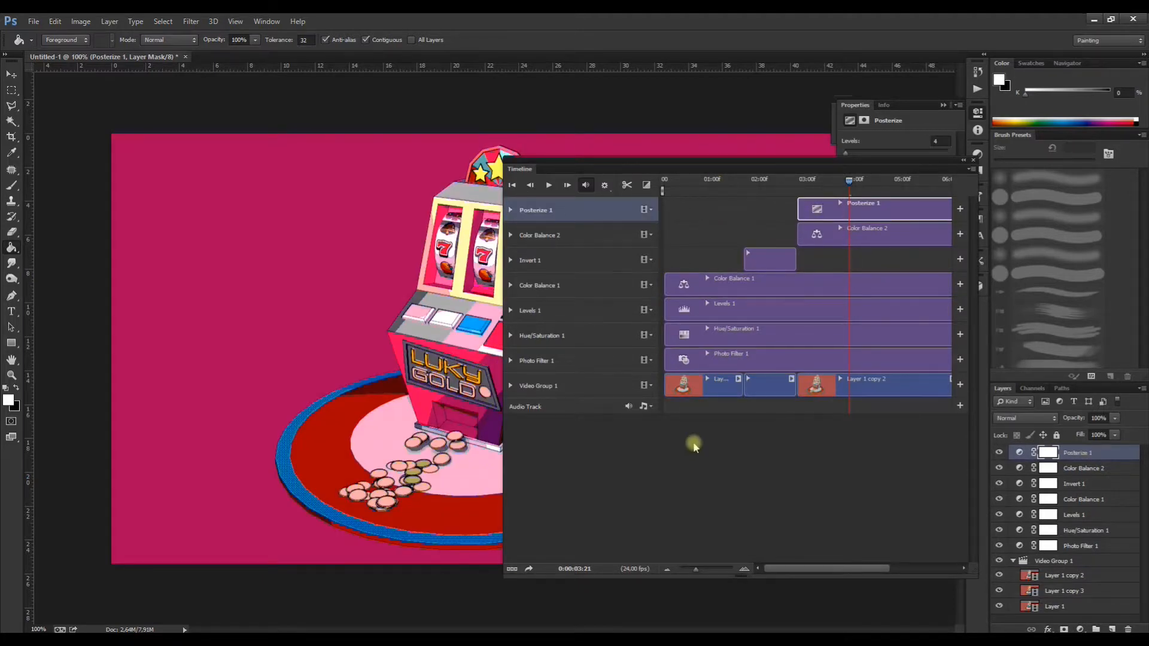
# Shift the Timeline panel to uncover the slot machine and set the Posterize 1 layer's opacity to 30%.
pyautogui.moveTo(725, 172); pyautogui.dragTo(849, 258)
pyautogui.moveTo(972, 266)
pyautogui.mouseDown()
pyautogui.moveTo(939, 267)
pyautogui.moveTo(962, 269)
pyautogui.mouseUp()
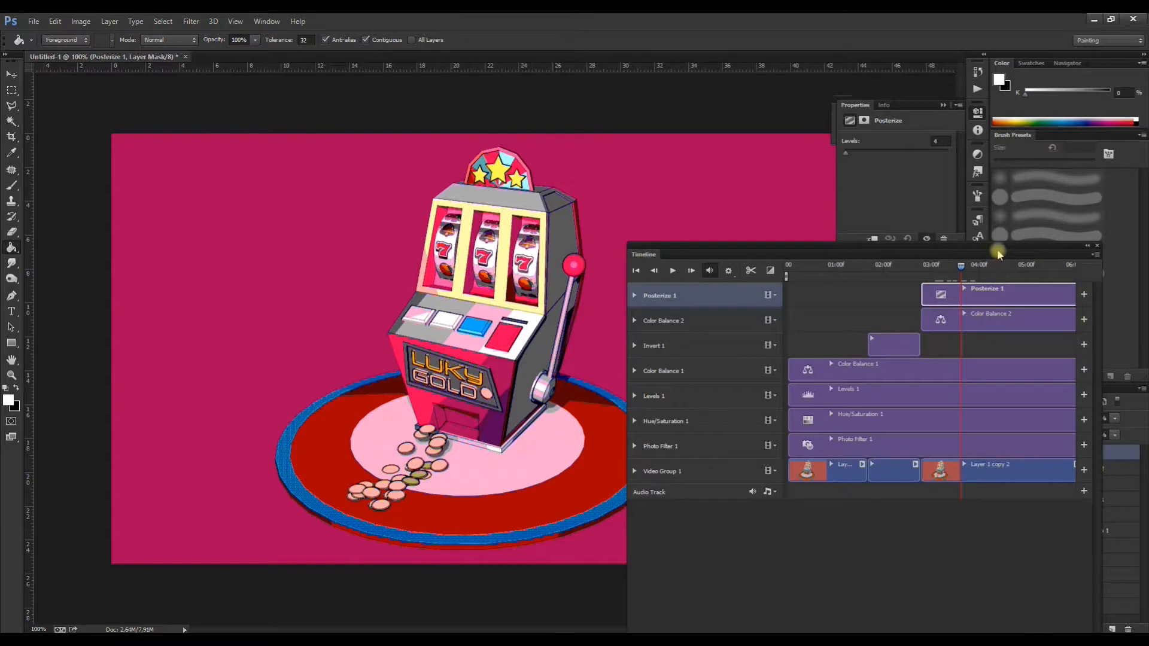
pyautogui.moveTo(993, 249); pyautogui.dragTo(904, 235)
pyautogui.moveTo(1121, 418); pyautogui.dragTo(1075, 439)
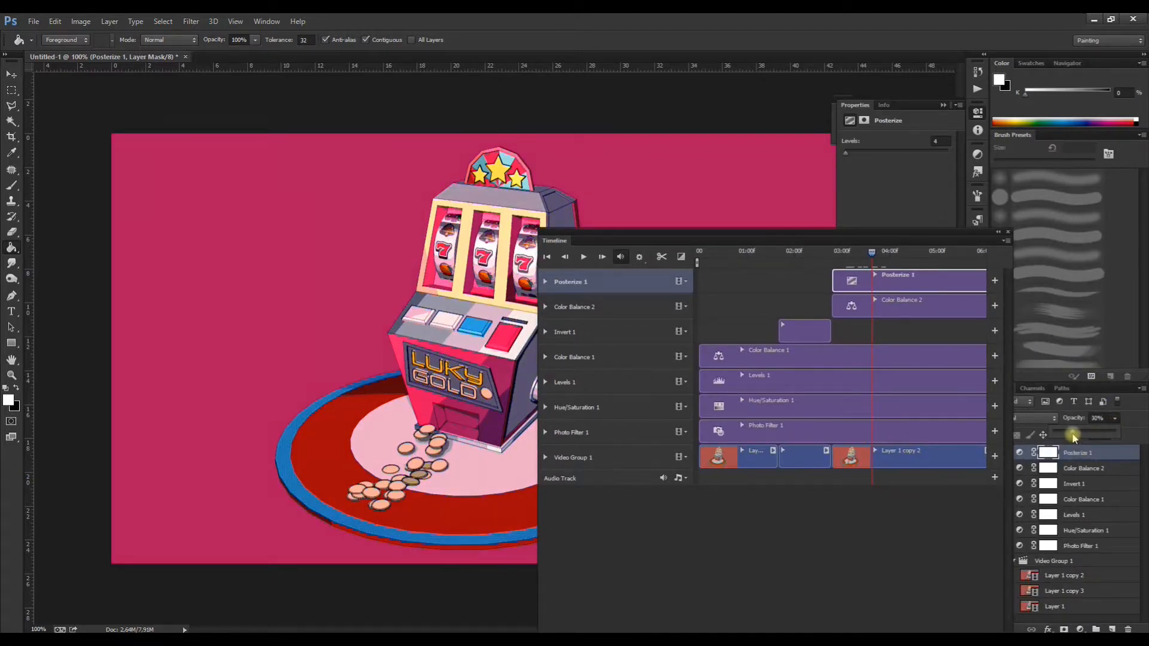
# Extend the Posterize 1 clip back to the start of the timeline and preview the frame at 0:00:01:04.
pyautogui.moveTo(834, 280); pyautogui.dragTo(705, 282)
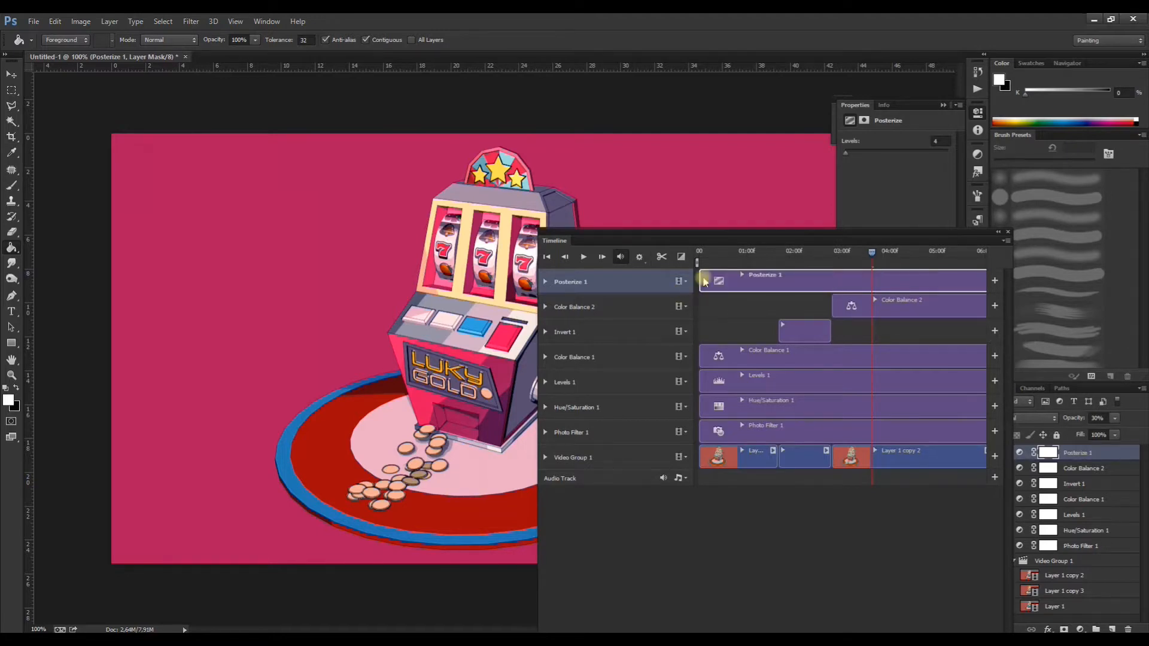
pyautogui.click(727, 255)
pyautogui.moveTo(729, 262); pyautogui.dragTo(814, 146)
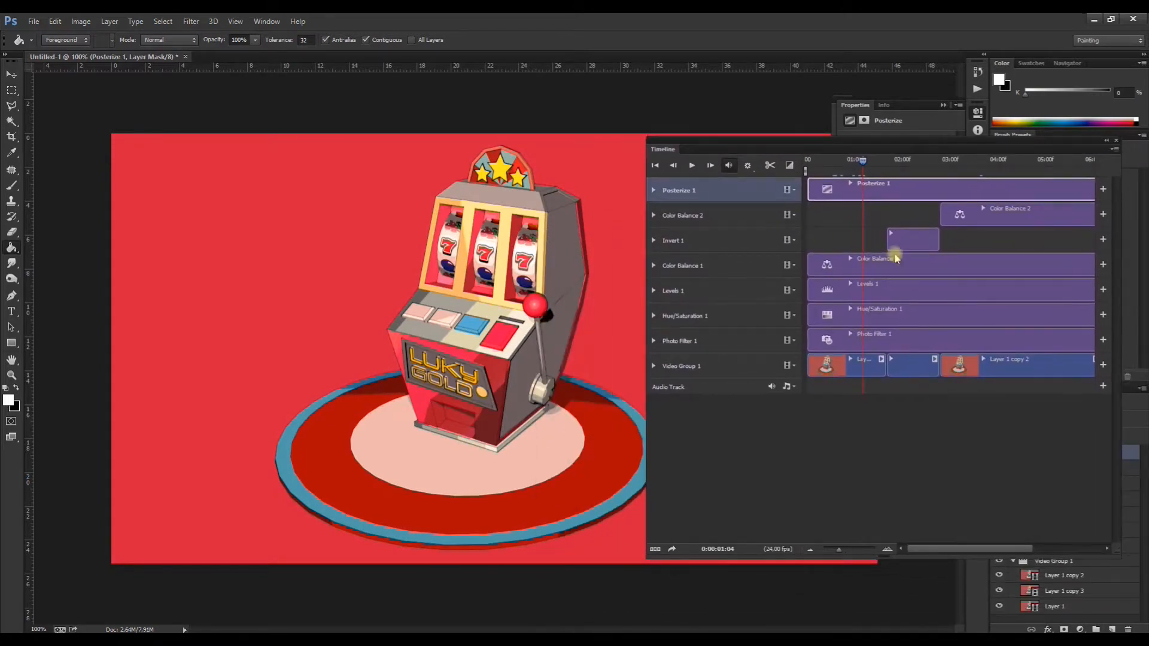
# Collapse the Timeline panel to an icon and move it clear of the slot machine image.
pyautogui.click(1107, 140)
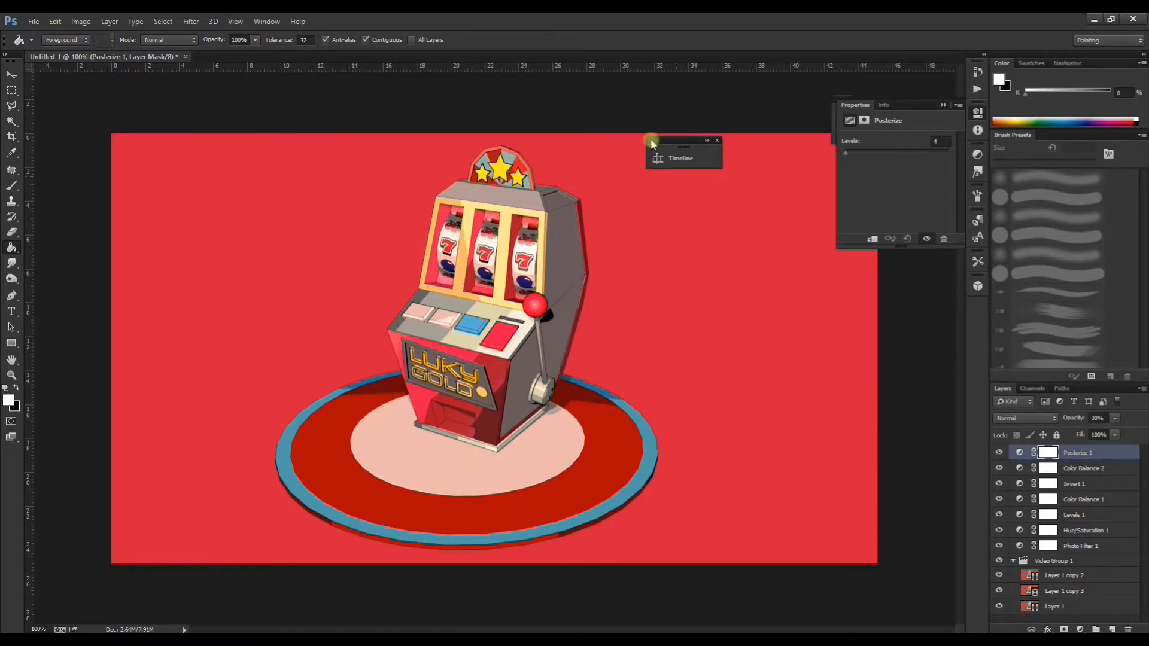
pyautogui.click(708, 142)
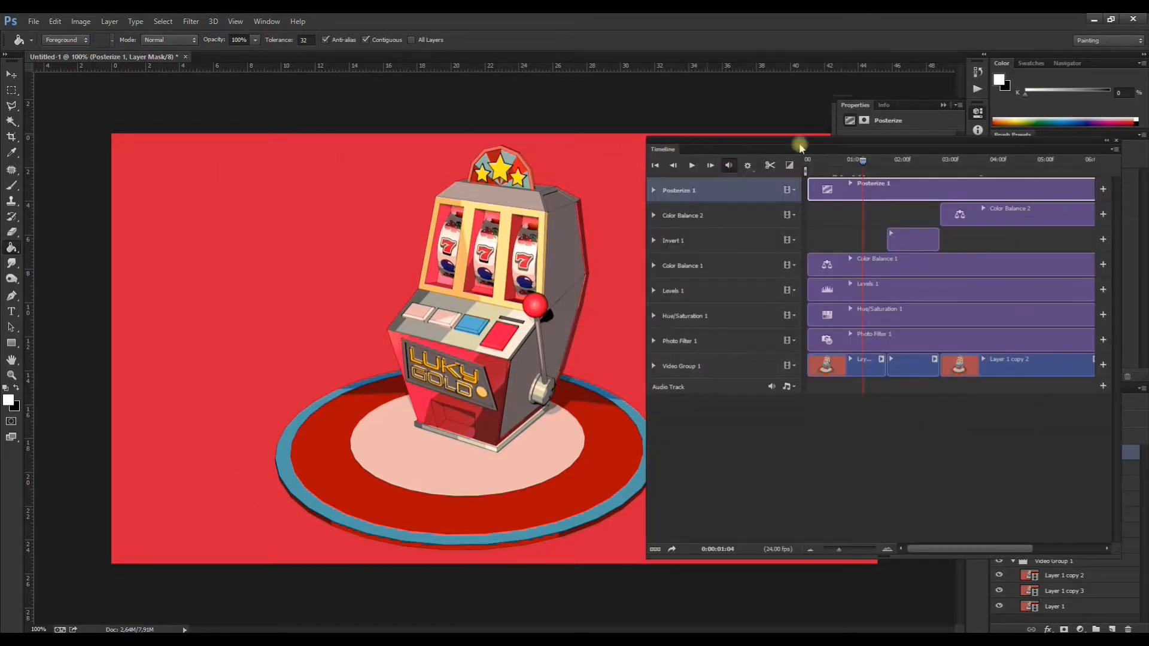
pyautogui.click(1103, 141)
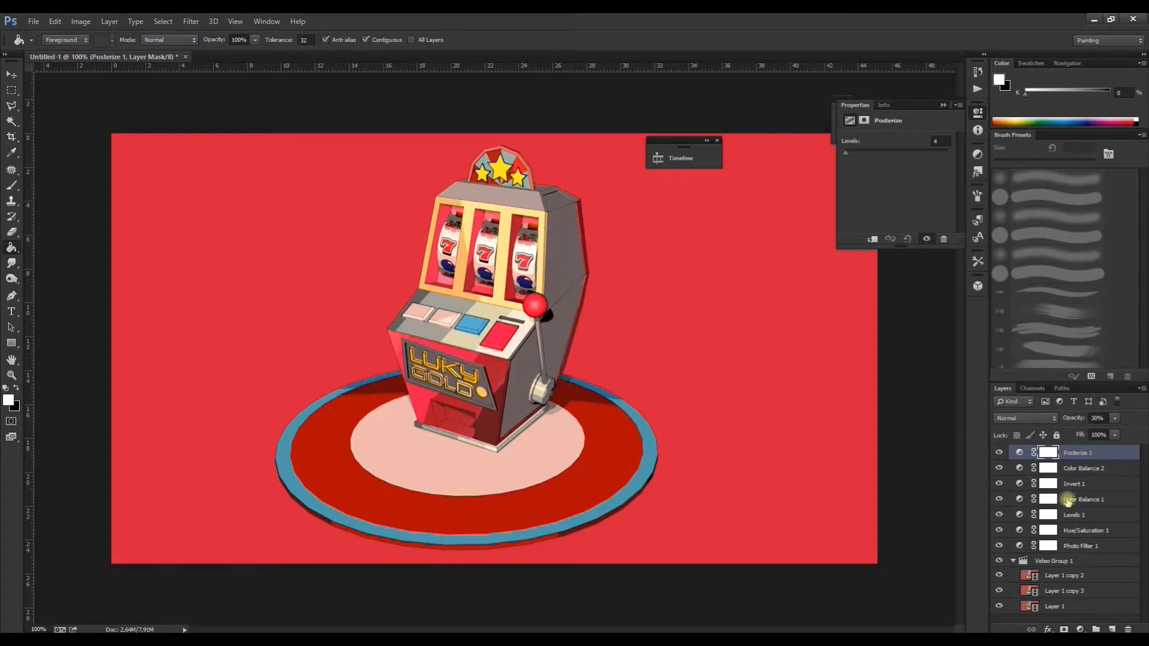
pyautogui.moveTo(666, 143); pyautogui.dragTo(163, 98)
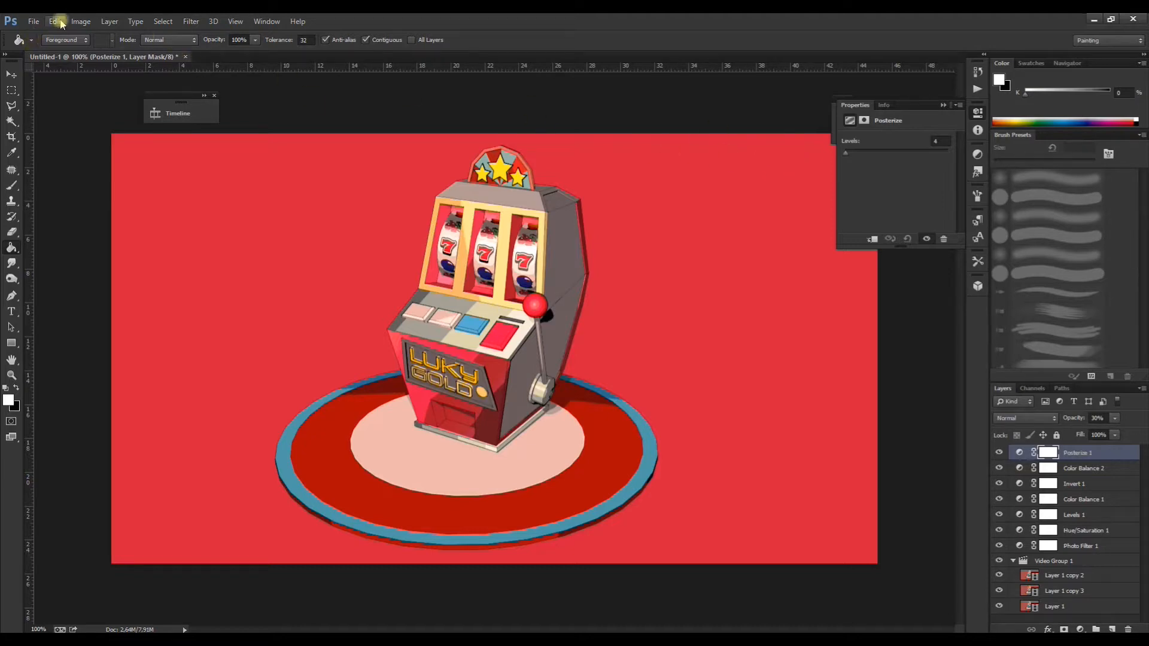
# Save the document as "tragaperras photoshop.psd" and collapse the Properties panel clear of the canvas.
pyautogui.click(34, 24)
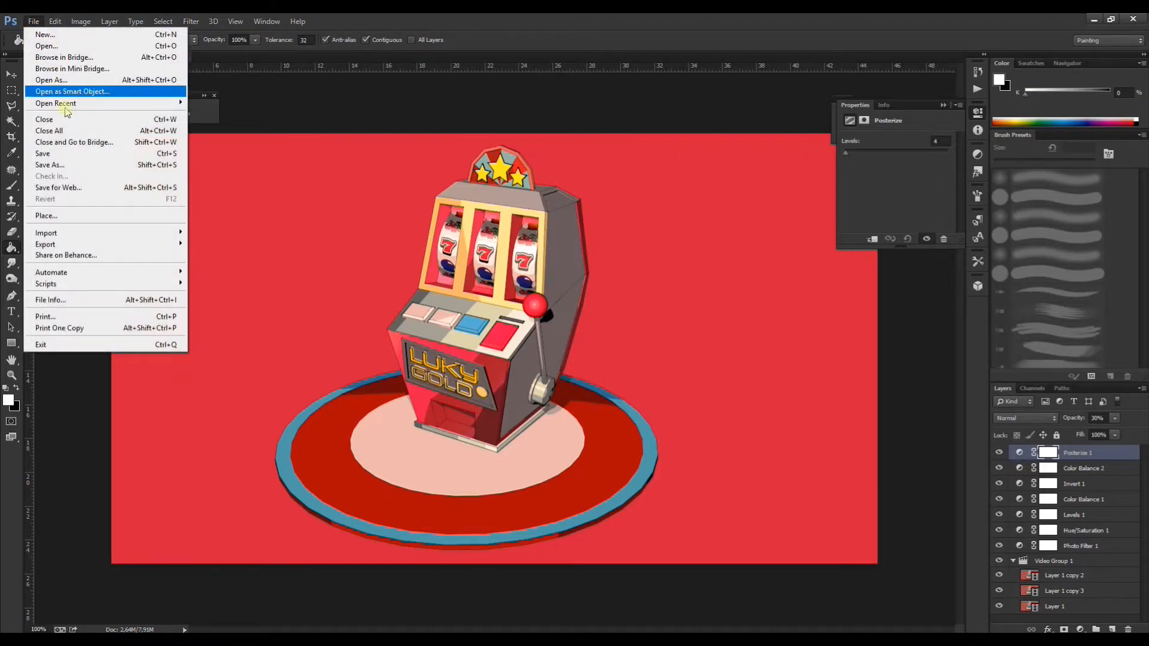
pyautogui.moveTo(76, 246)
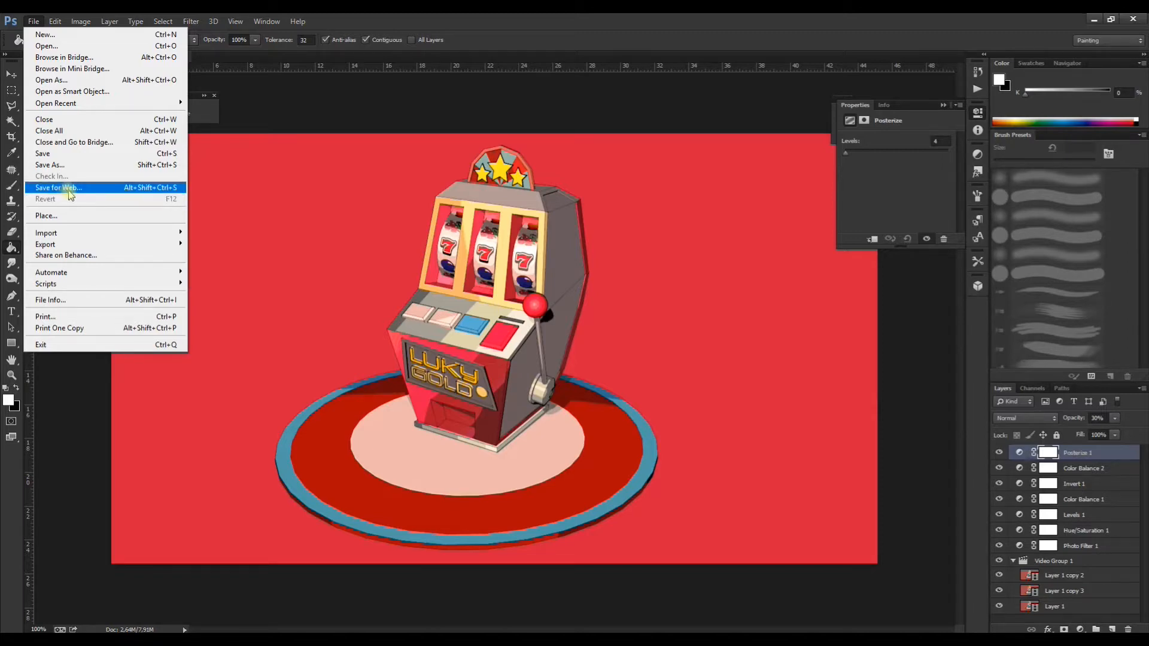
pyautogui.click(78, 189)
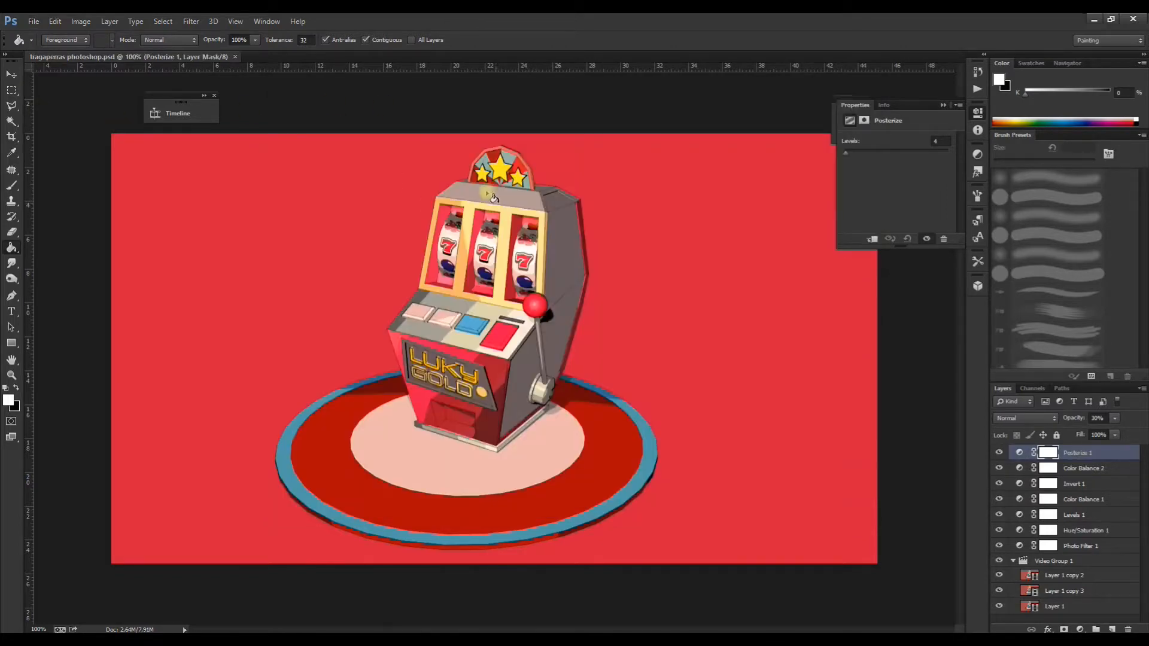
pyautogui.click(943, 104)
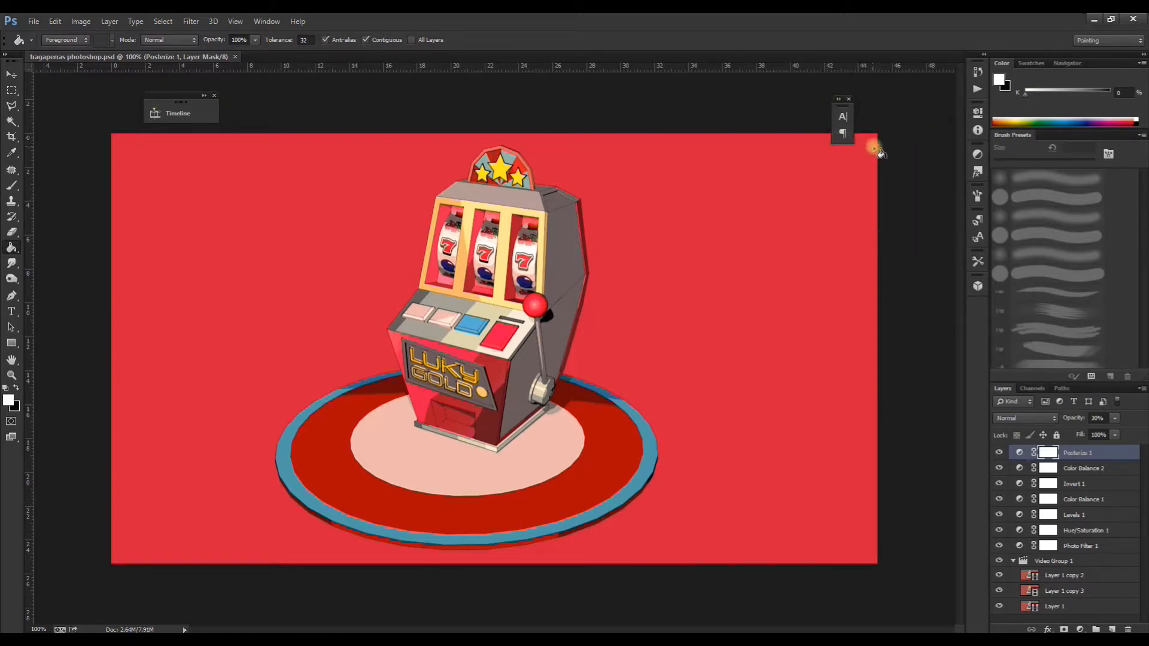
# Crop the canvas tightly around the slot machine to about 578 x 544 px, cutting off part of the round platform.
pyautogui.click(12, 74)
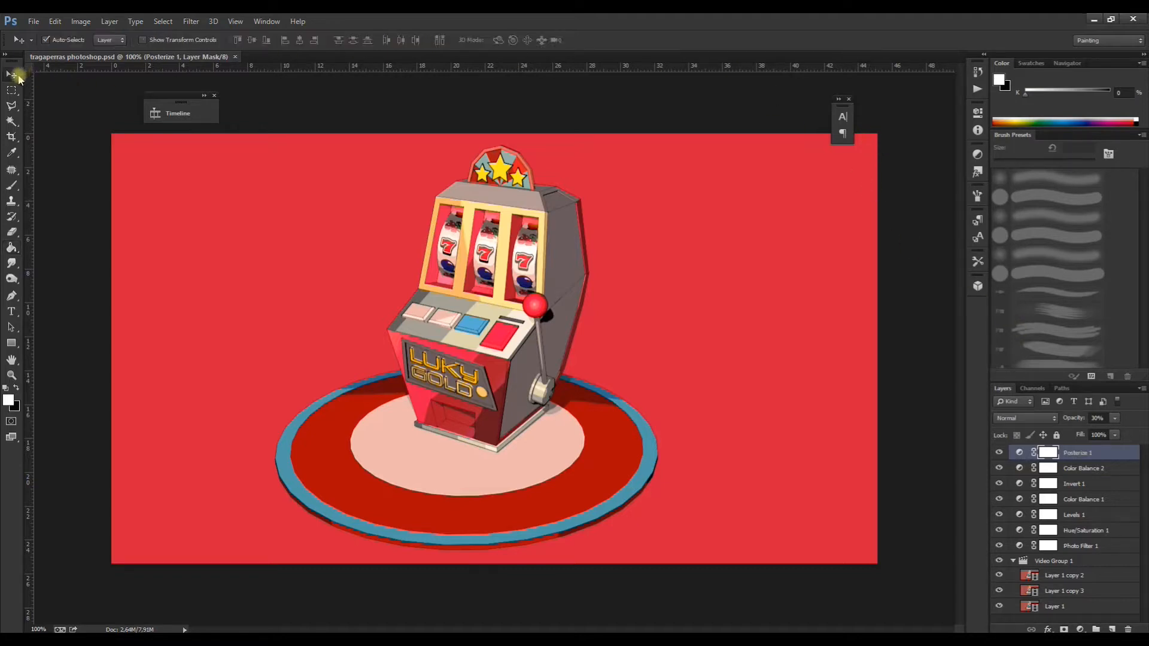
pyautogui.click(12, 137)
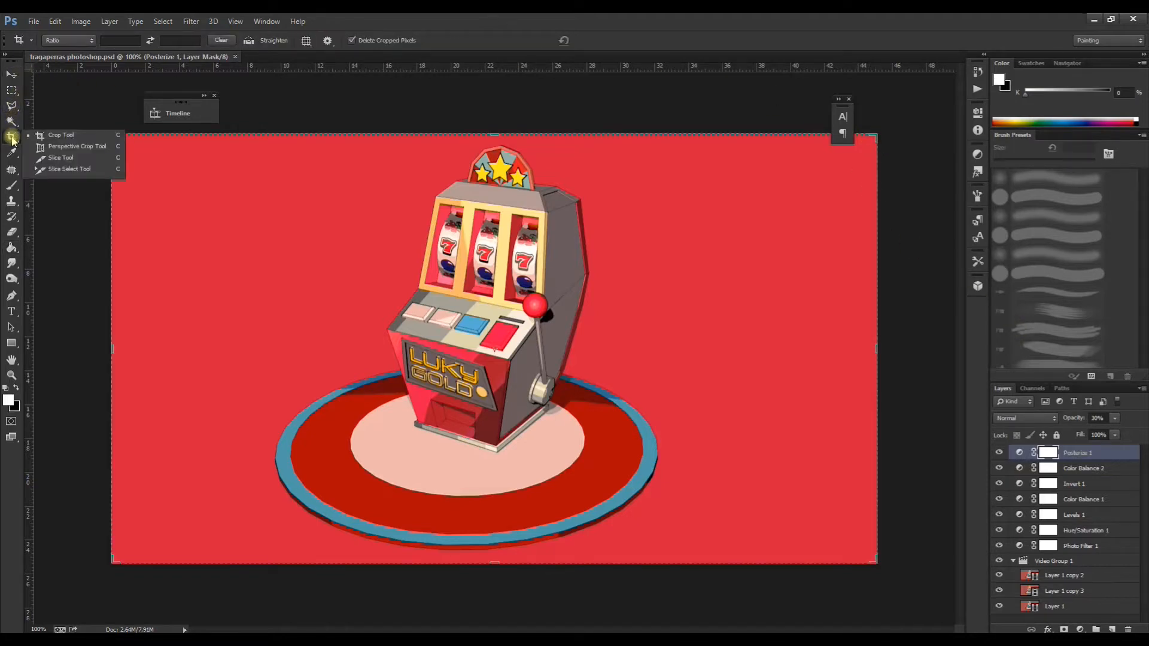
pyautogui.click(109, 113)
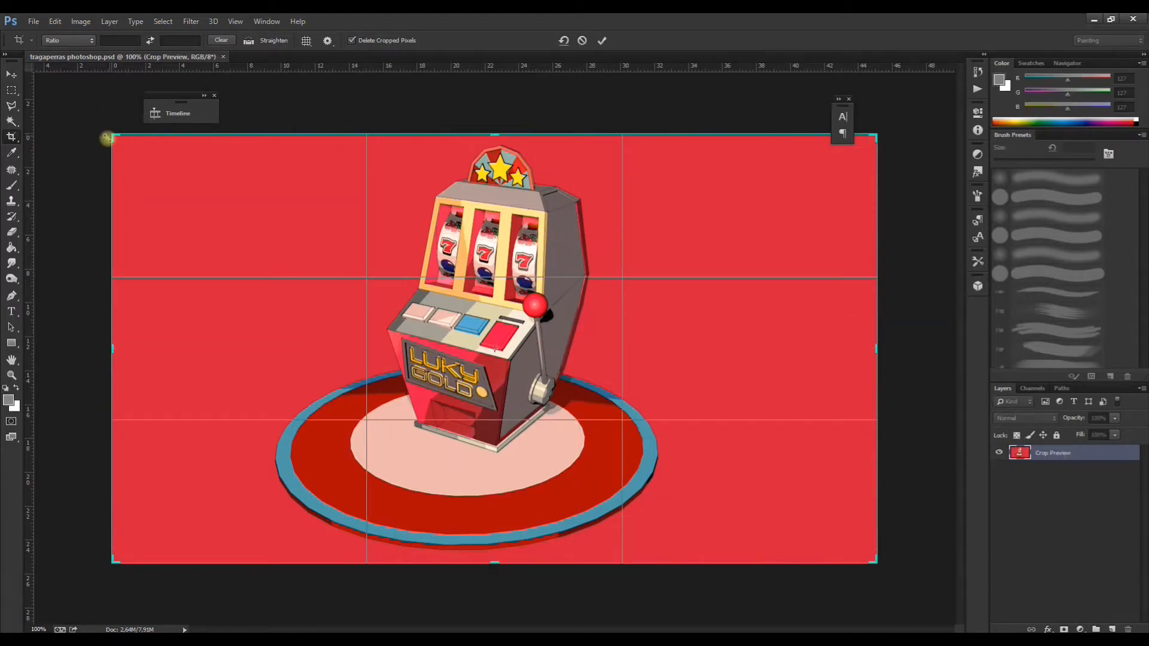
pyautogui.moveTo(112, 350); pyautogui.dragTo(207, 352)
pyautogui.moveTo(783, 352); pyautogui.dragTo(676, 353)
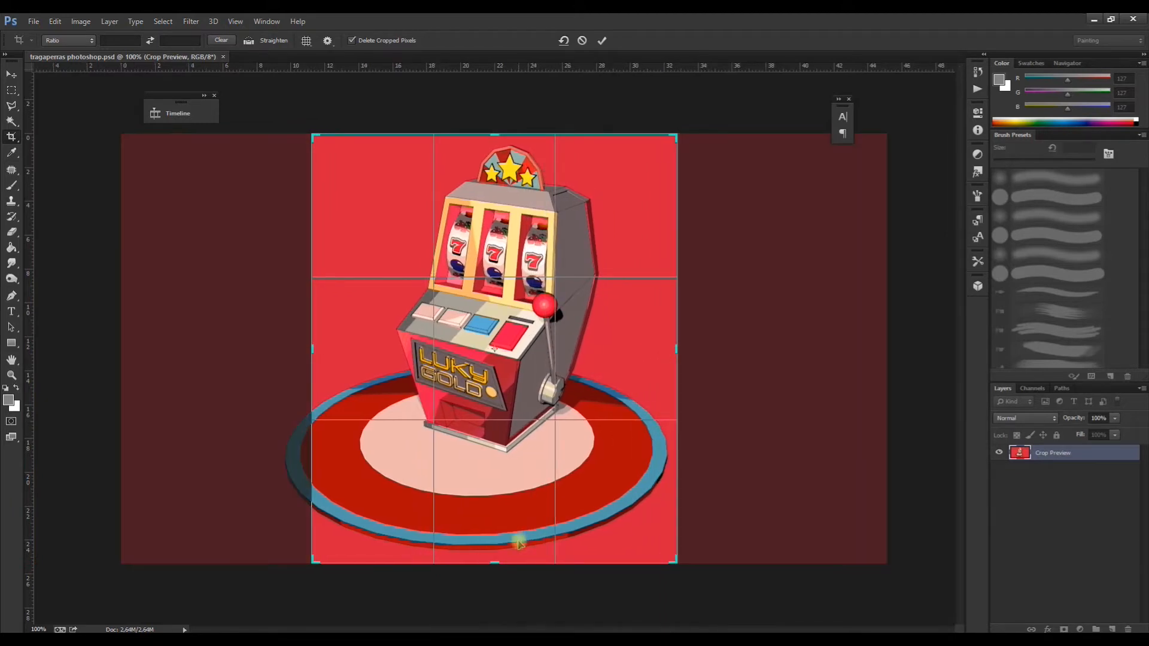
pyautogui.moveTo(496, 556); pyautogui.dragTo(496, 531)
pyautogui.moveTo(613, 333); pyautogui.dragTo(638, 340)
pyautogui.moveTo(312, 529); pyautogui.dragTo(362, 515)
pyautogui.moveTo(670, 525); pyautogui.dragTo(666, 510)
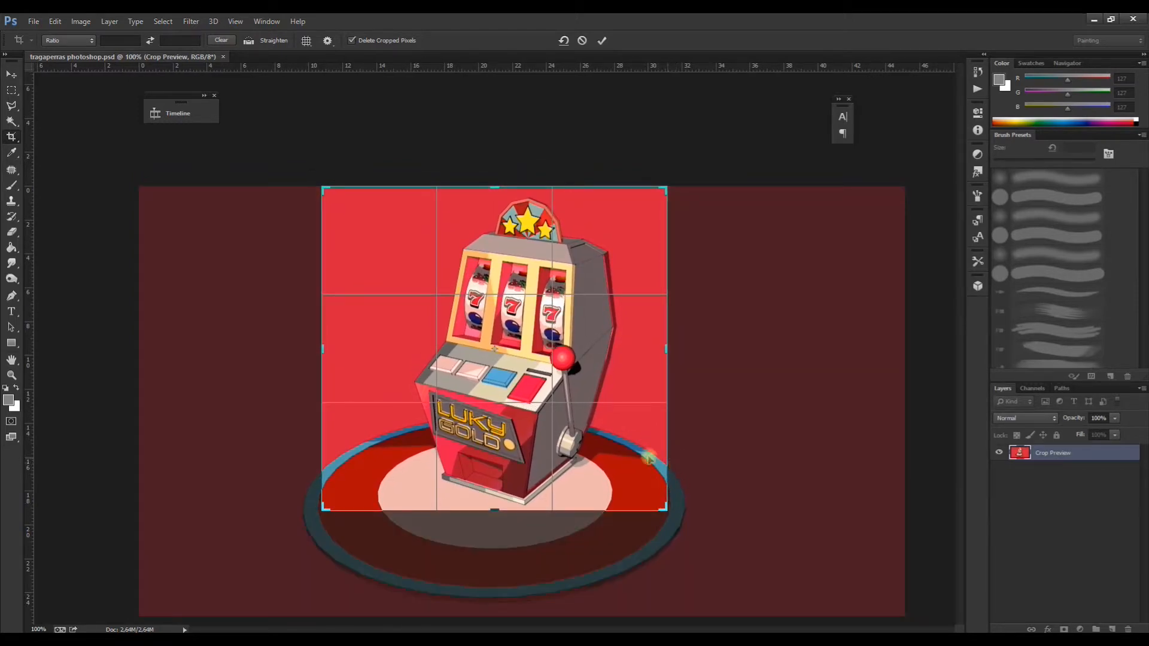
pyautogui.press('Return')
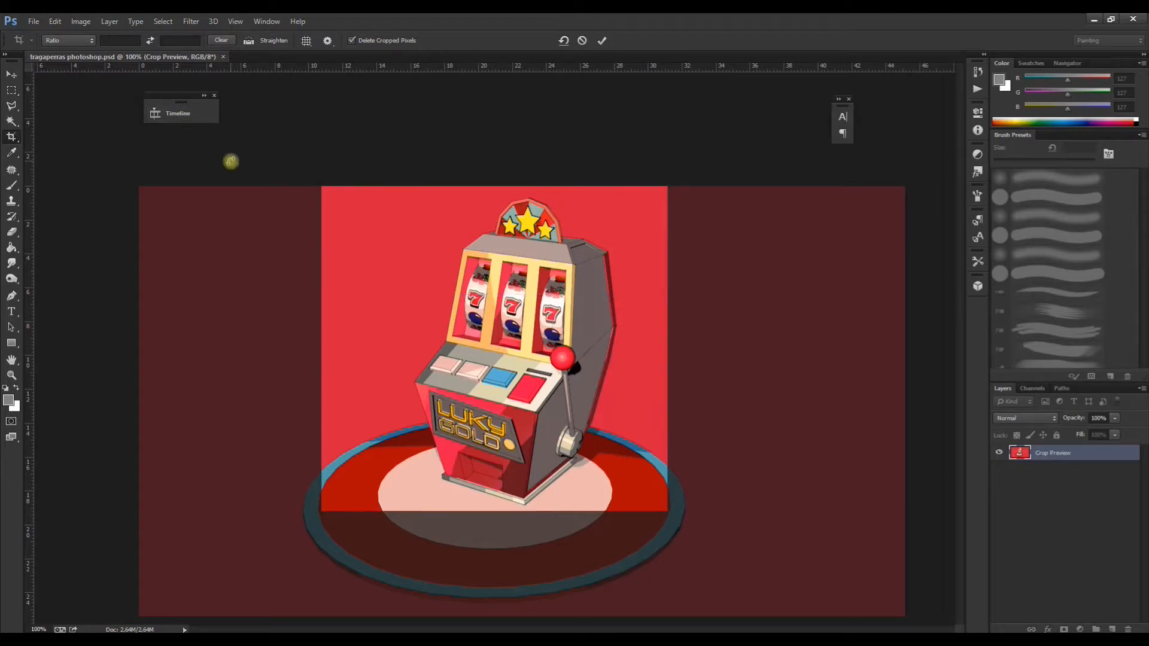
# Start a Save for Web export as GIF and reduce its palette to 64 colors.
pyautogui.click(31, 22)
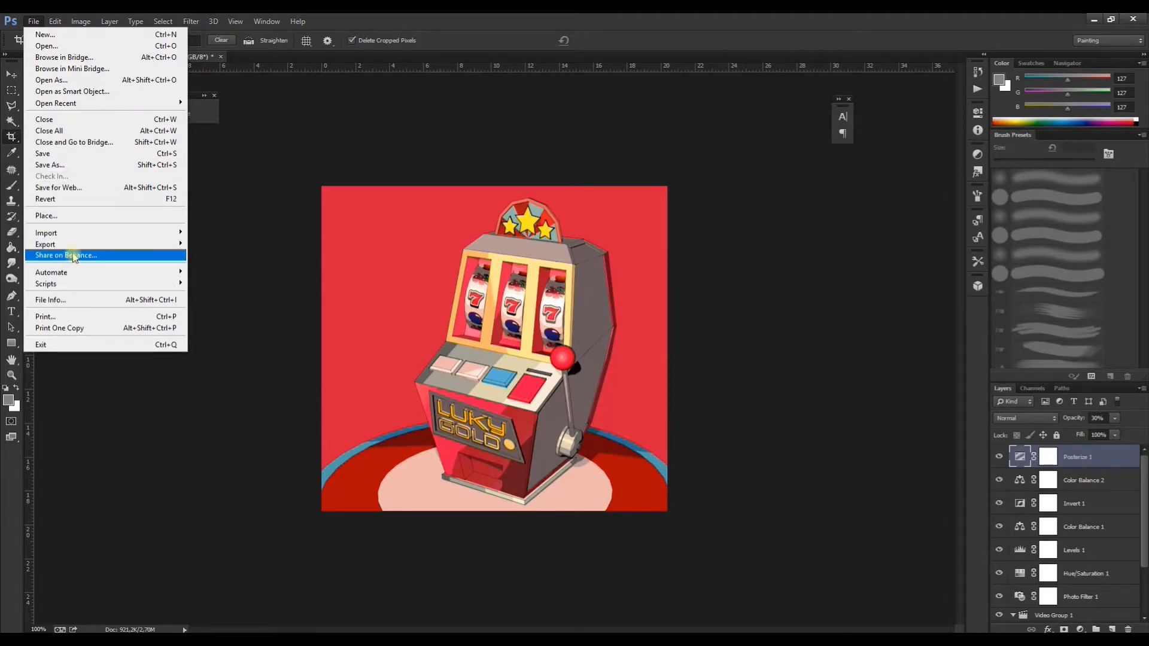
pyautogui.moveTo(85, 246)
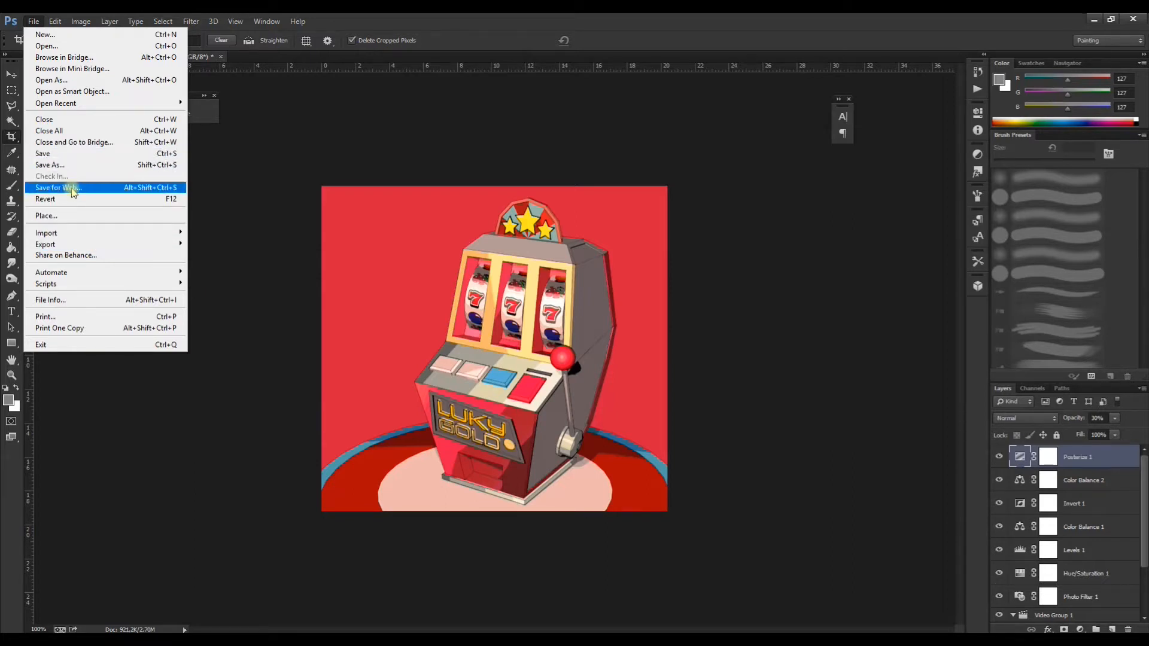
pyautogui.click(312, 257)
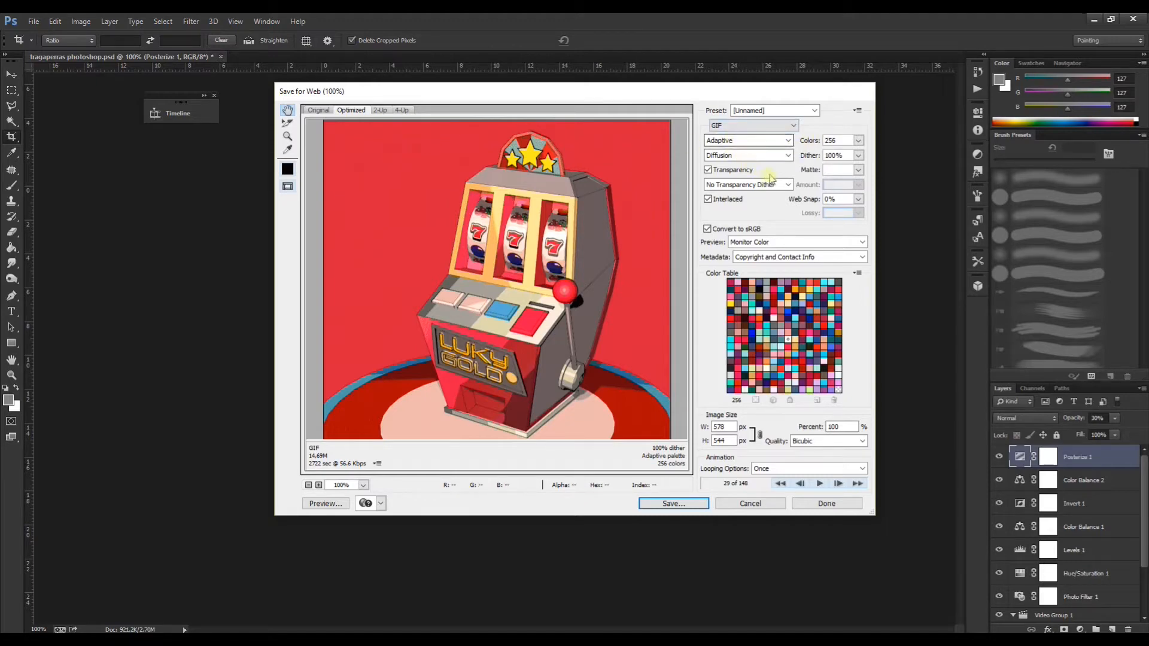
pyautogui.click(859, 142)
pyautogui.click(838, 234)
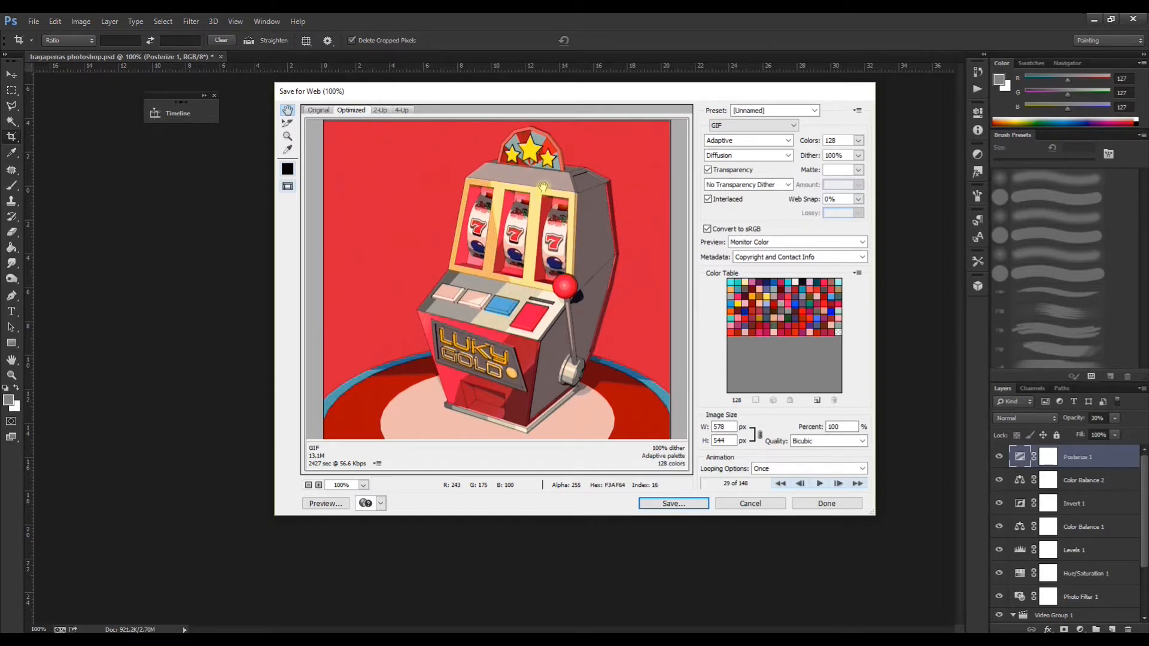
pyautogui.click(858, 140)
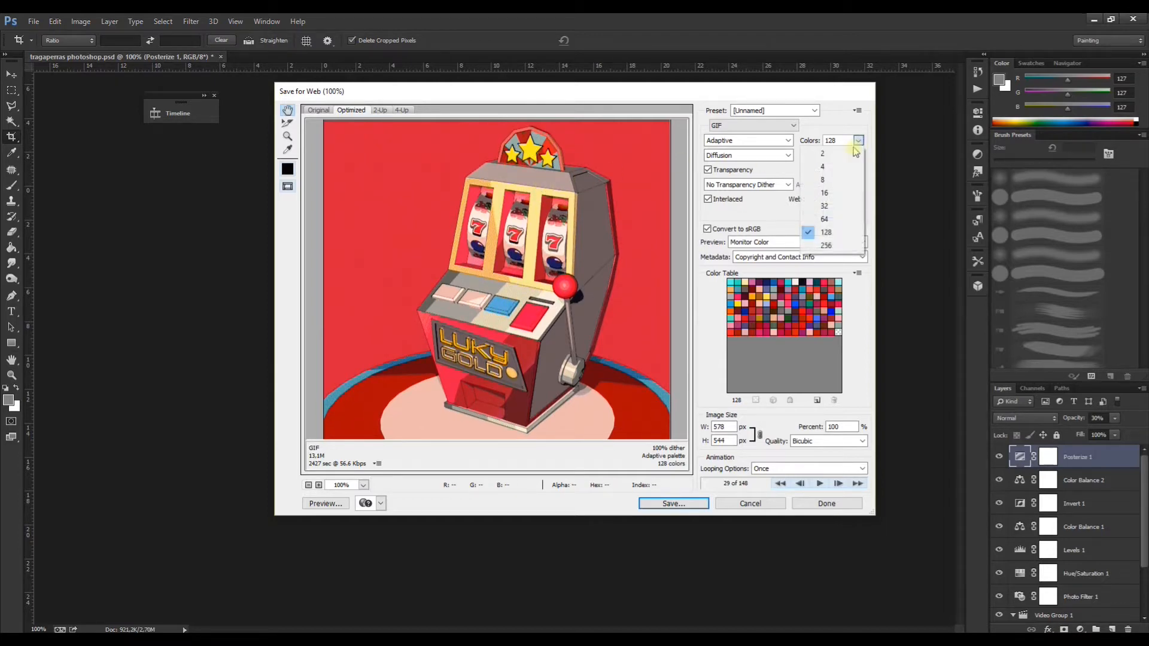
pyautogui.click(828, 219)
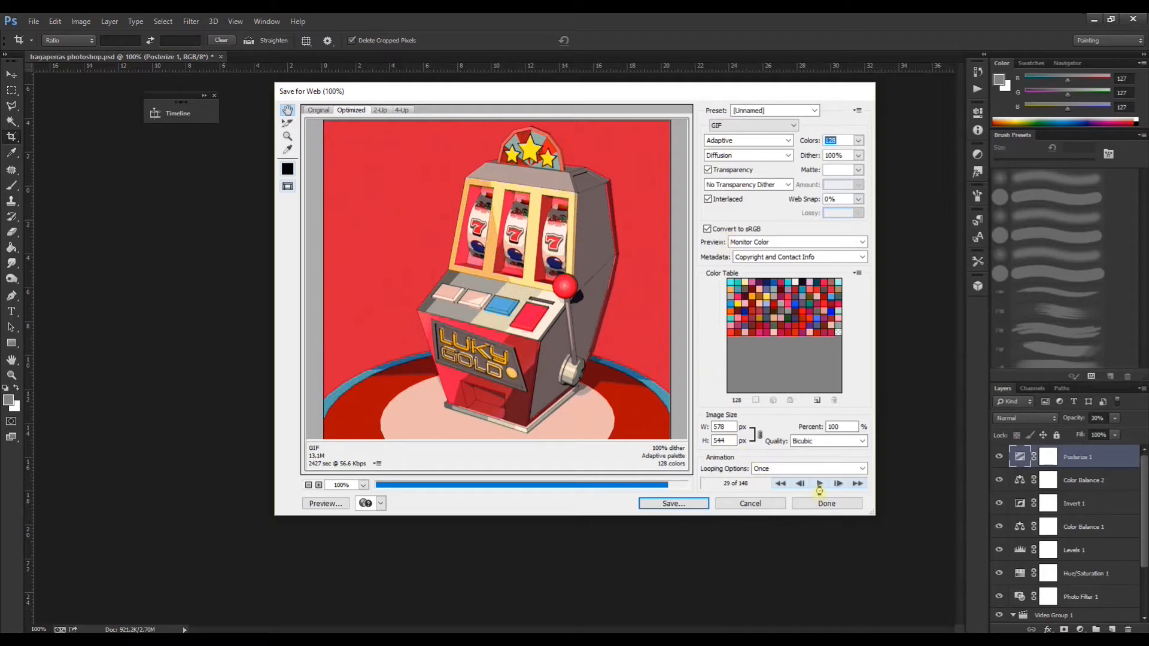
pyautogui.write('64')
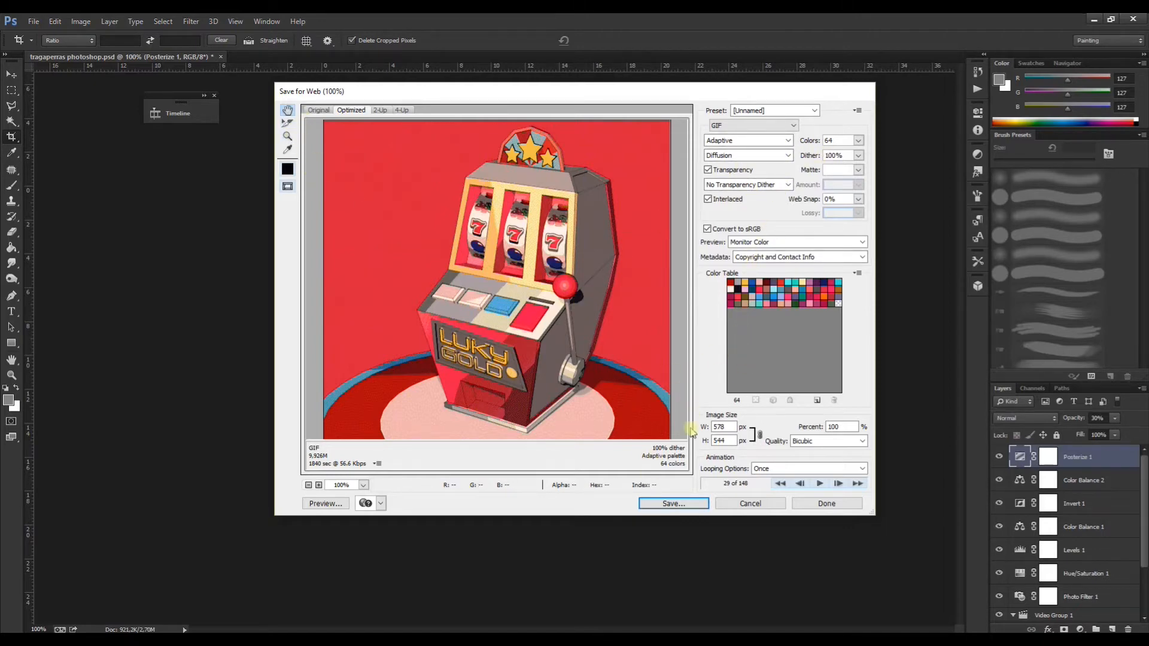
# Export the GIF to the desktop as tragaperras-photoshop.html in HTML and Images format and open the exported page in Google Chrome.
pyautogui.click(673, 507)
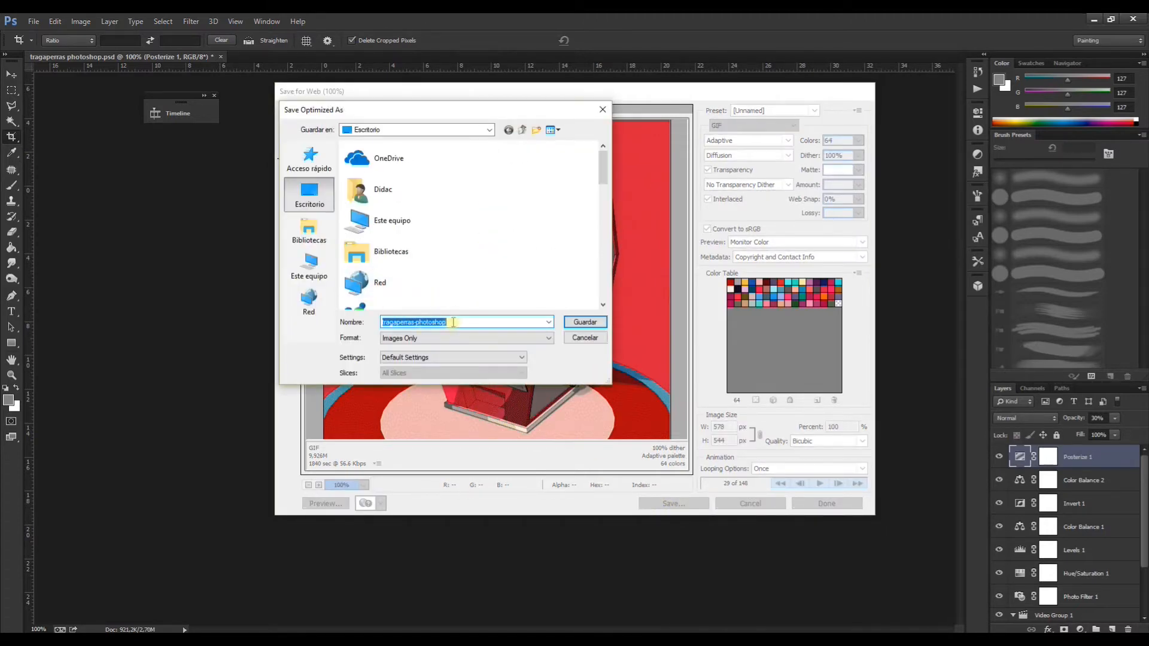
pyautogui.click(489, 342)
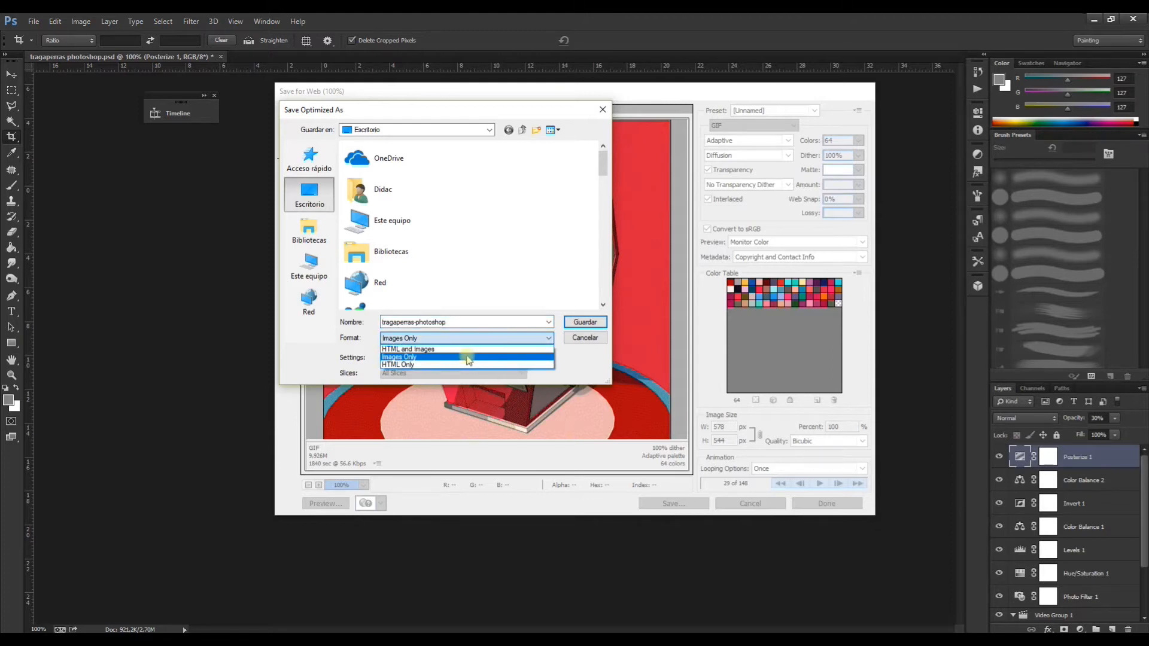
pyautogui.click(468, 358)
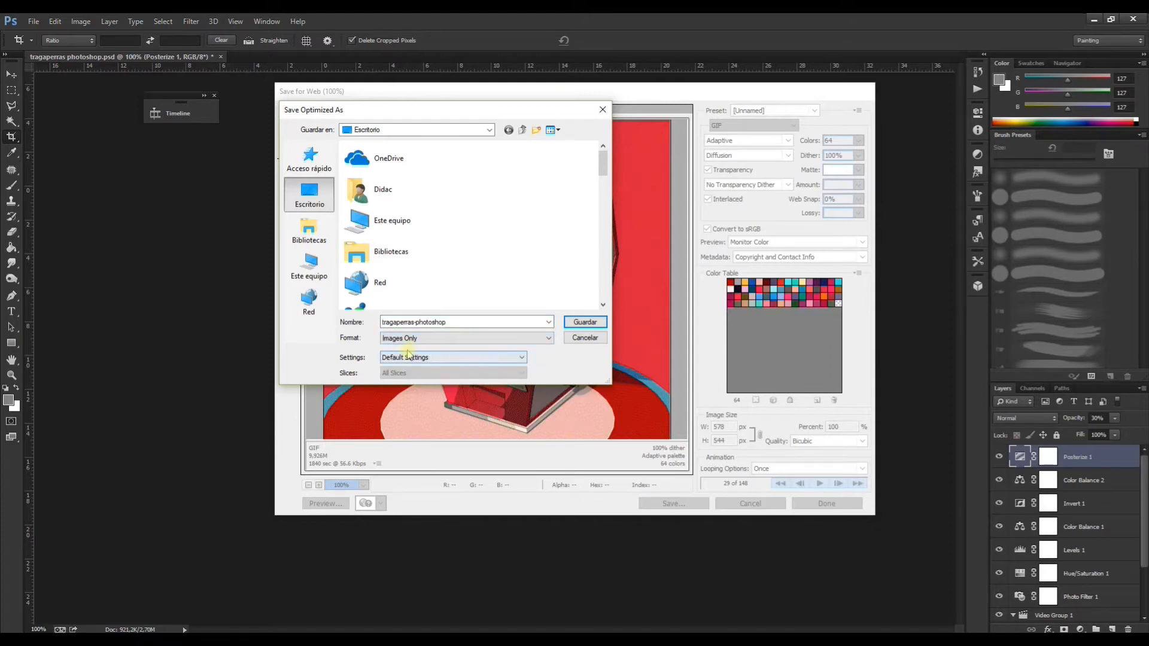
pyautogui.click(436, 338)
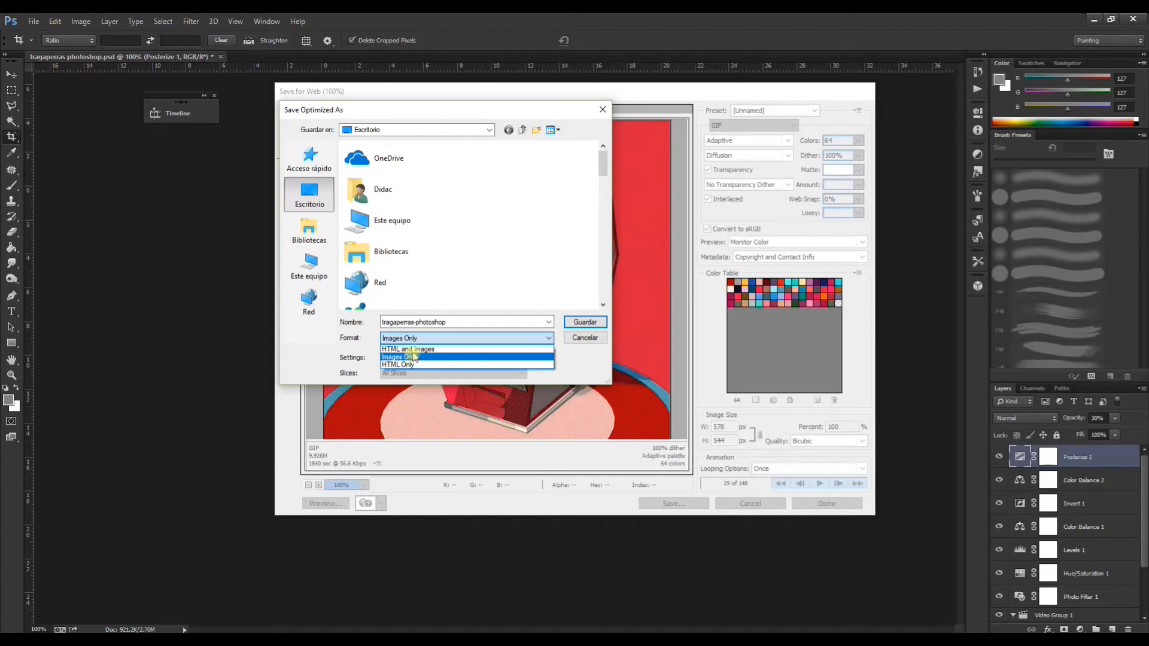
pyautogui.click(411, 350)
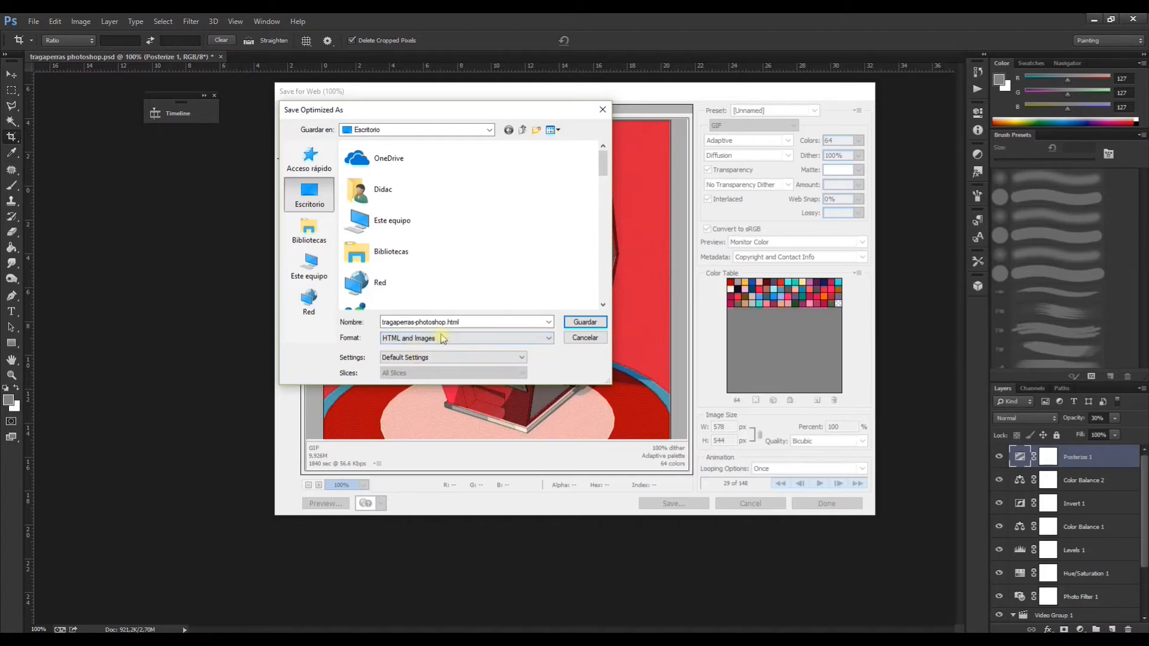
pyautogui.click(581, 324)
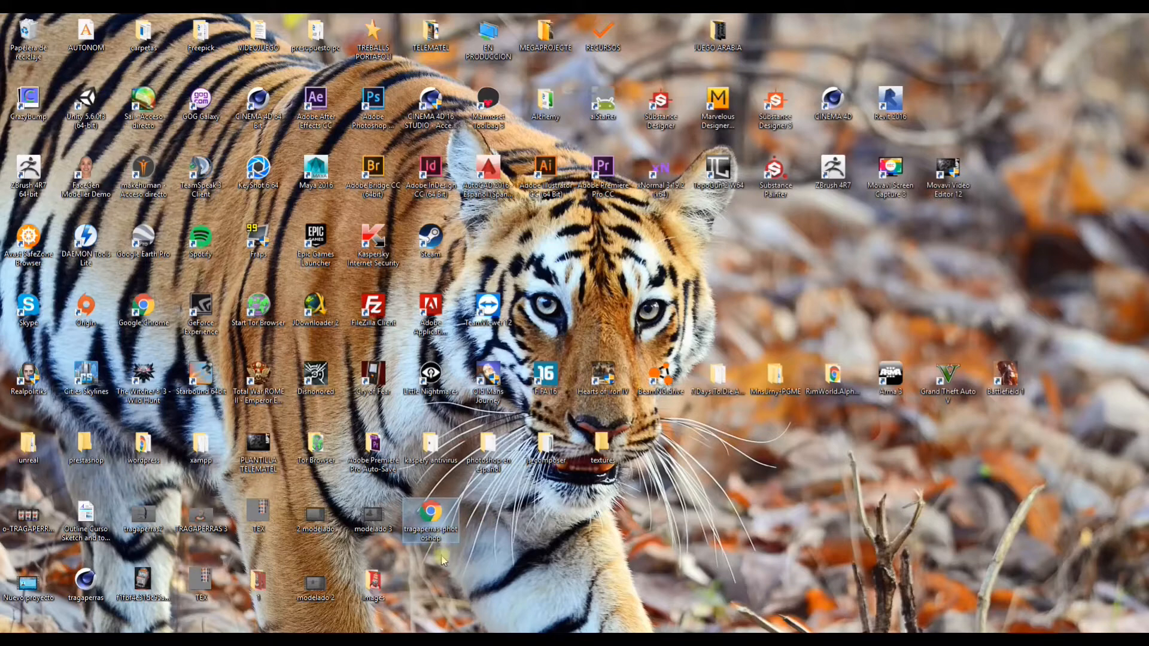
pyautogui.doubleClick(432, 515)
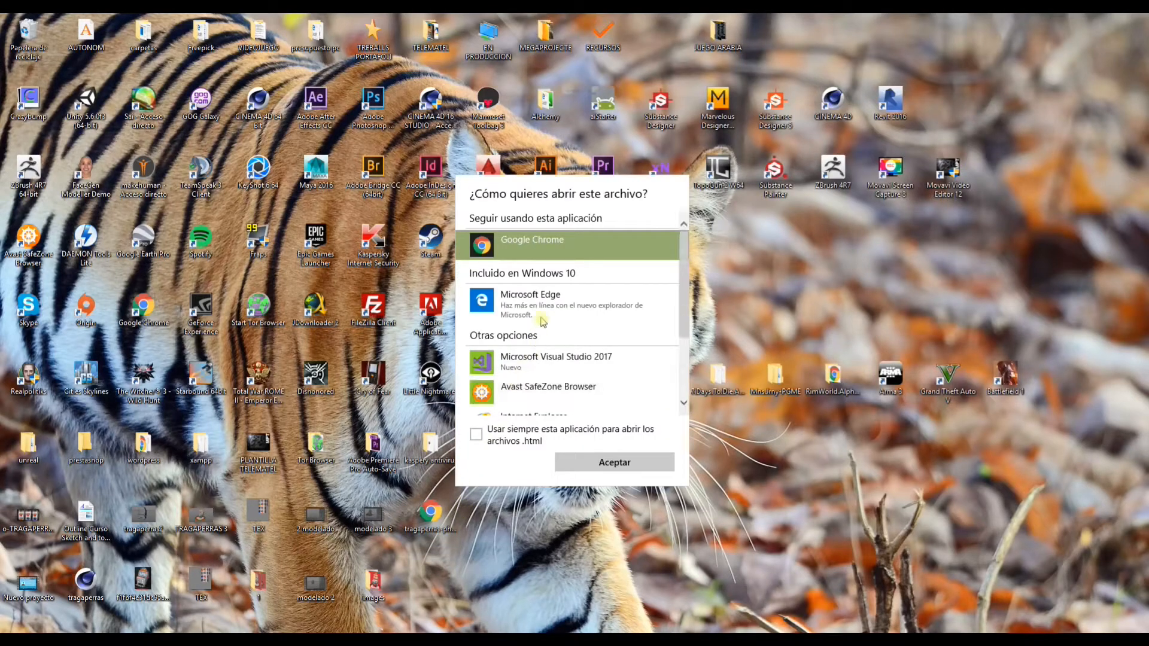
pyautogui.click(606, 462)
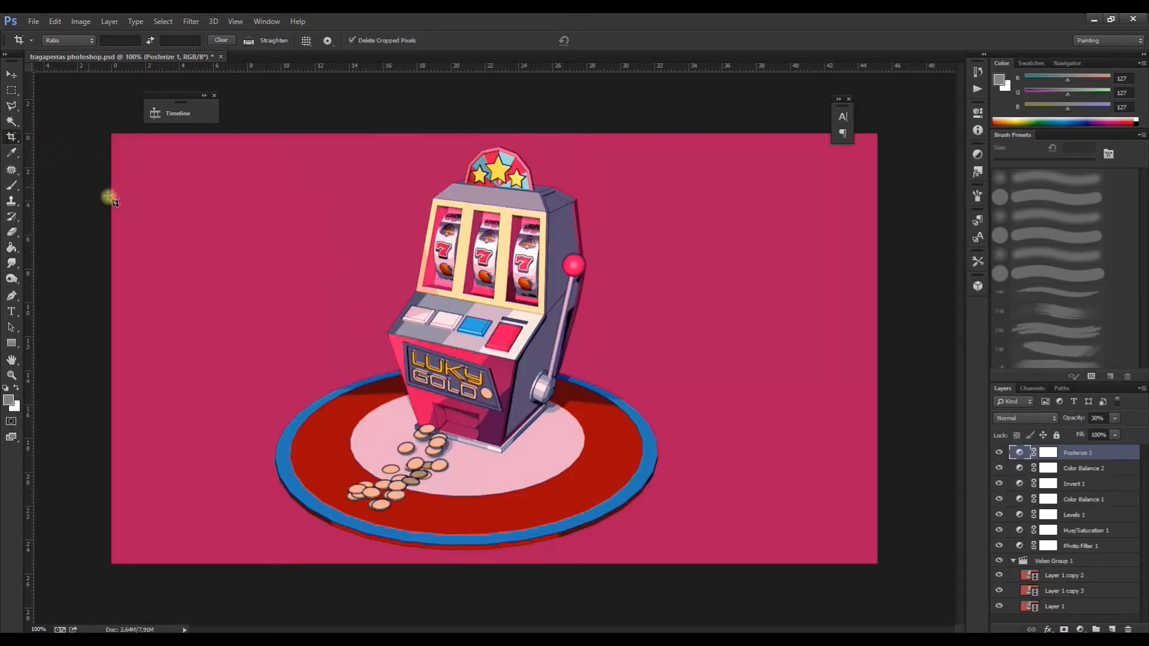
# Crop the sides of the full-size canvas to about 685 x 720 px, keeping the whole round platform in frame.
pyautogui.moveTo(107, 144); pyautogui.dragTo(674, 563)
pyautogui.moveTo(215, 347); pyautogui.dragTo(290, 365)
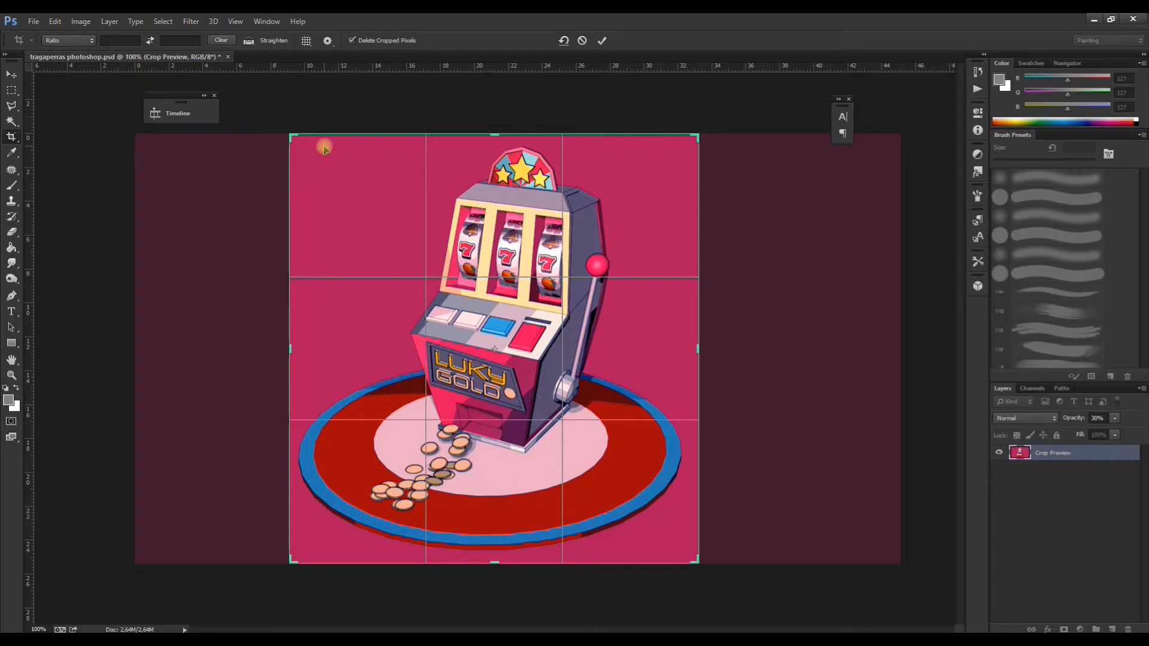
pyautogui.press('Return')
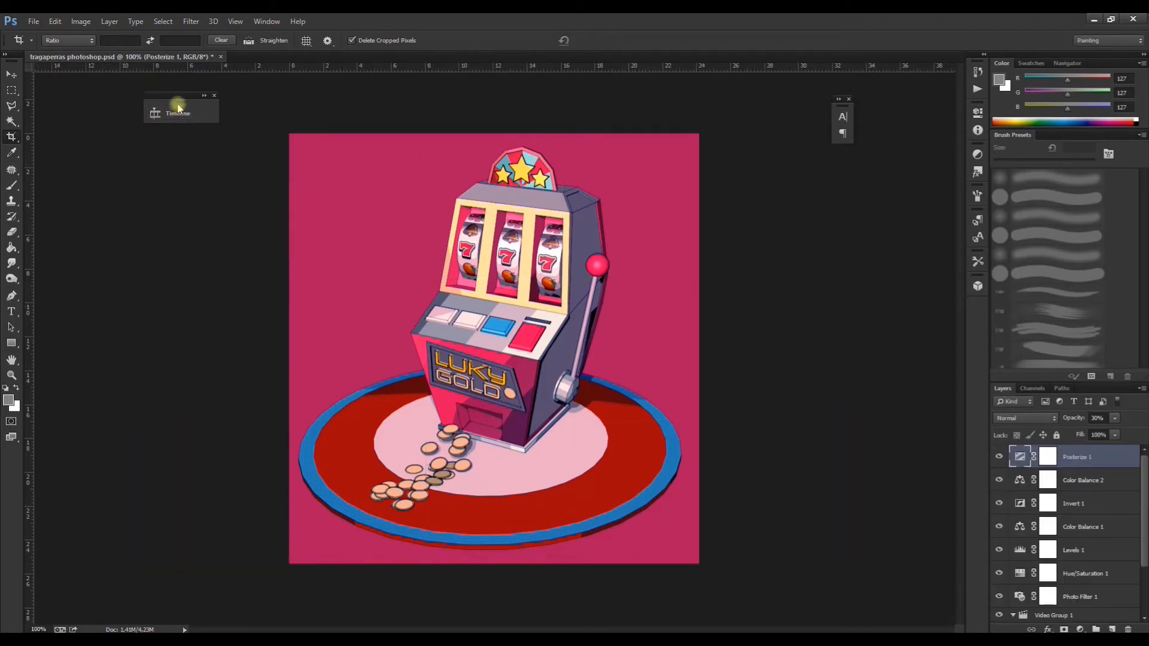
# Export the new crop with Save for Web as a 64-color GIF in HTML and Images format, replacing the earlier tragaperras-photoshop files.
pyautogui.click(33, 22)
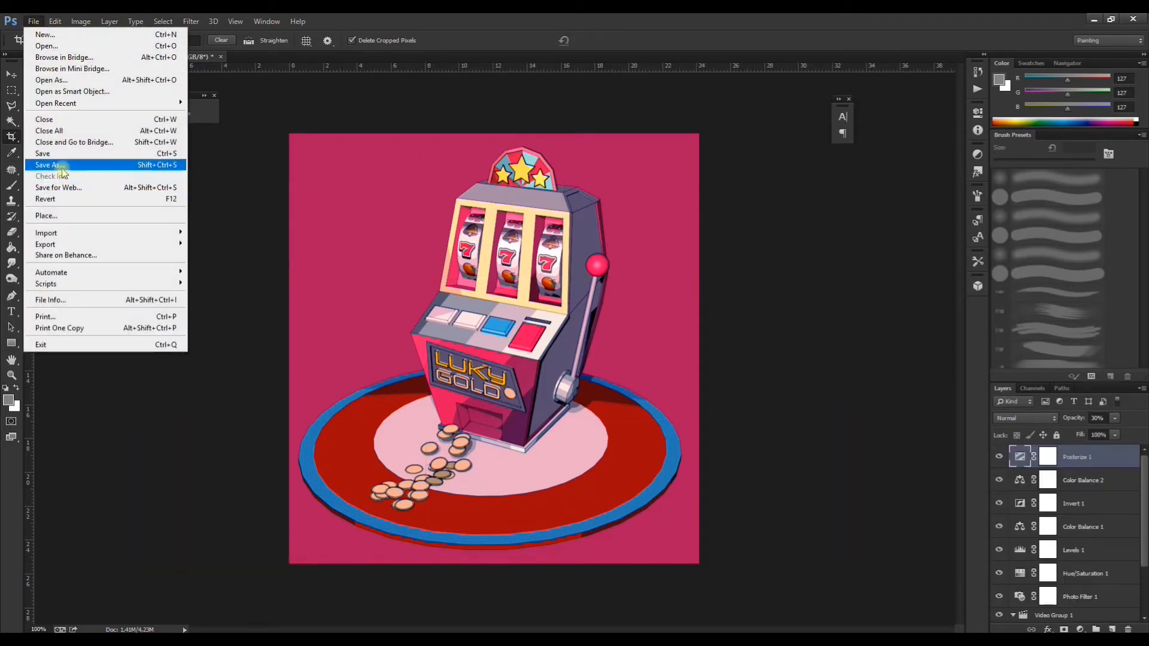
pyautogui.click(60, 188)
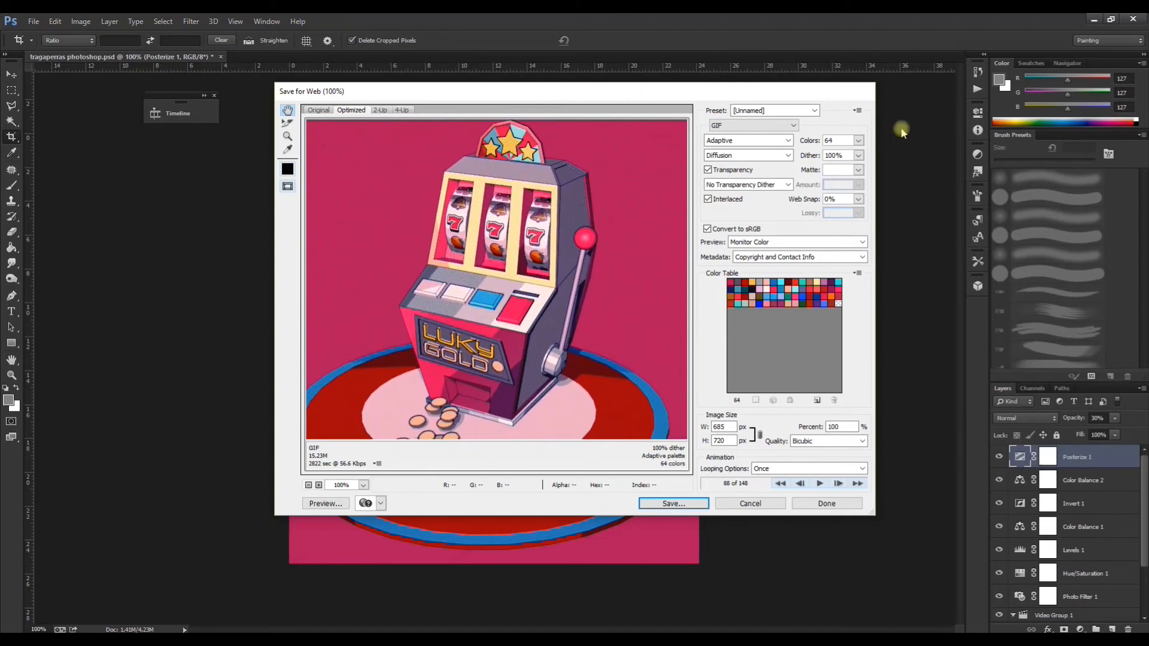
pyautogui.click(857, 141)
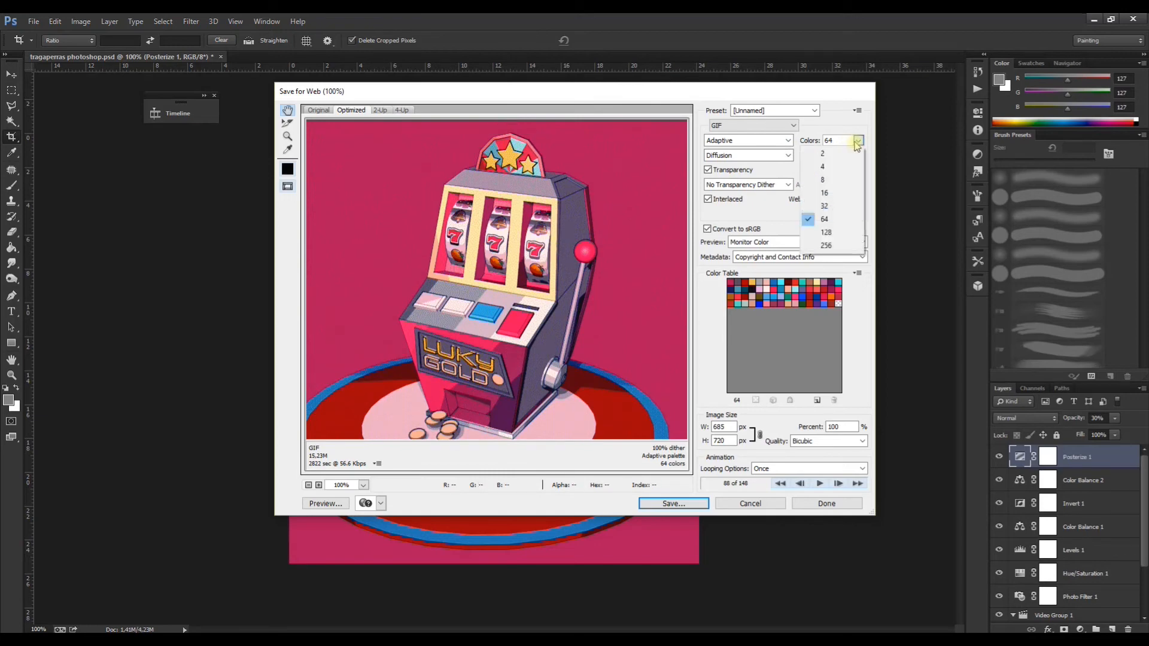
pyautogui.click(826, 221)
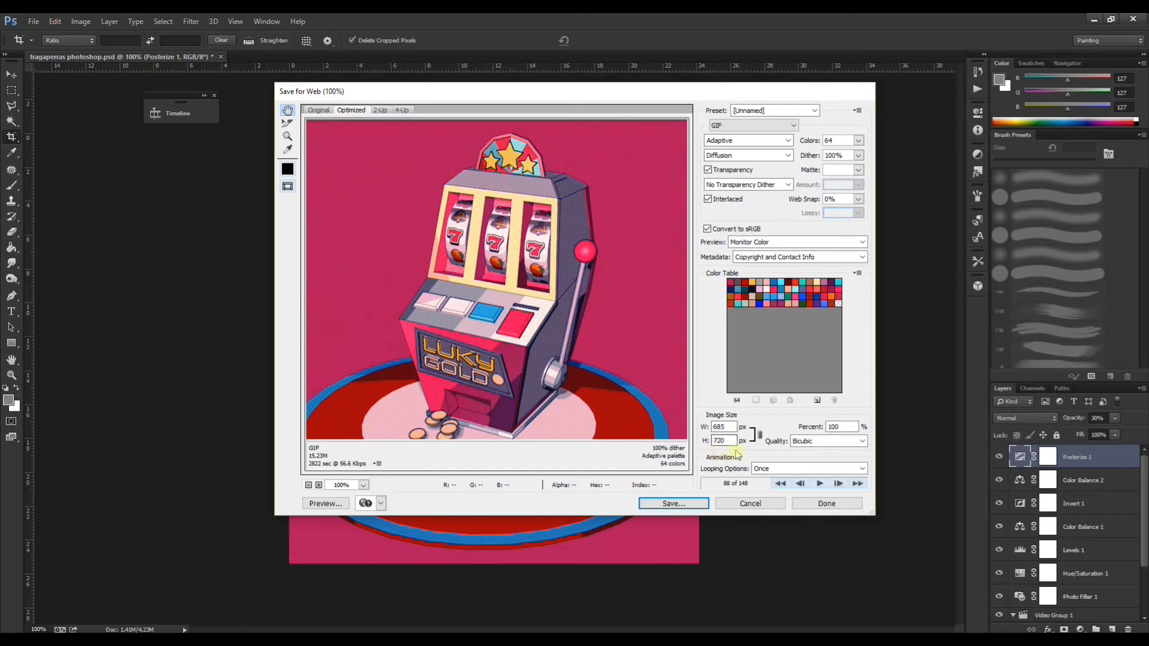
pyautogui.click(665, 503)
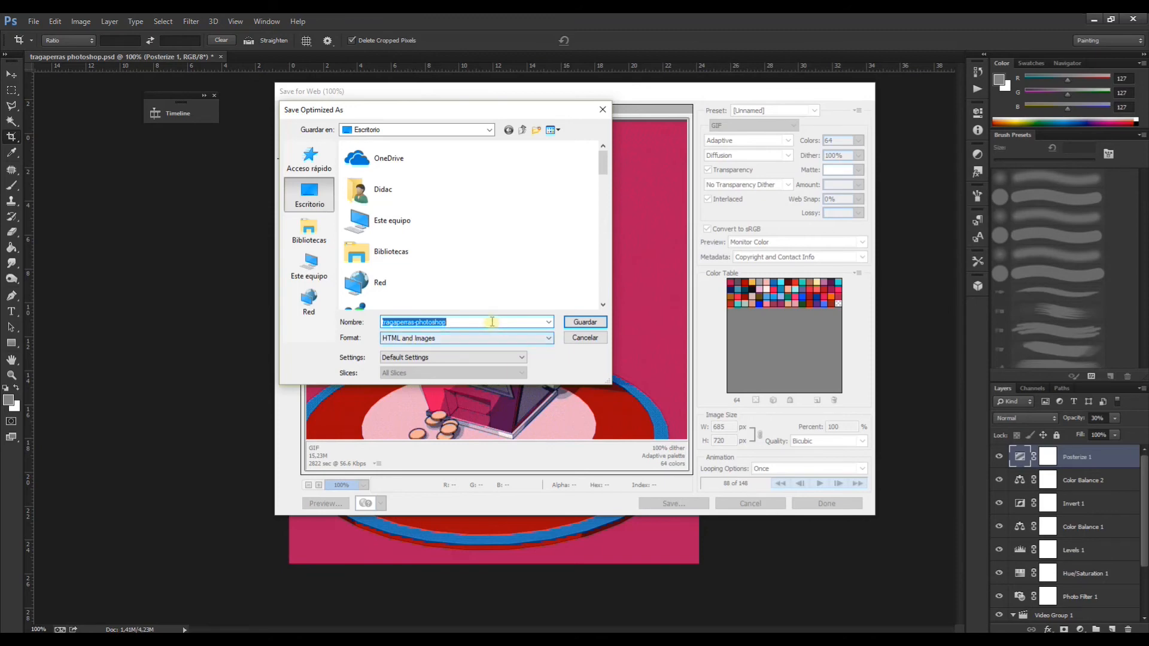
pyautogui.click(579, 324)
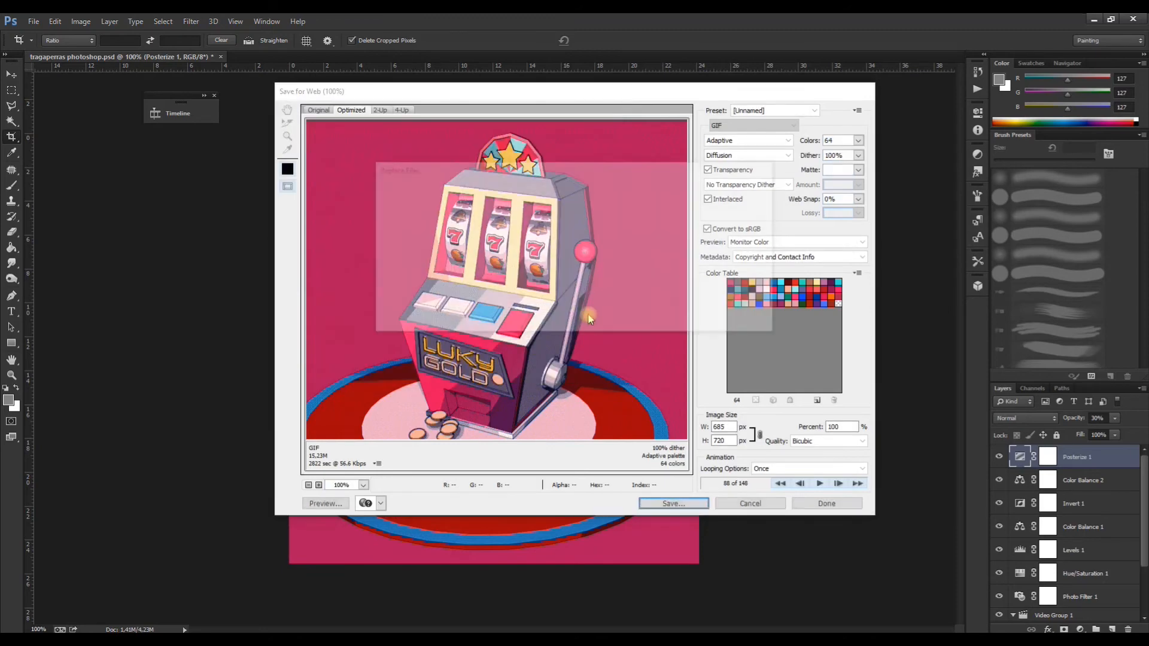
pyautogui.click(650, 326)
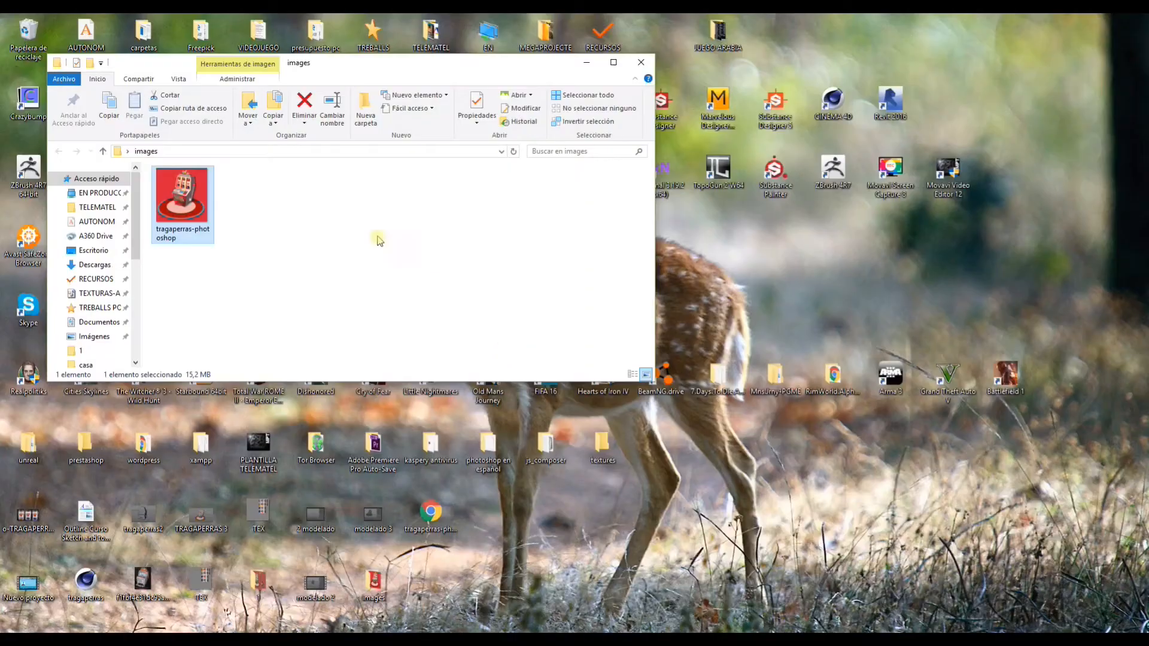
# Move the exported HTML page into the images folder and view tragaperras-photoshop.gif in a maximized Fotos window.
pyautogui.moveTo(430, 515); pyautogui.dragTo(325, 233)
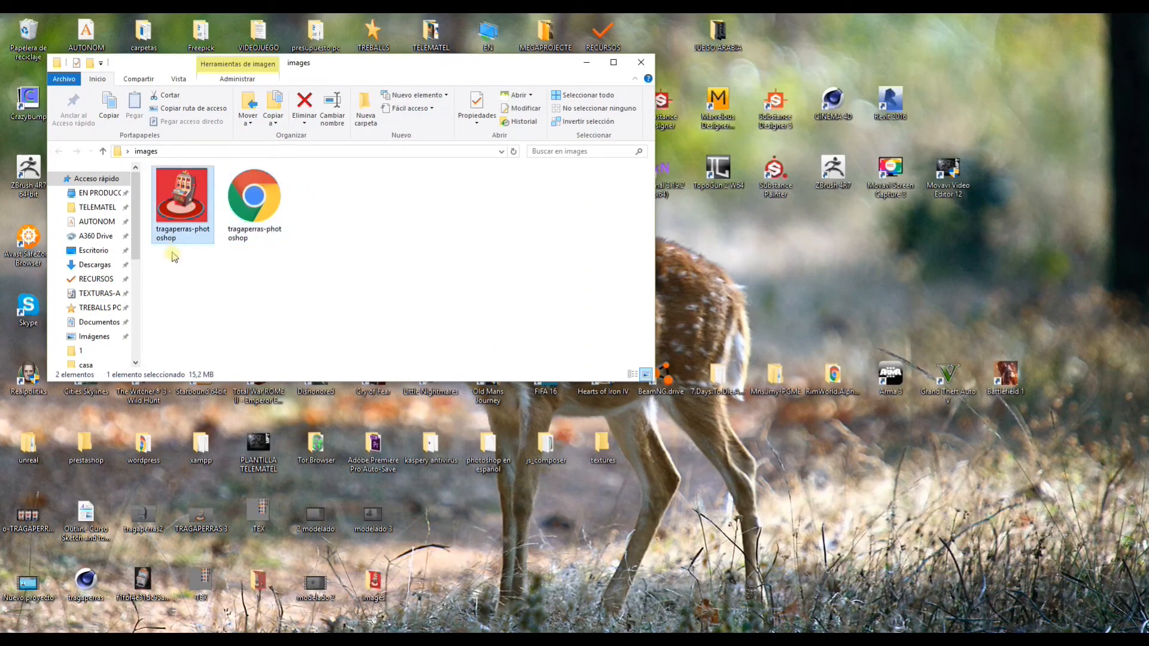
pyautogui.doubleClick(192, 213)
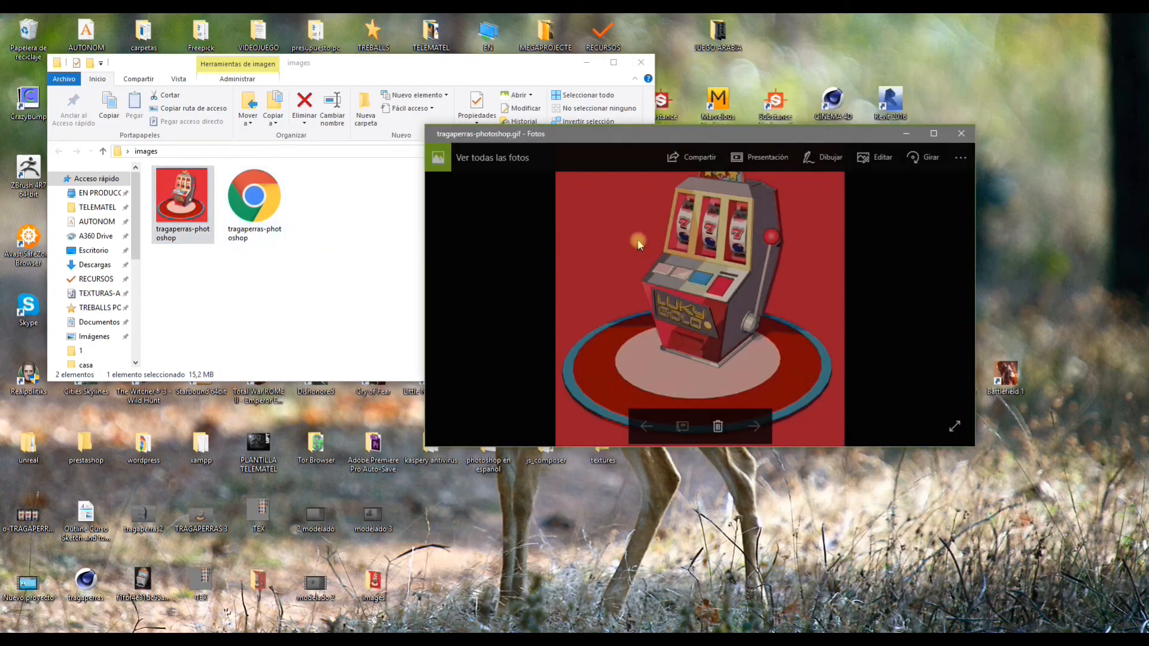
pyautogui.click(927, 133)
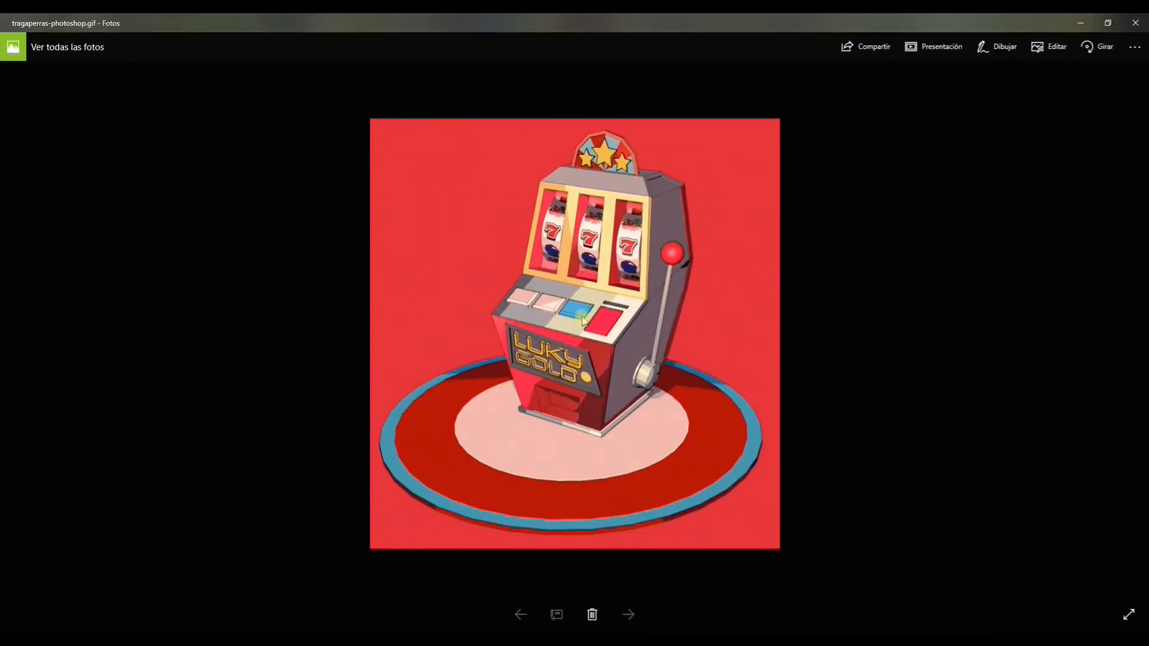